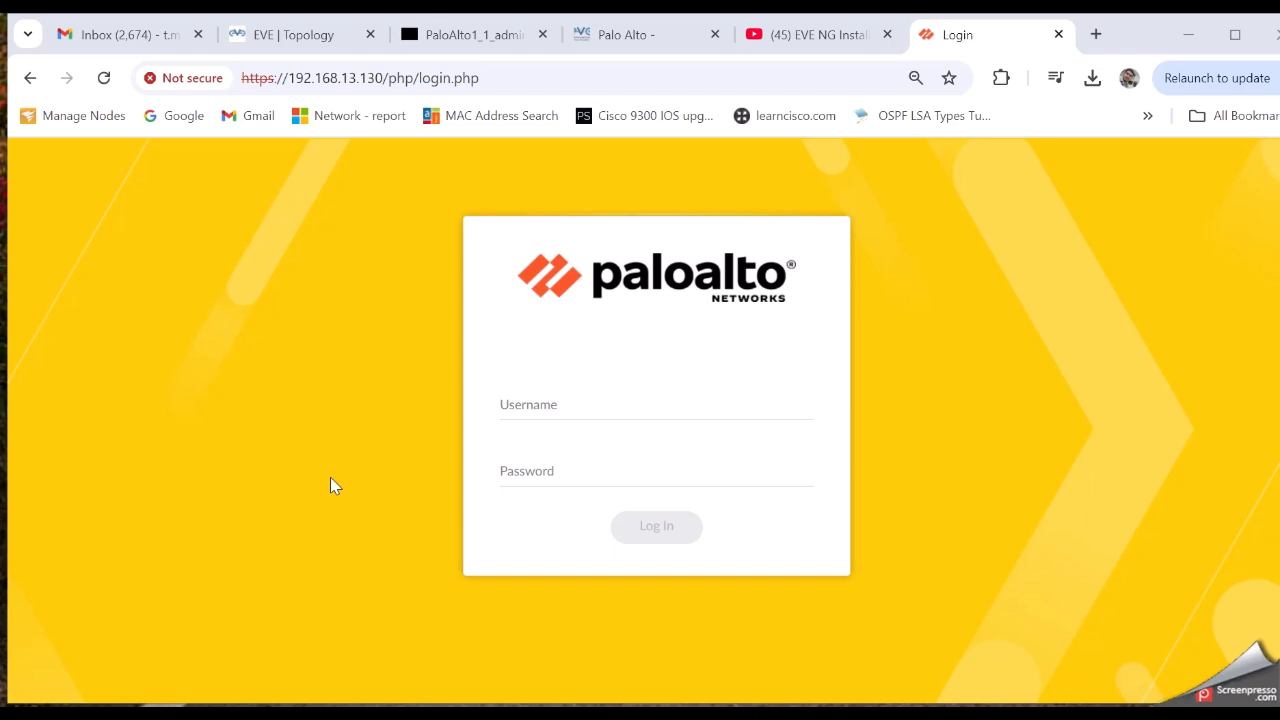
Log in to the PA-VM firewall with the admin username and its password
left_click(575, 415)
type("admin")
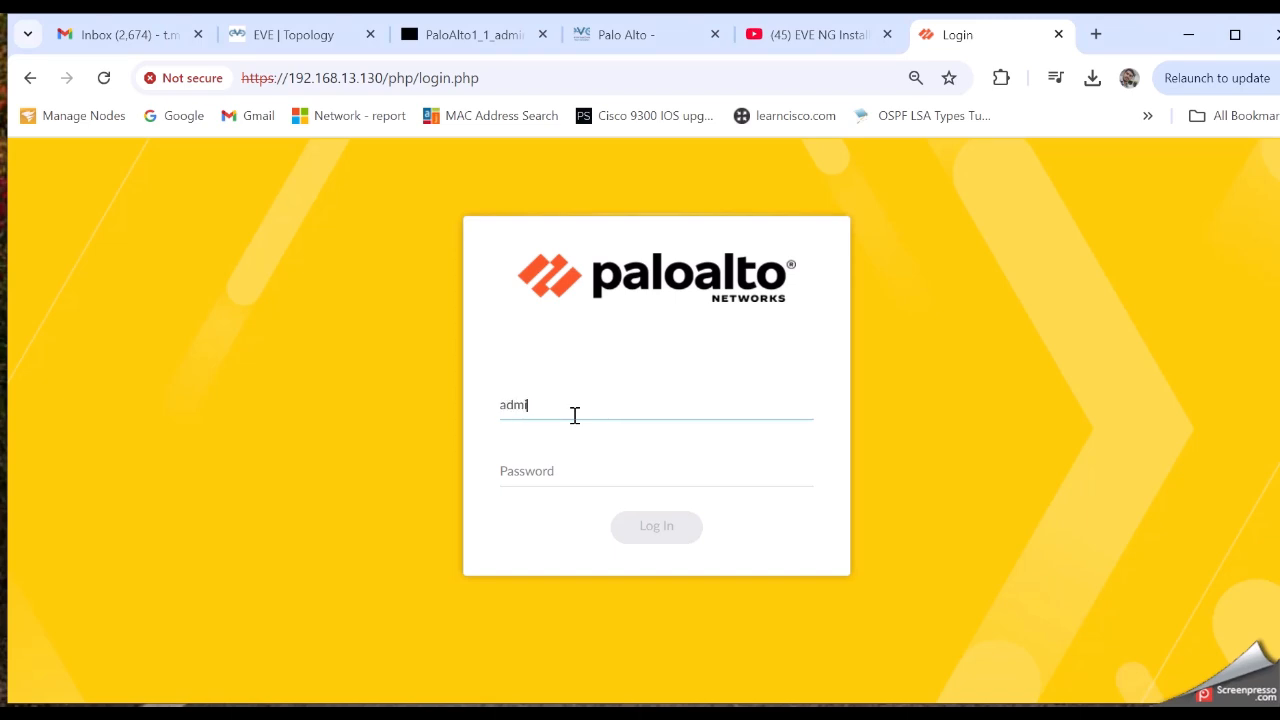
key("Tab")
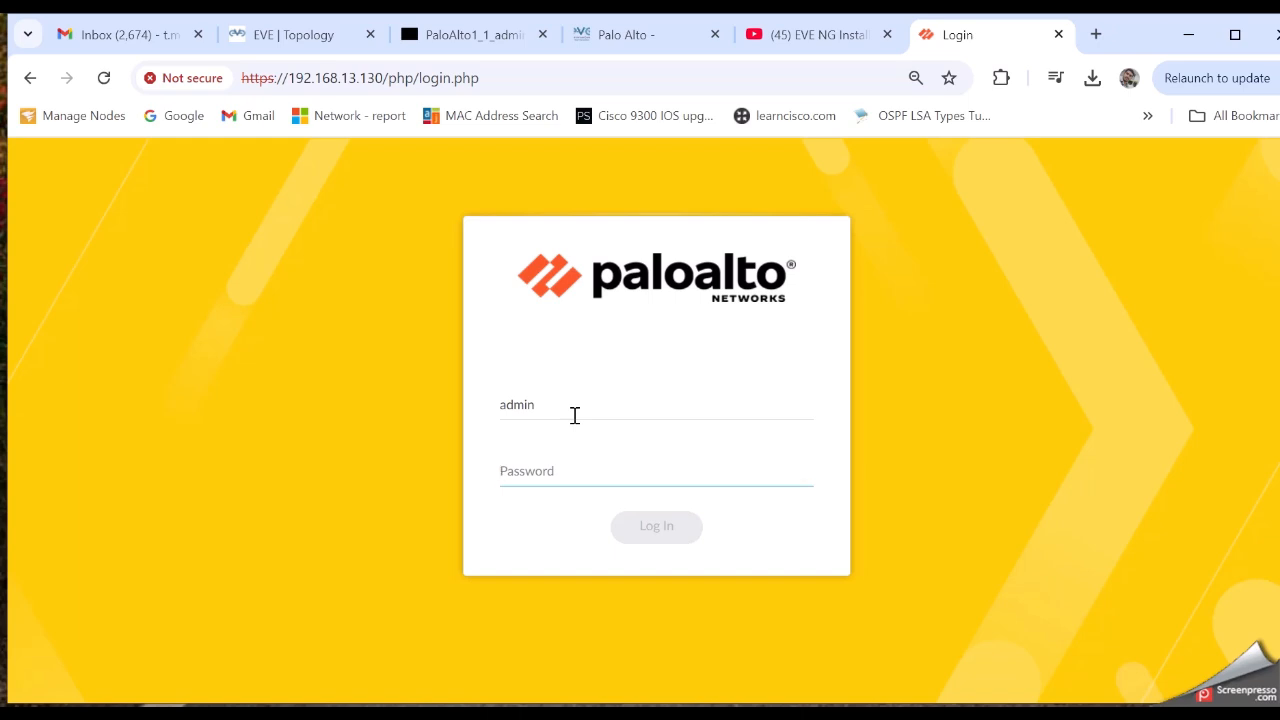
type("••••••")
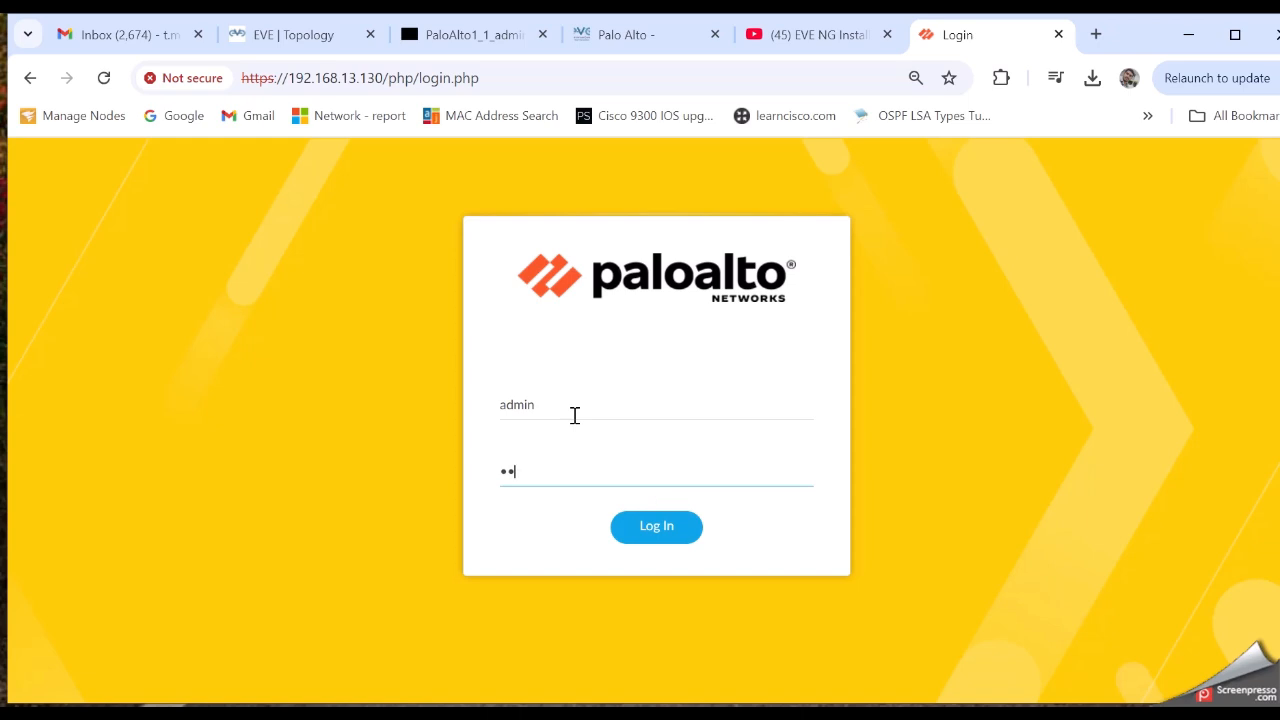
type("•••••")
key("Return")
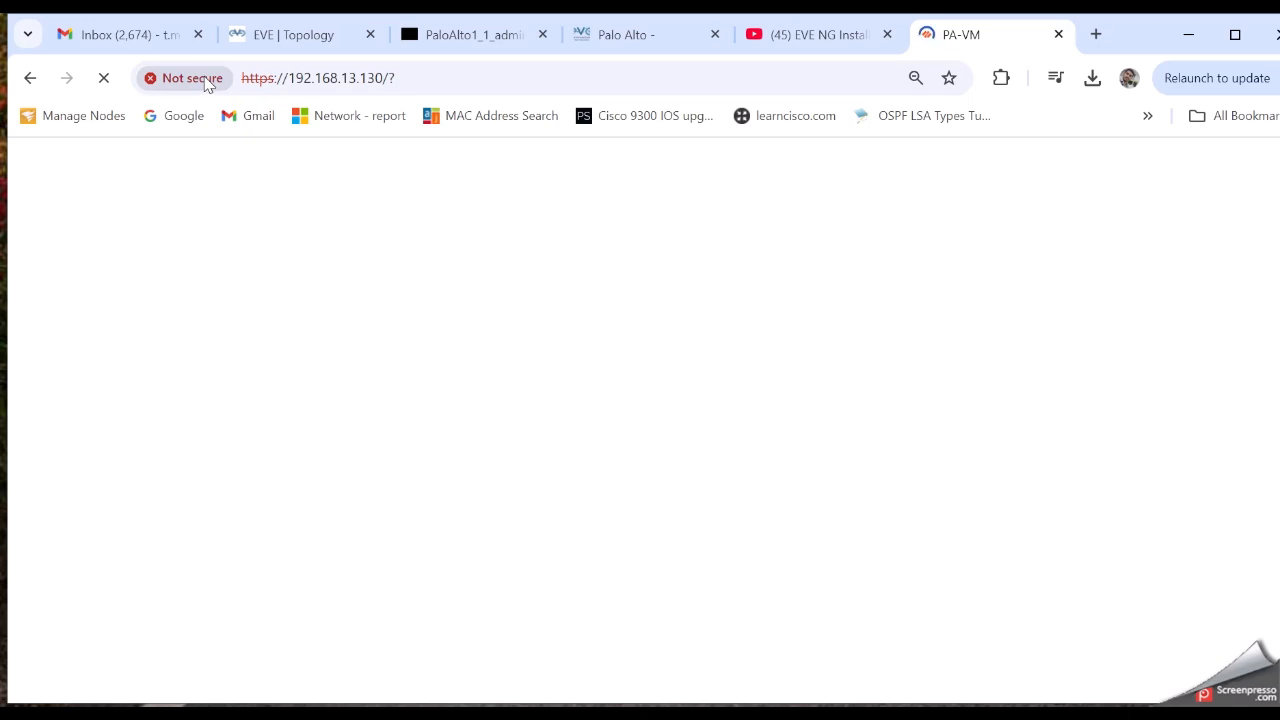
left_click(205, 79)
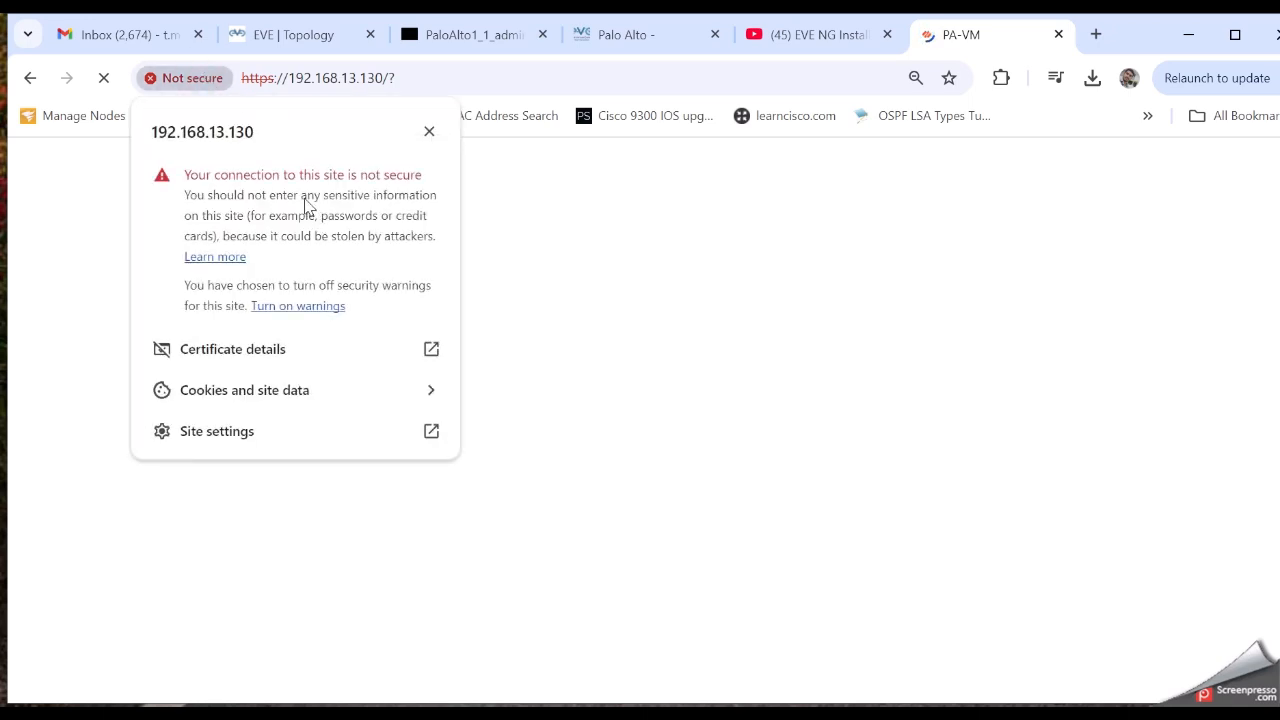
left_click(322, 362)
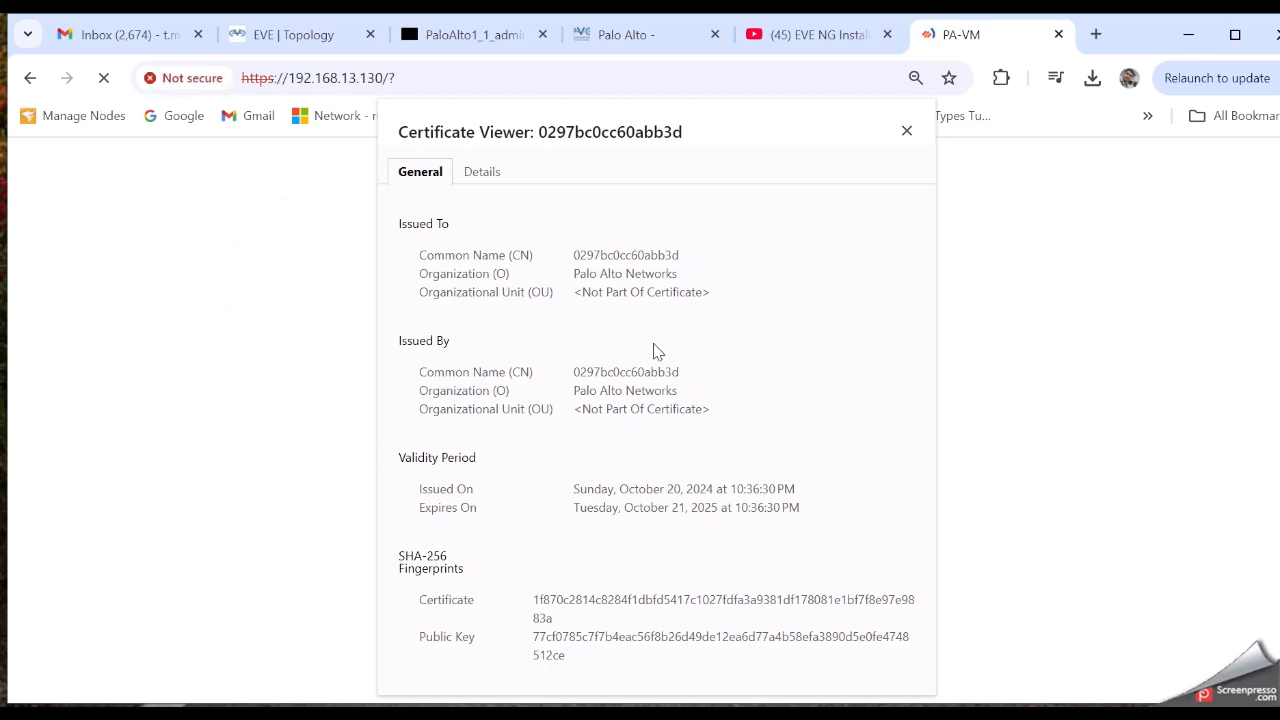
left_click(905, 134)
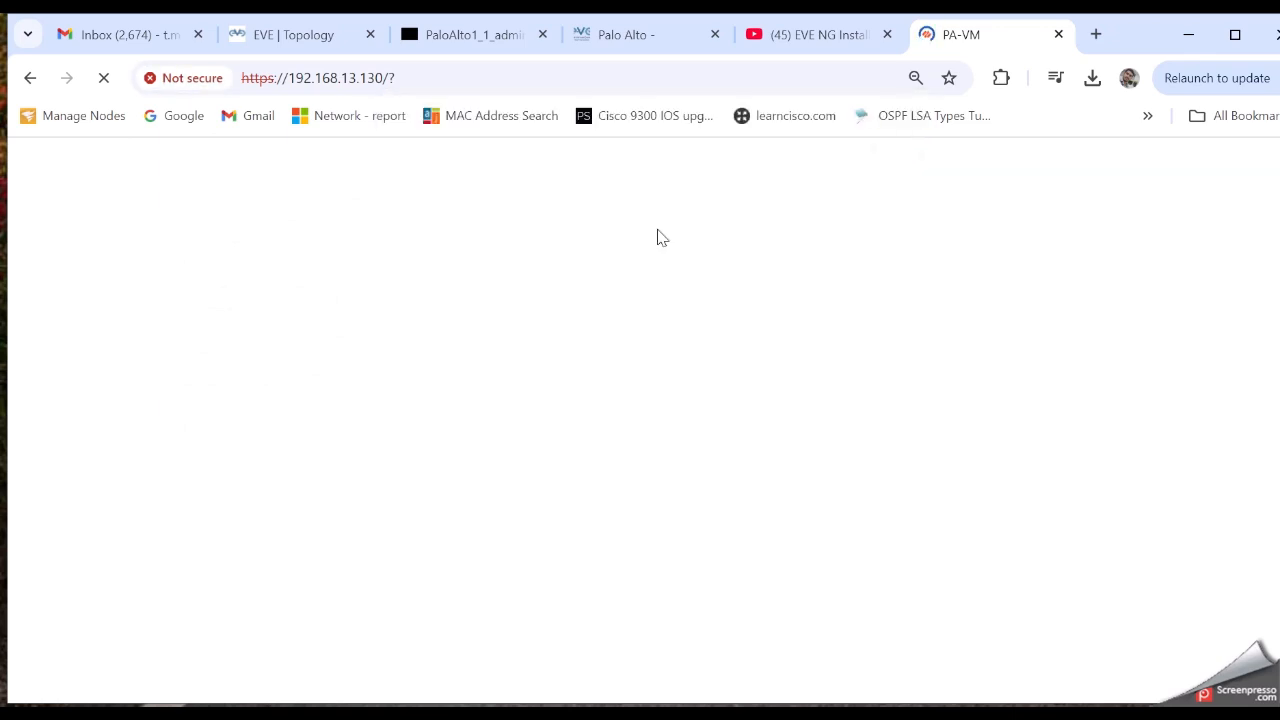
left_click(396, 80)
left_click(411, 72)
Reload the PA-VM page at 192.168.13.130, check the EVE-NG topology, then return to the firewall
left_click(392, 78)
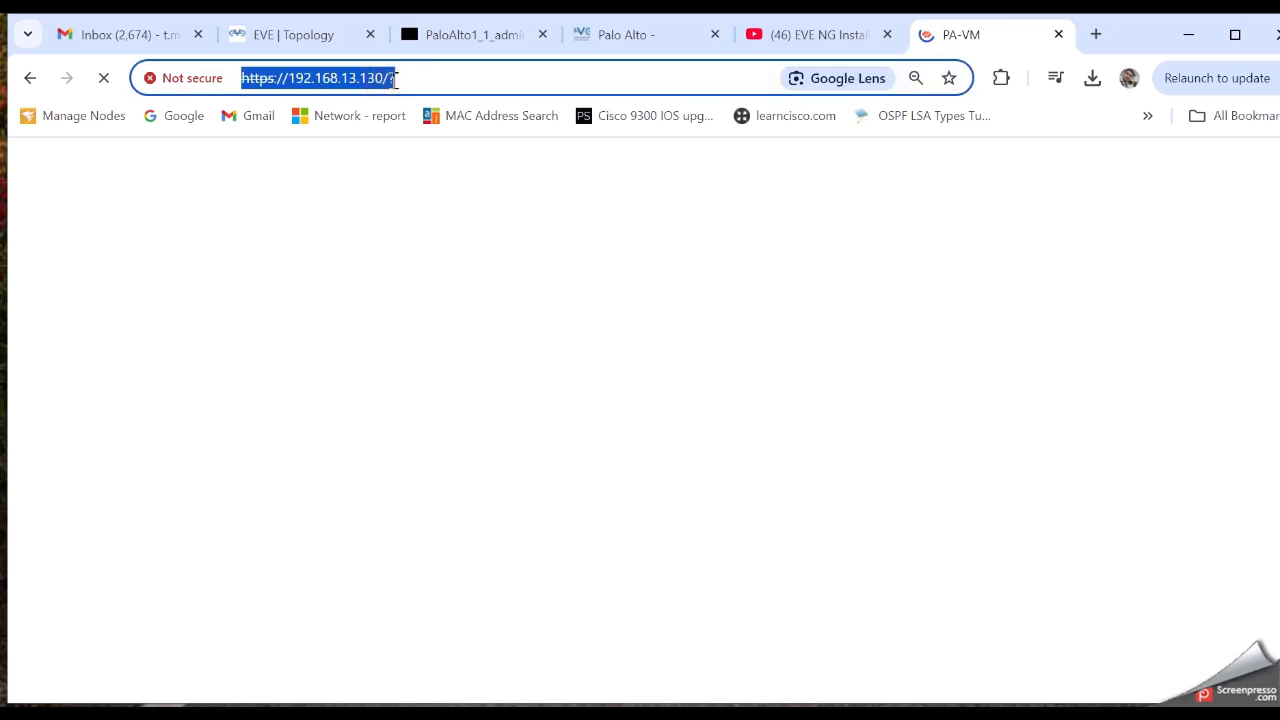
left_click(394, 80)
key("Return")
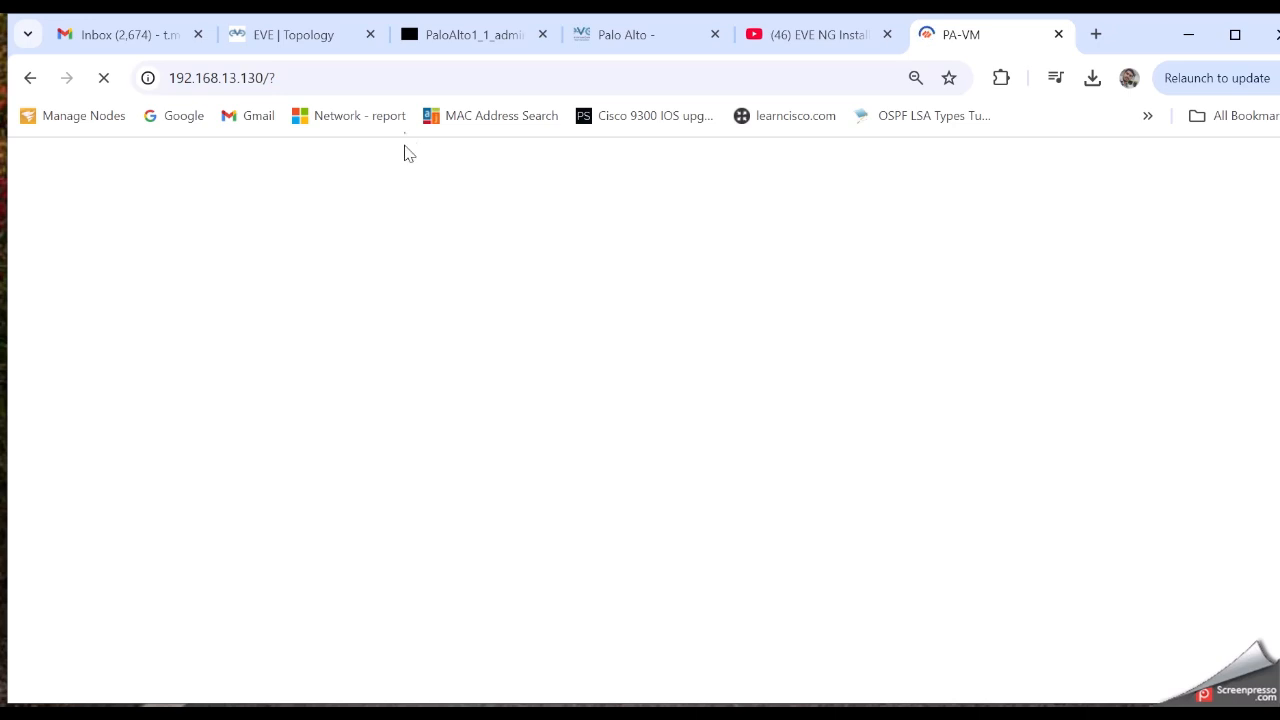
left_click(299, 47)
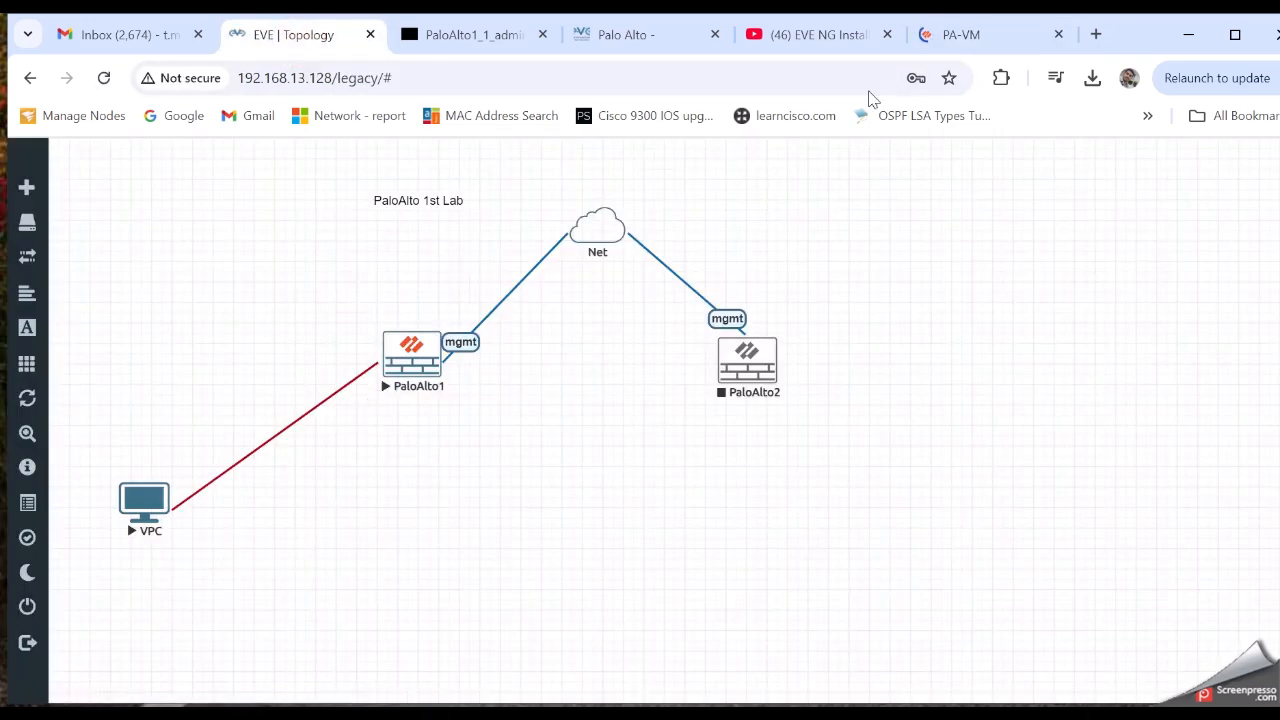
left_click(945, 36)
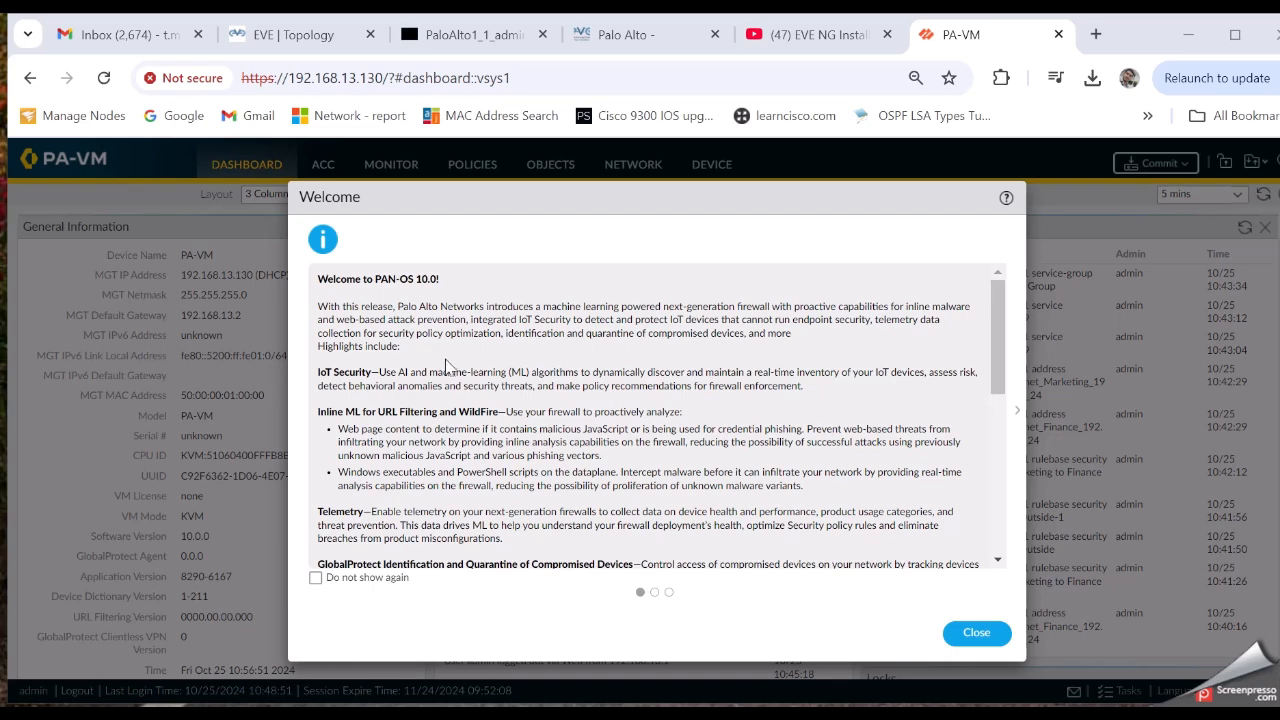
Read and close the PAN-OS 10.0 welcome notes, and choose Remind Me Later for telemetry
left_click_drag(316, 278, 640, 448)
left_click(640, 448)
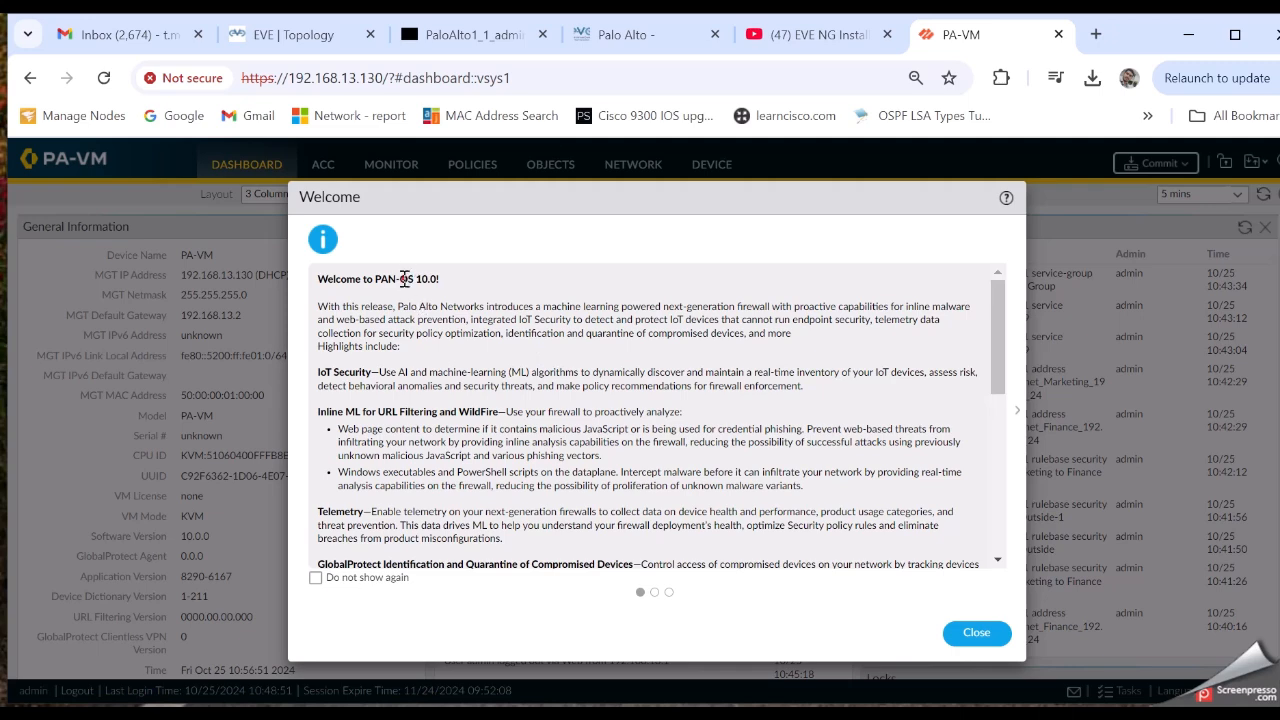
left_click_drag(404, 279, 678, 523)
left_click(678, 523)
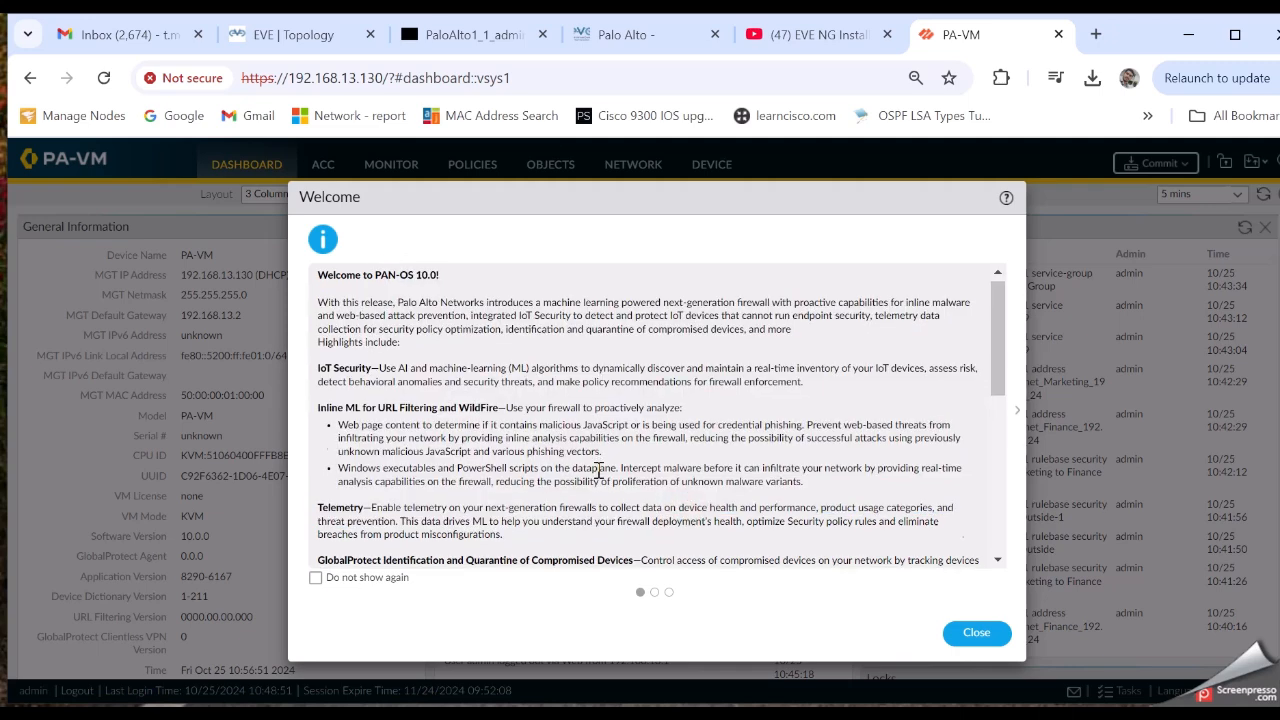
scroll(500, 418, "down", 3)
scroll(462, 466, "down", 5)
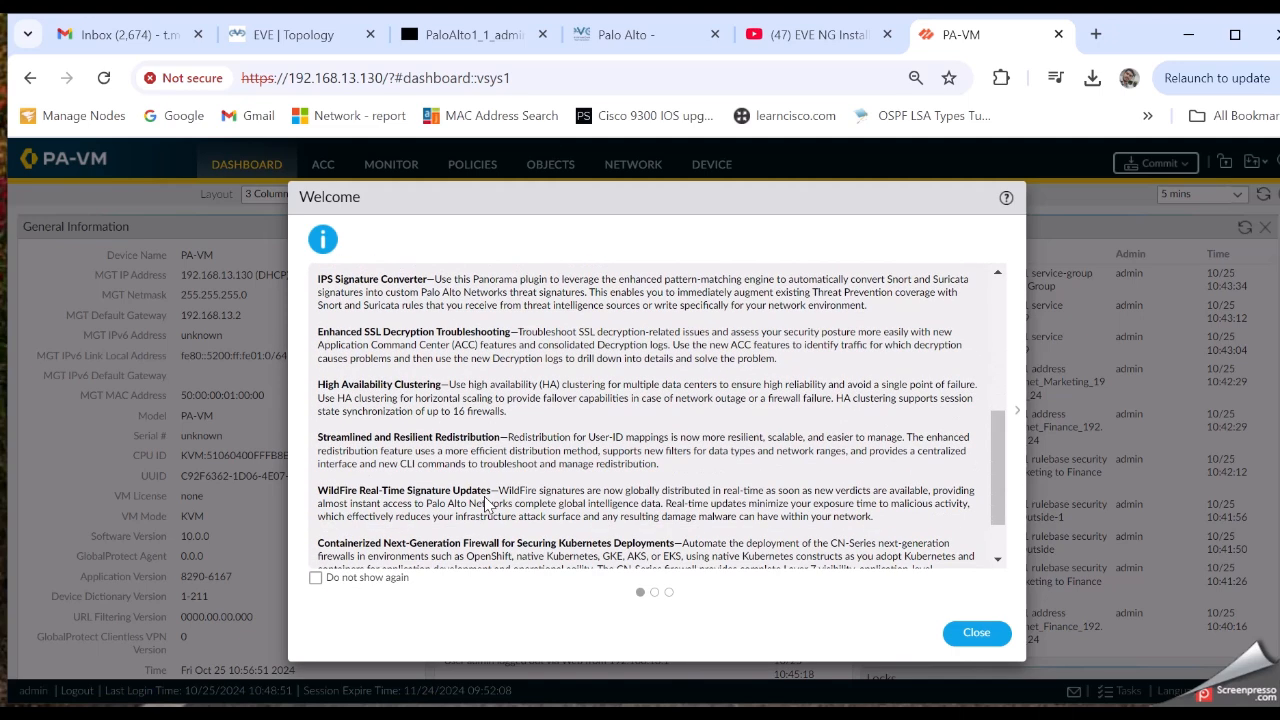
left_click(974, 634)
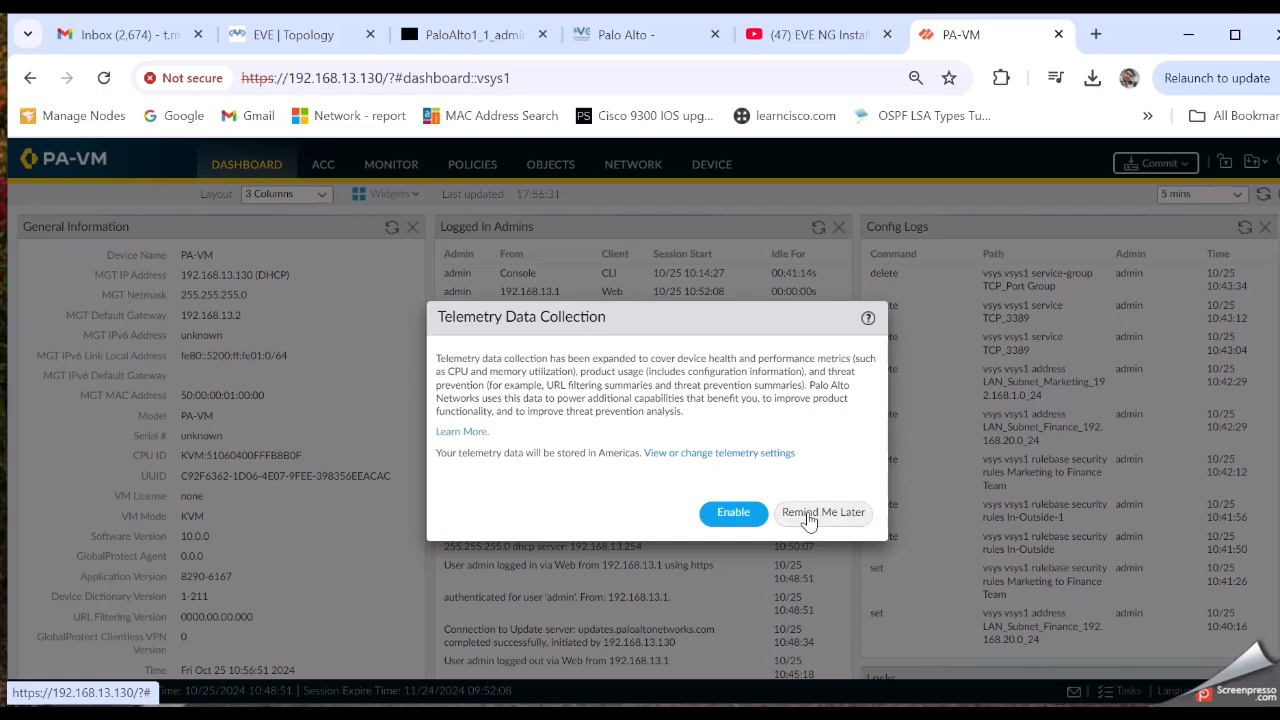
left_click(812, 515)
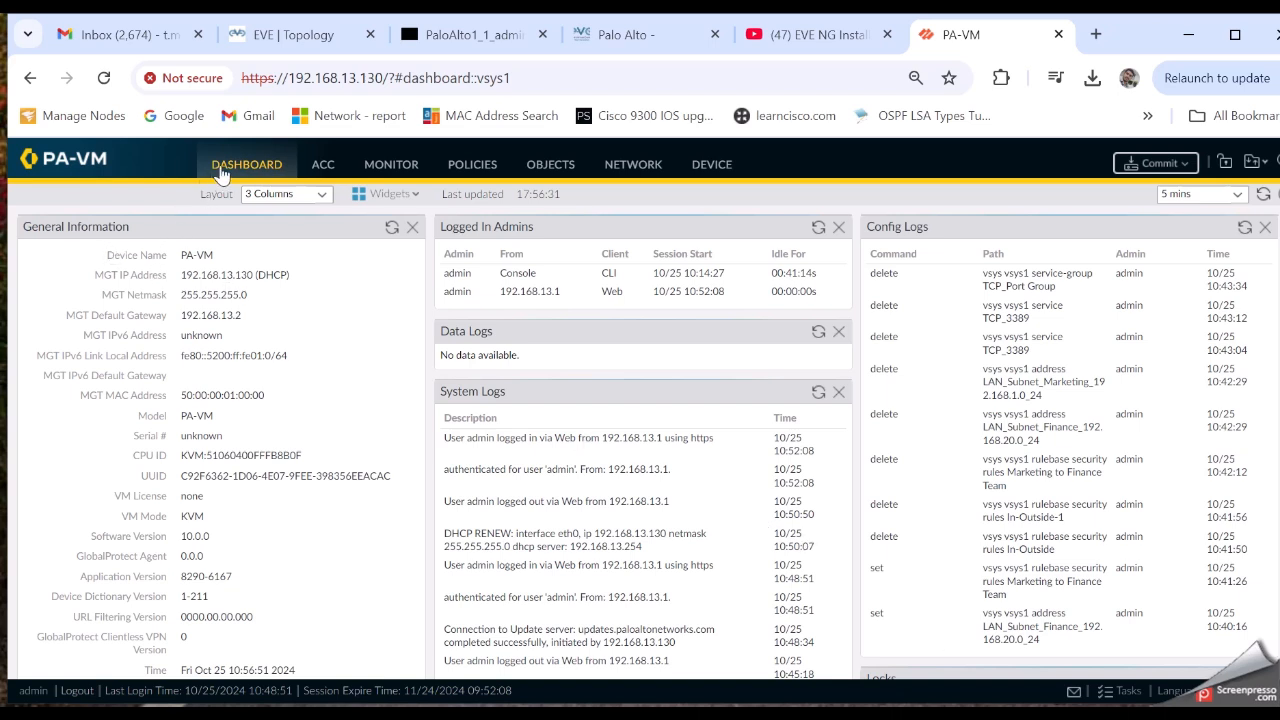
left_click_drag(102, 254, 284, 300)
left_click(280, 312)
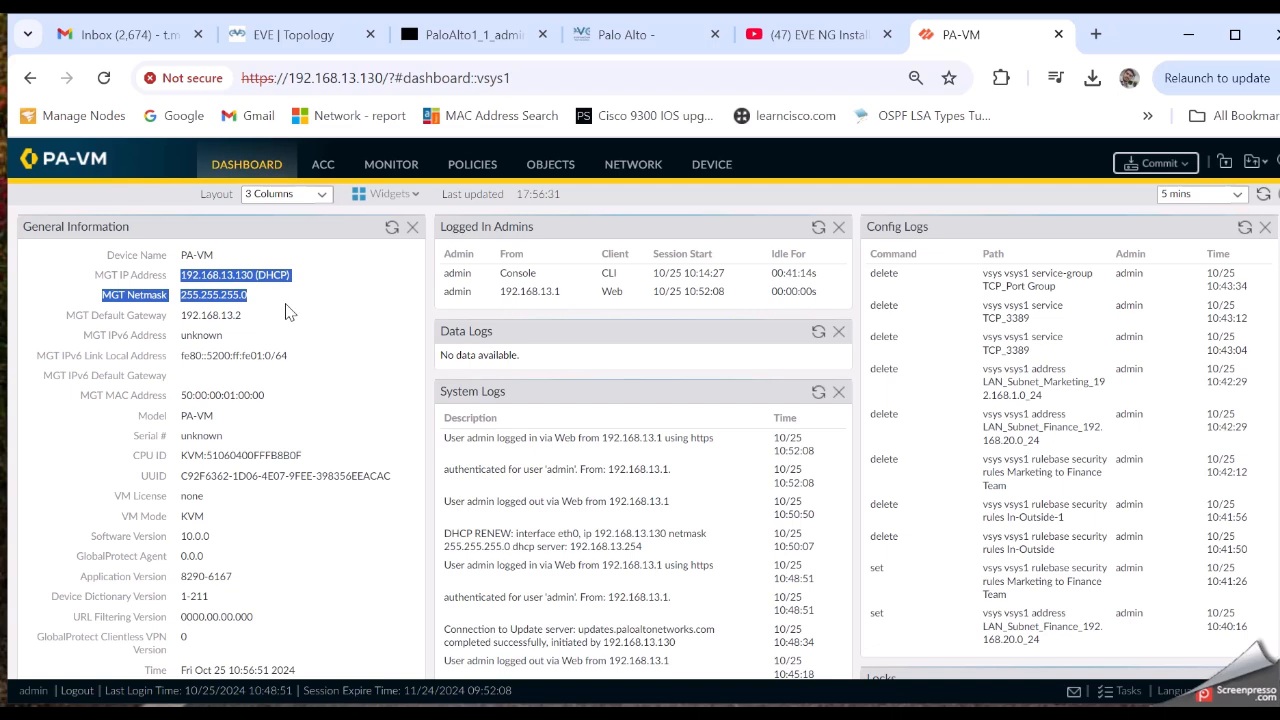
double_click(274, 276)
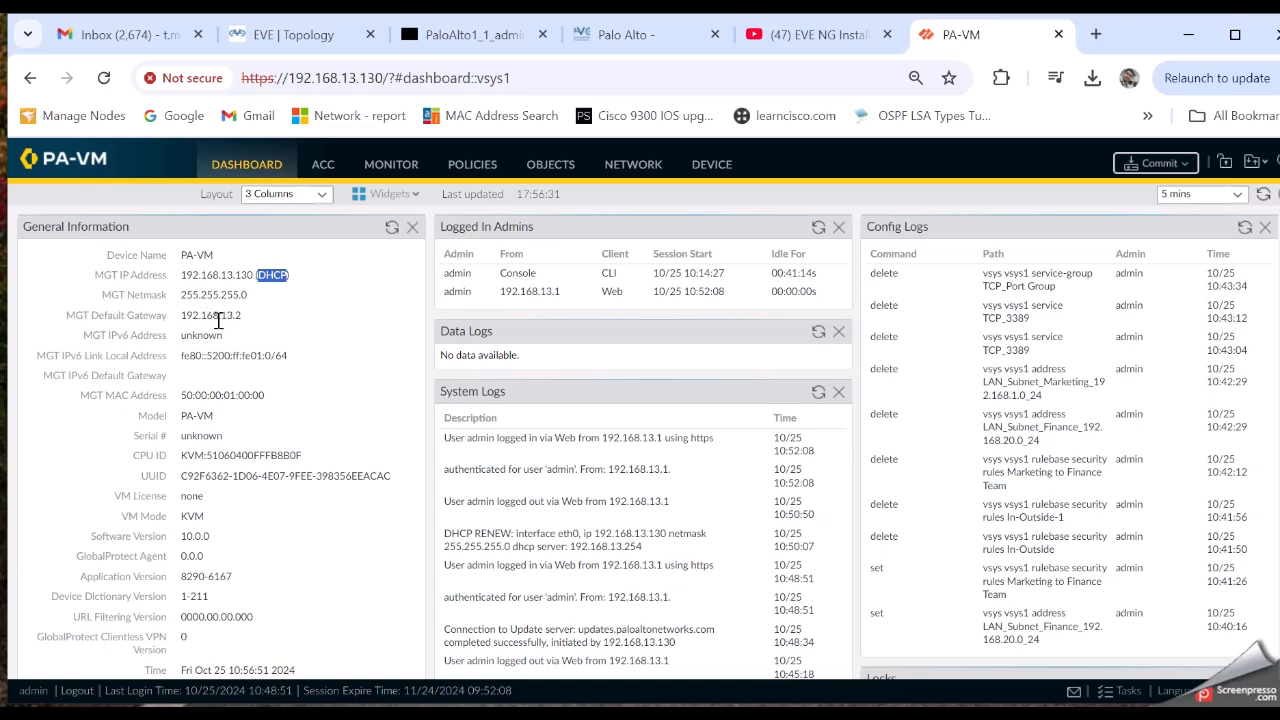
scroll(218, 320, "down", 1)
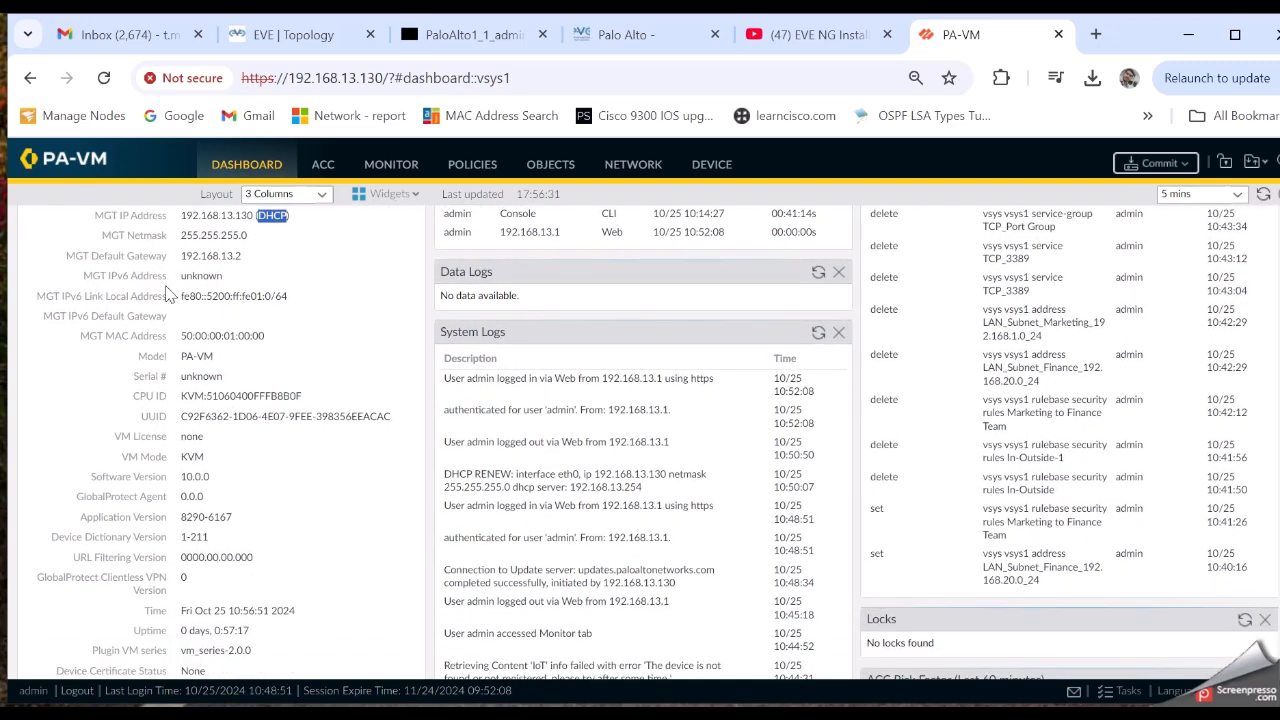
left_click_drag(140, 356, 204, 352)
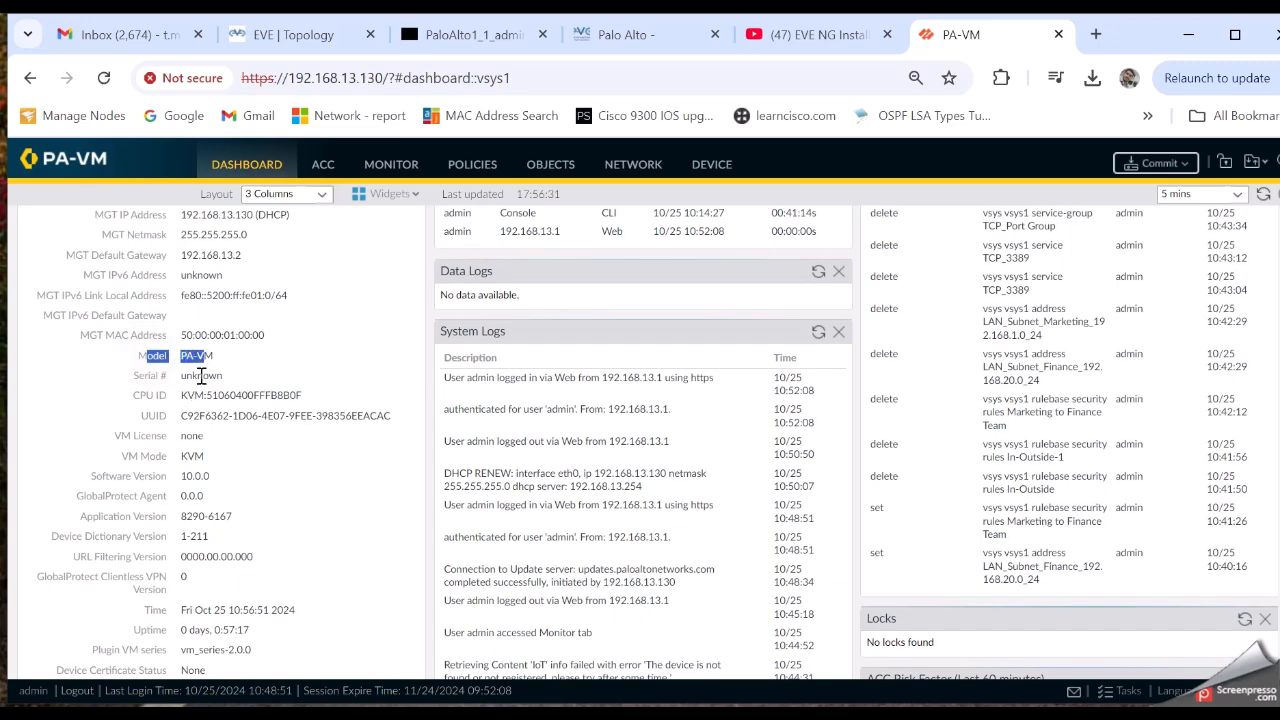
double_click(201, 375)
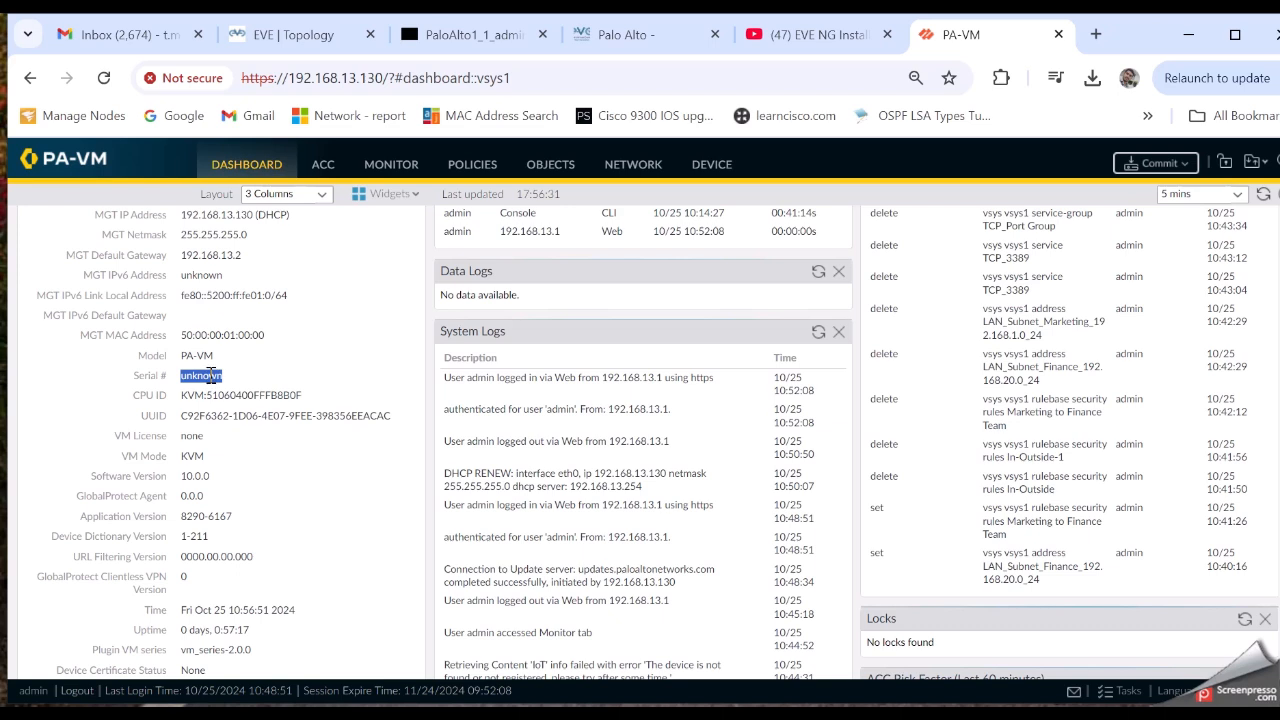
left_click(247, 390)
double_click(207, 373)
scroll(265, 447, "down", 3)
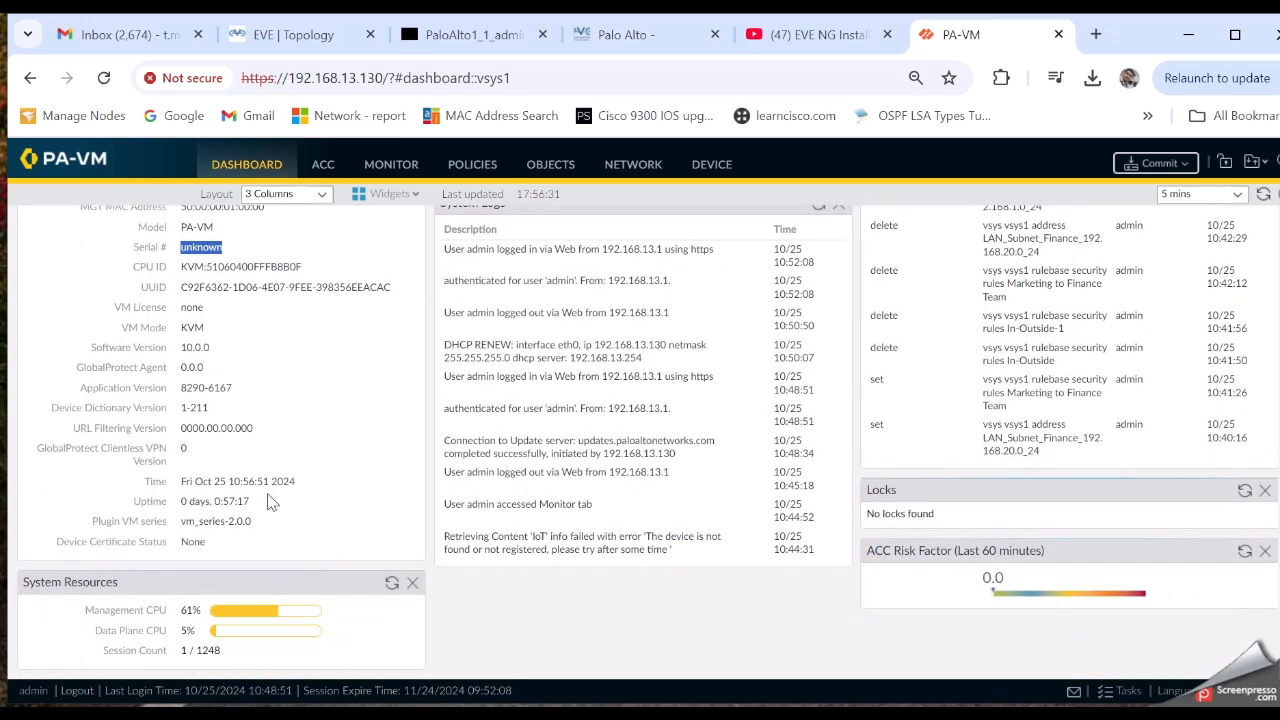
left_click_drag(149, 480, 262, 500)
left_click(218, 508)
Review the dashboard's System Logs entries, including the update server connection entry
left_click_drag(148, 650, 221, 651)
scroll(500, 390, "up", 1)
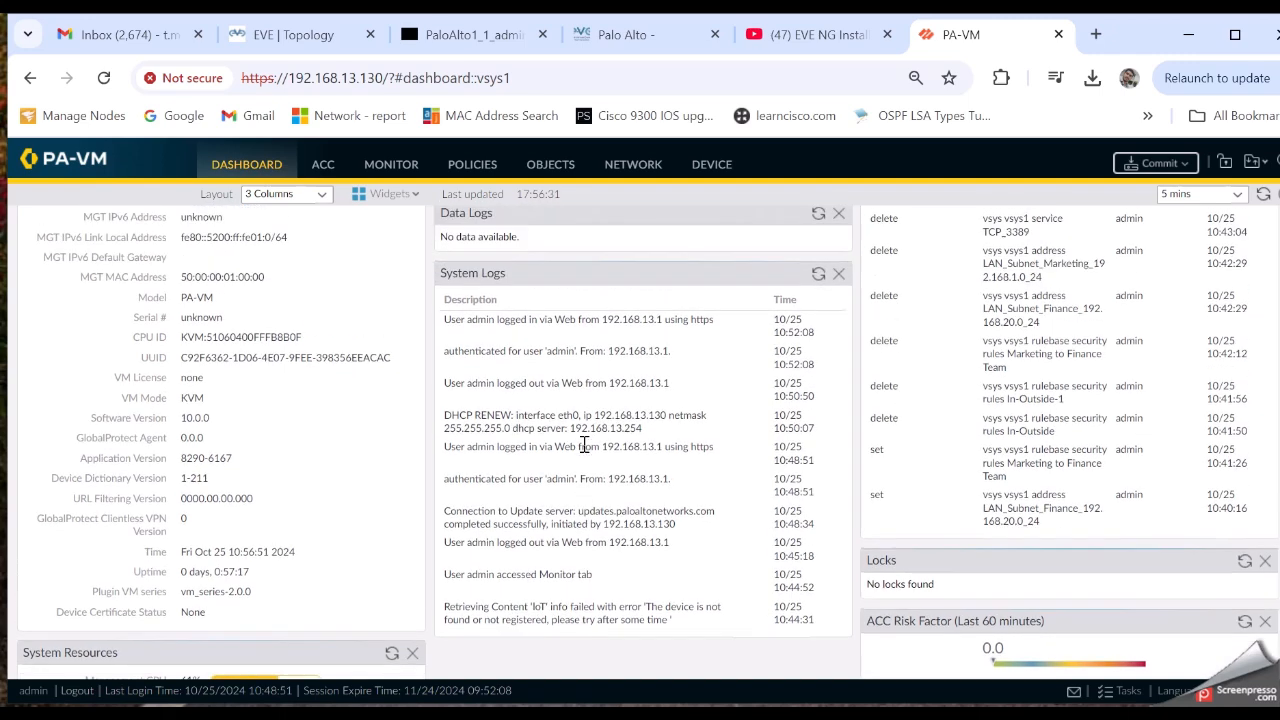
left_click_drag(443, 328, 680, 520)
left_click(680, 520)
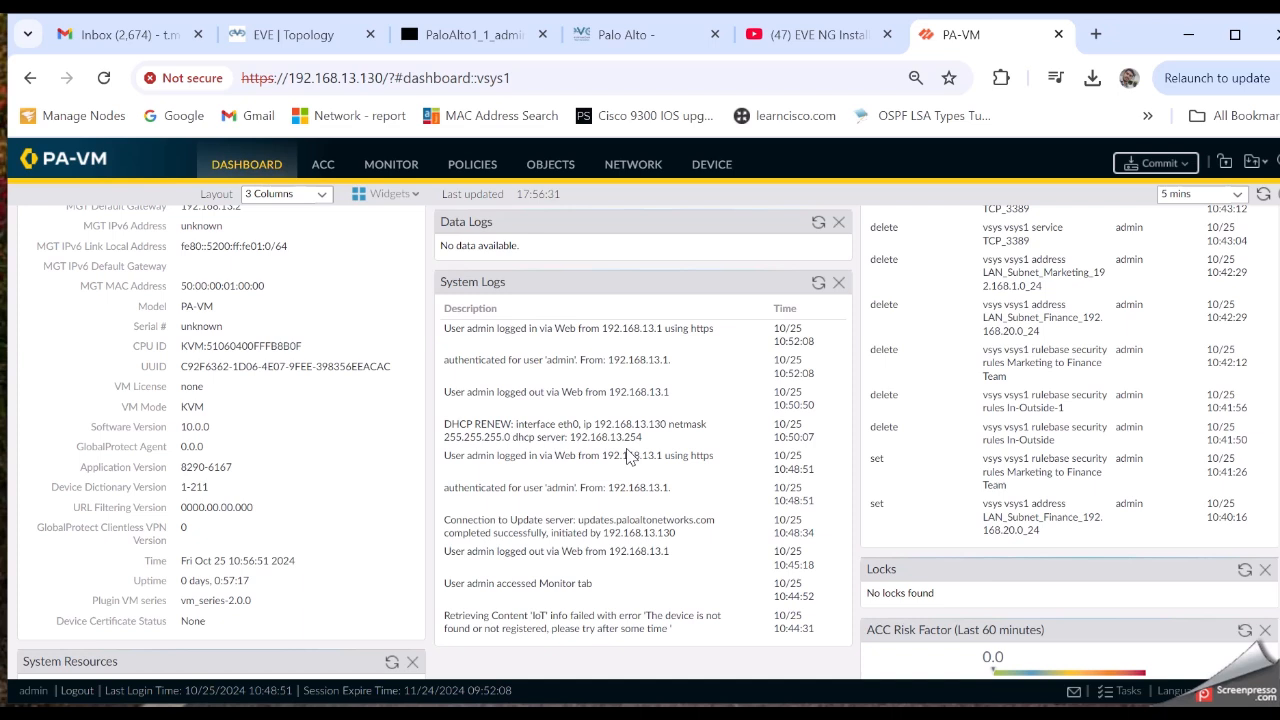
triple_click(531, 524)
left_click(670, 562)
triple_click(580, 521)
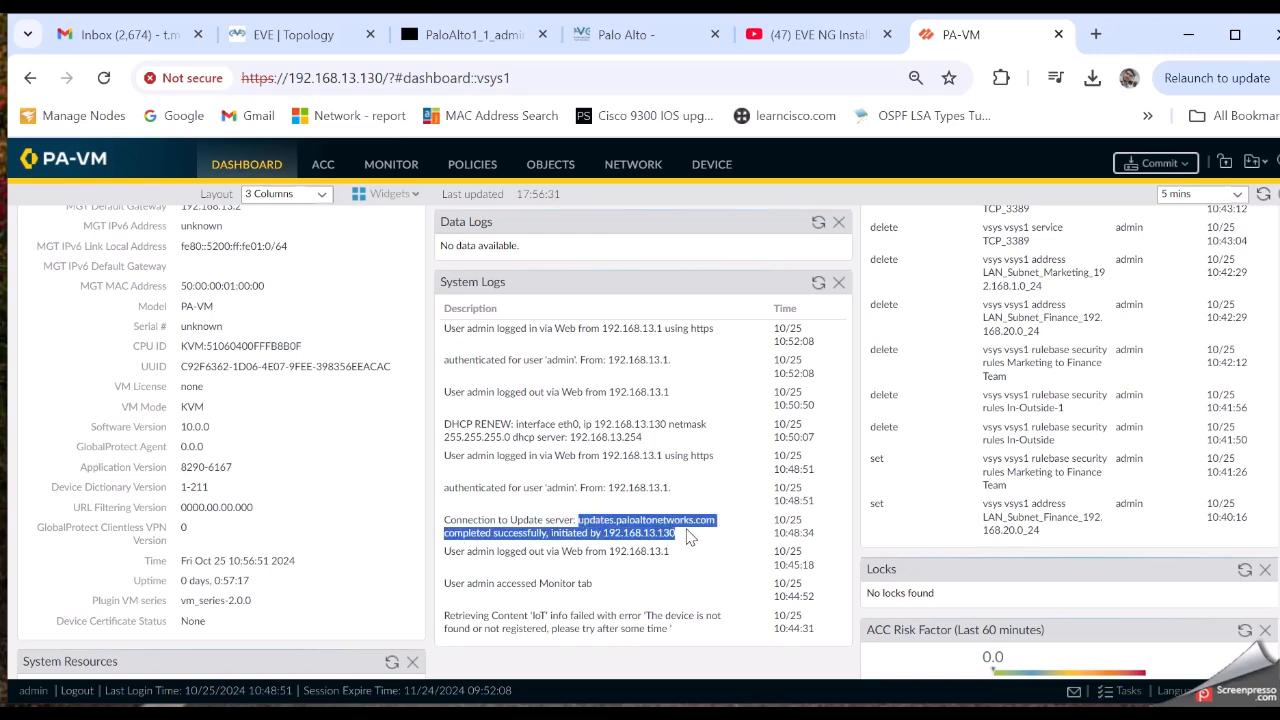
left_click(620, 492)
Bring up the Monitor traffic log view
scroll(650, 498, "down", 1)
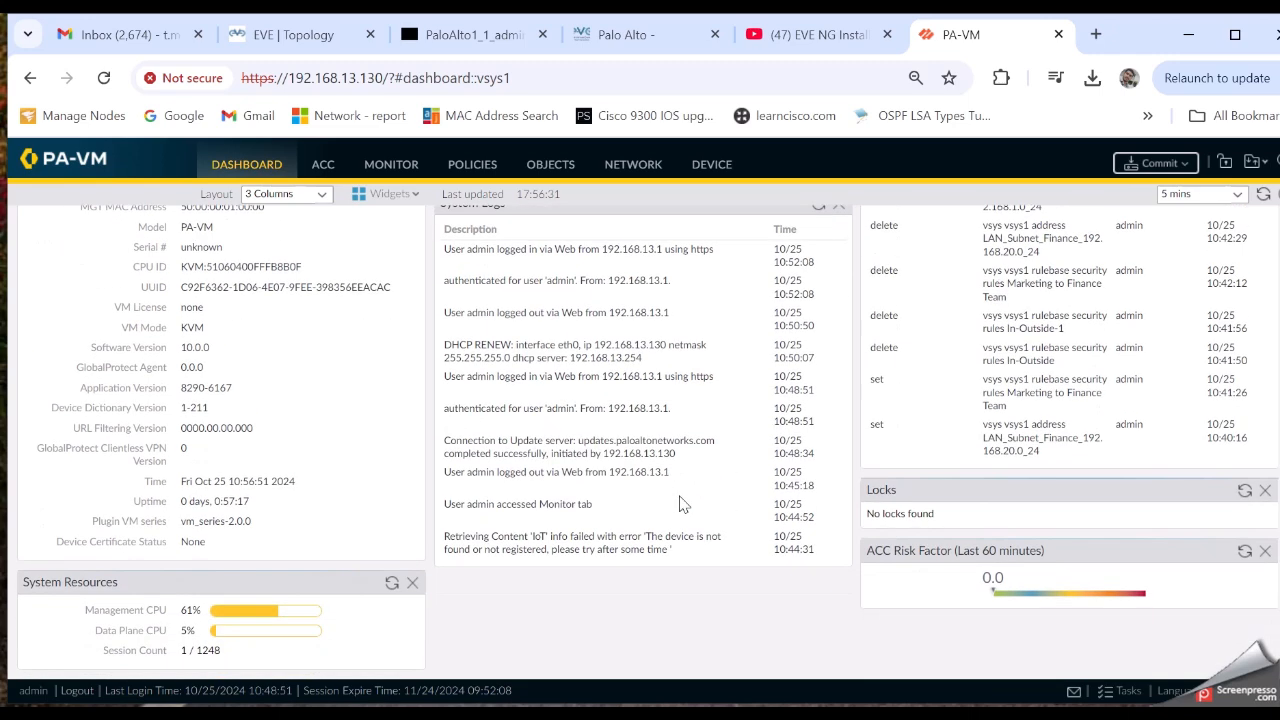
scroll(680, 505, "up", 3)
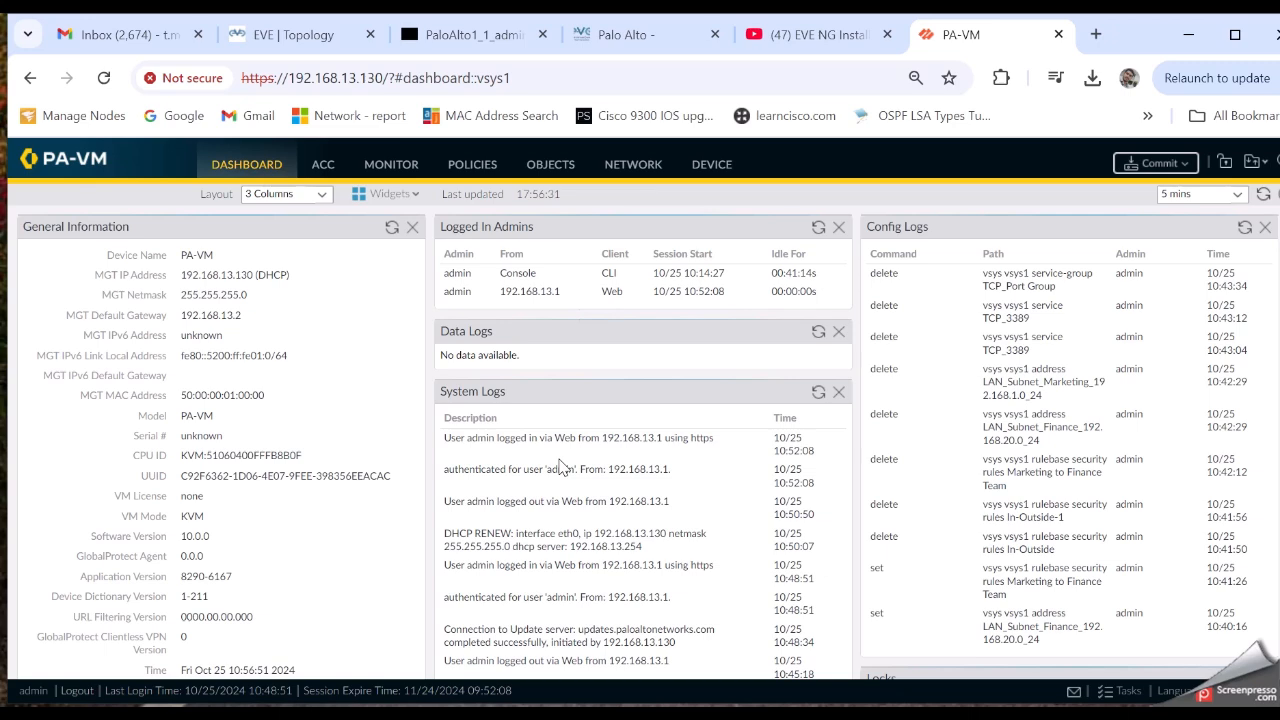
scroll(562, 467, "down", 3)
scroll(562, 467, "up", 3)
left_click(394, 168)
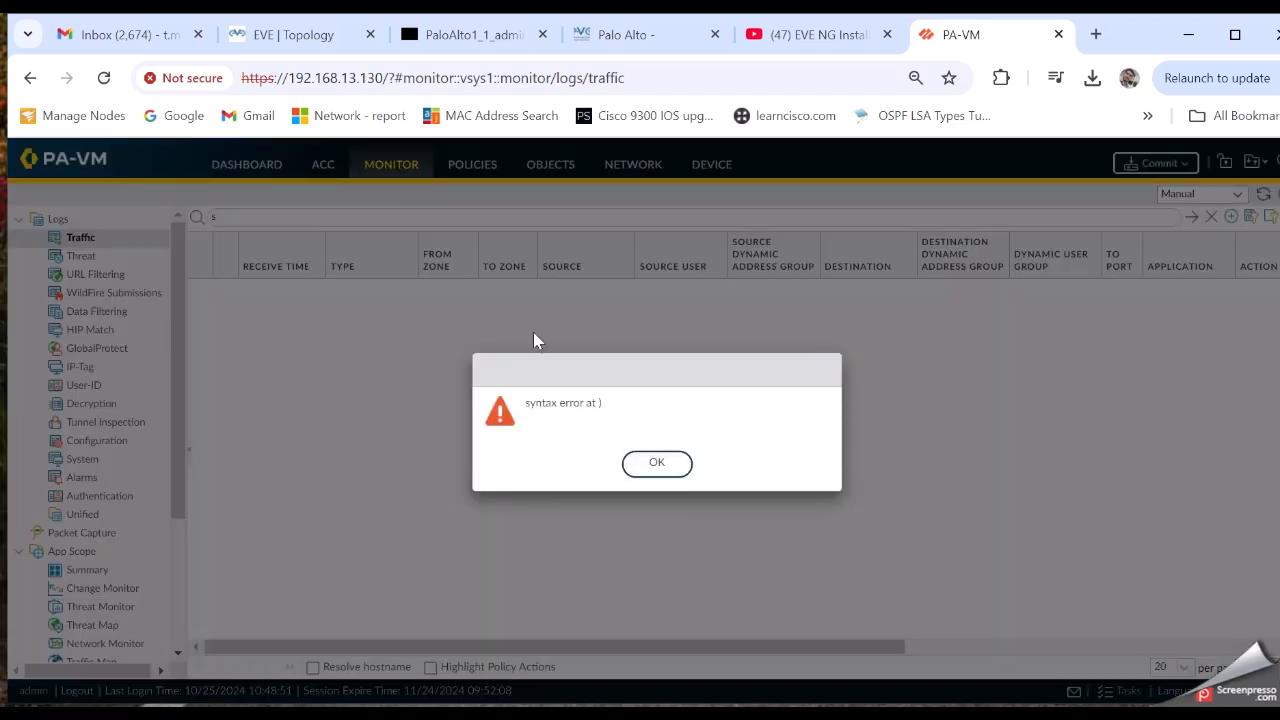
Dismiss the 'syntax error at )' alert and switch to the GlobalProtect log view
left_click(652, 471)
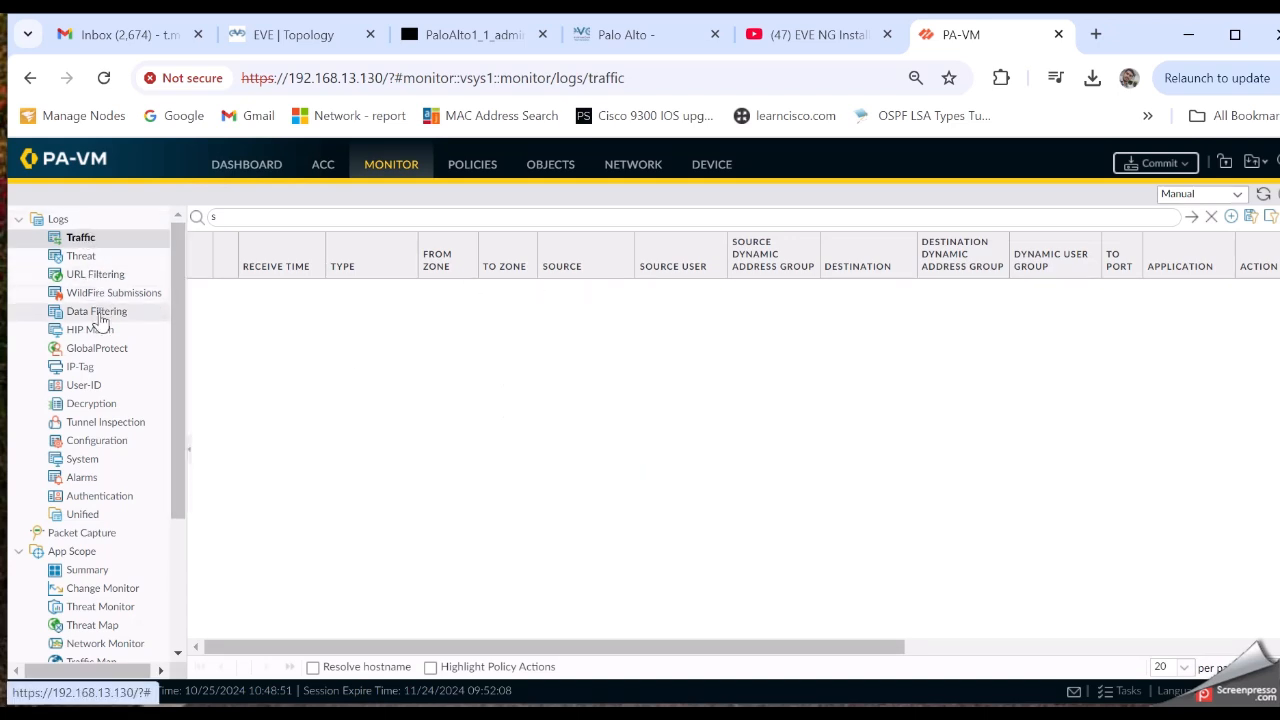
left_click(99, 348)
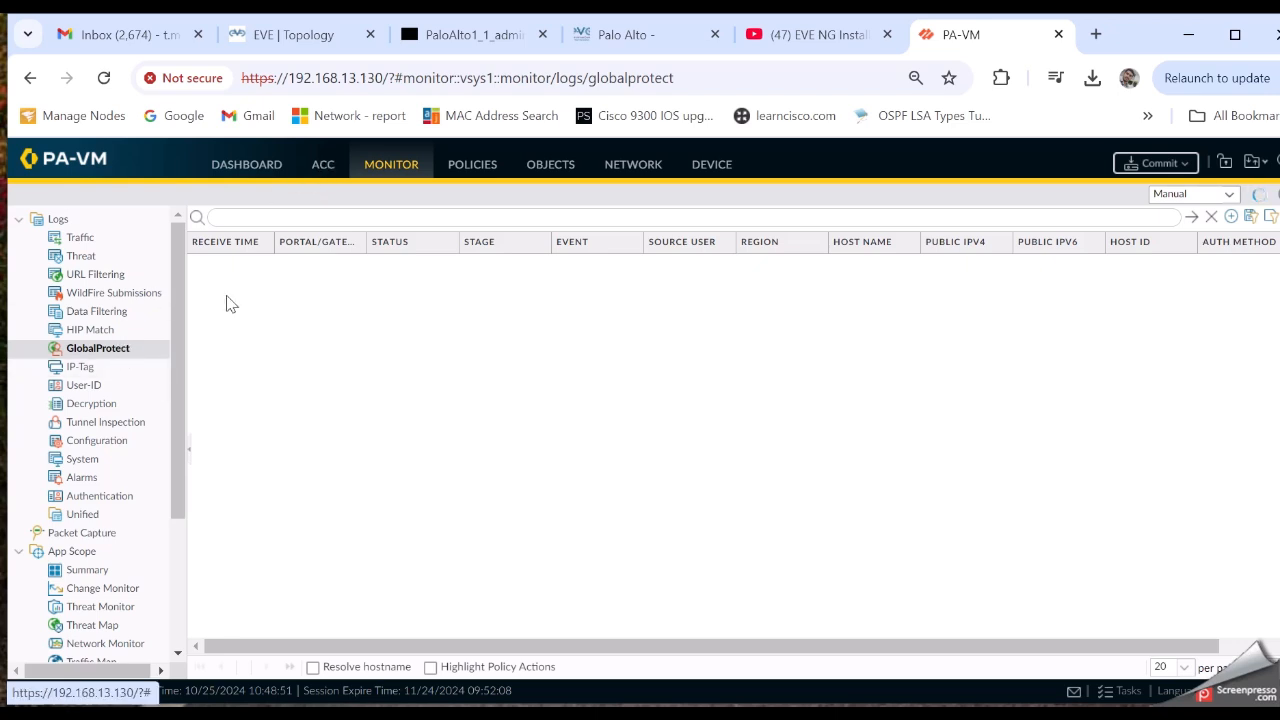
Glance at the GlobalProtect log filter, then switch to the empty Policies Security rulebase
left_click(320, 218)
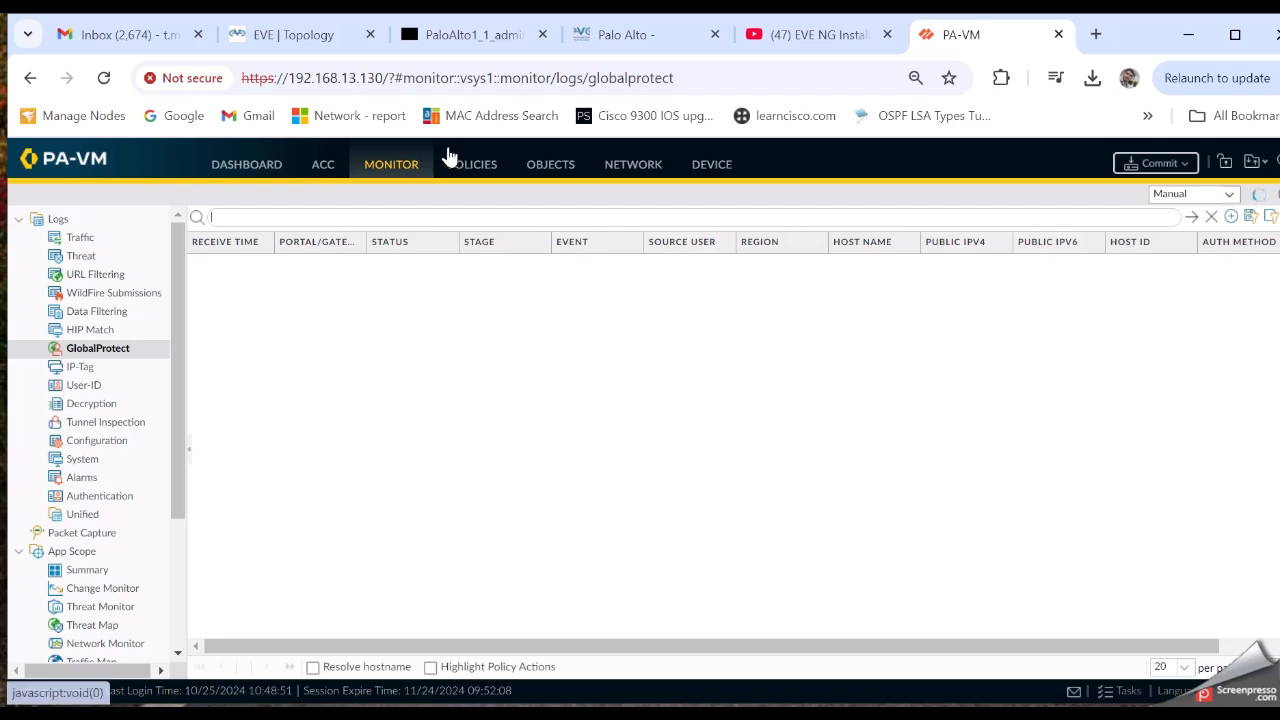
scroll(87, 440, "down", 4)
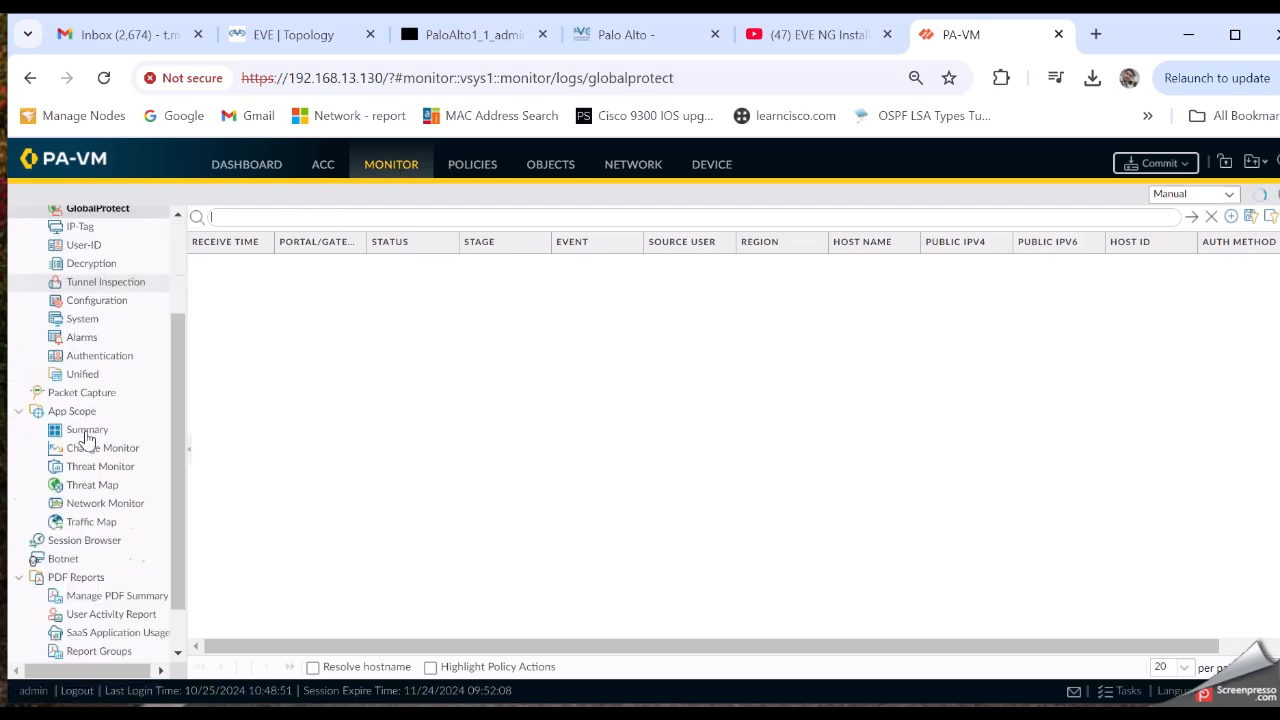
scroll(87, 440, "up", 4)
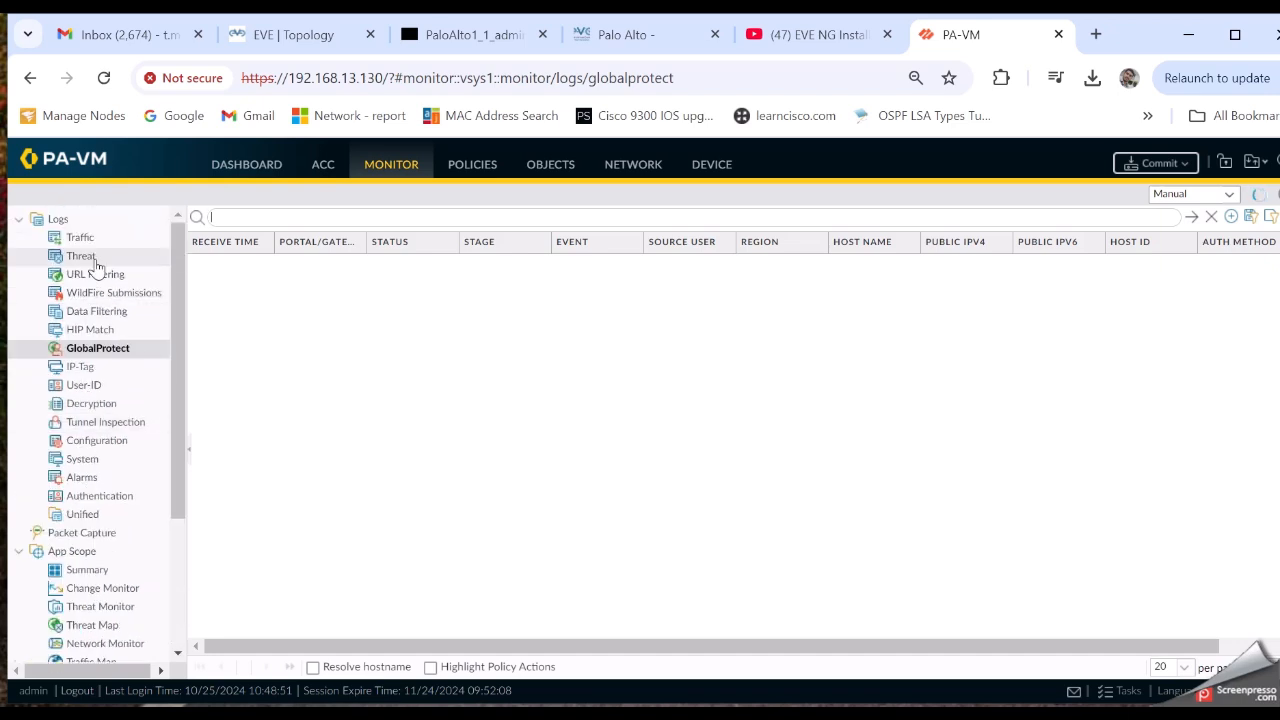
left_click(470, 165)
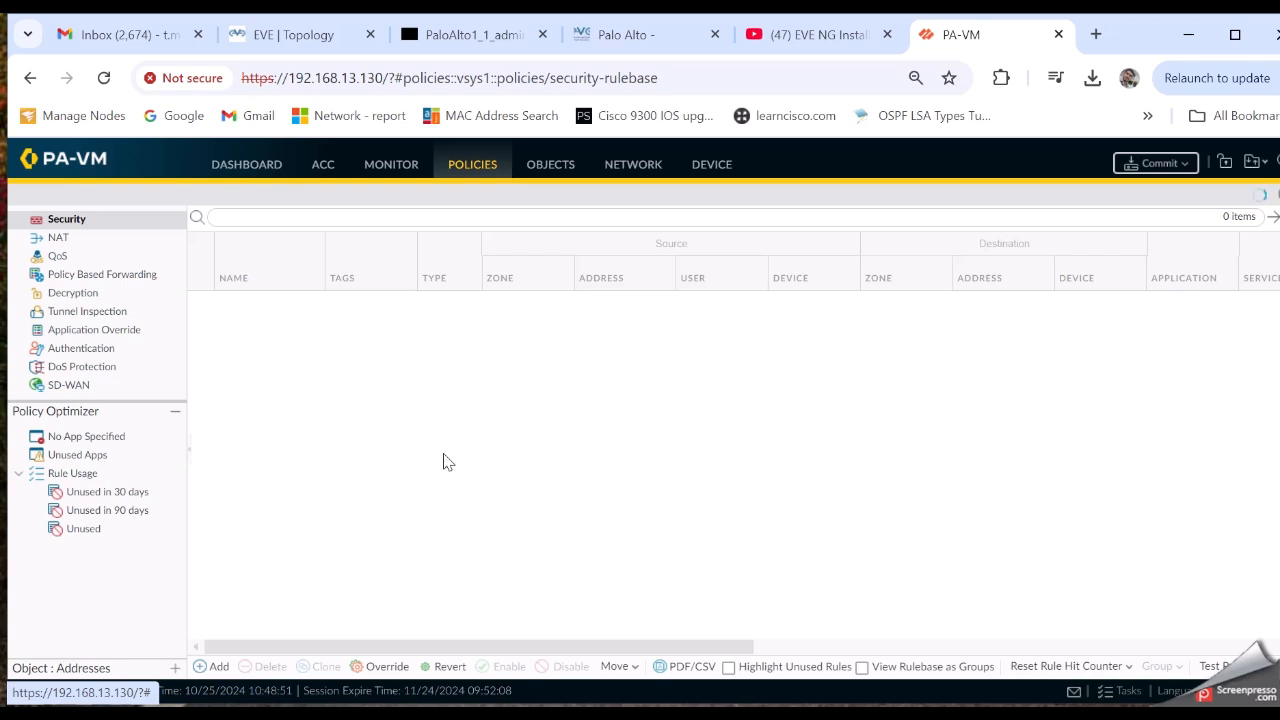
Add a new rule to the empty Security rulebase, opening the Security Policy Rule dialog
left_click(212, 667)
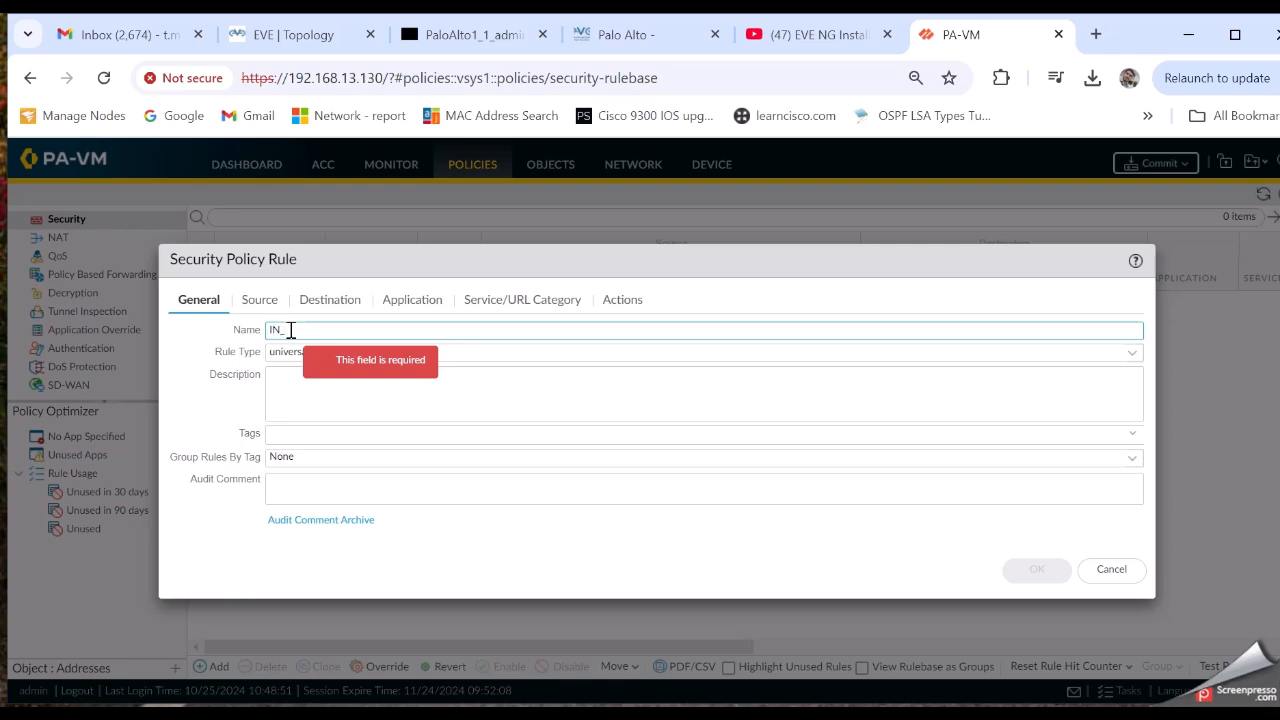
Enter IN_OUT as the rule name and 'Internal LAN to Internet users' as its description
type("OUT")
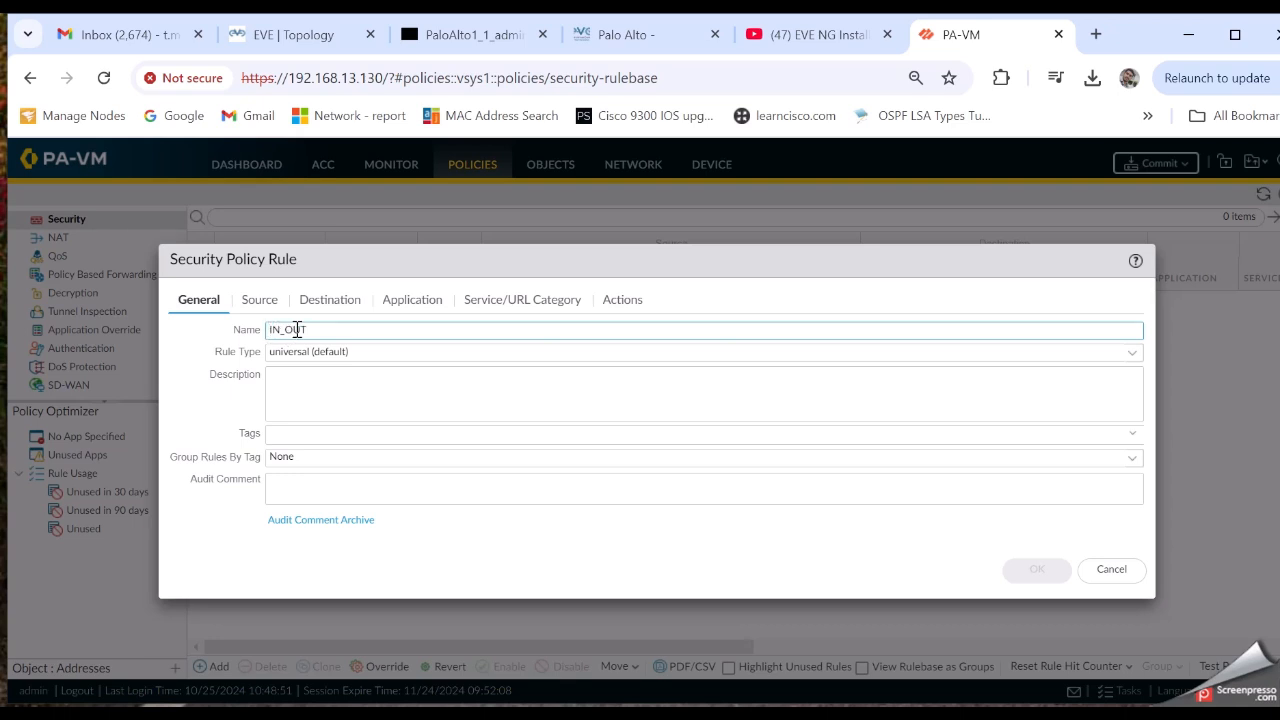
left_click(314, 386)
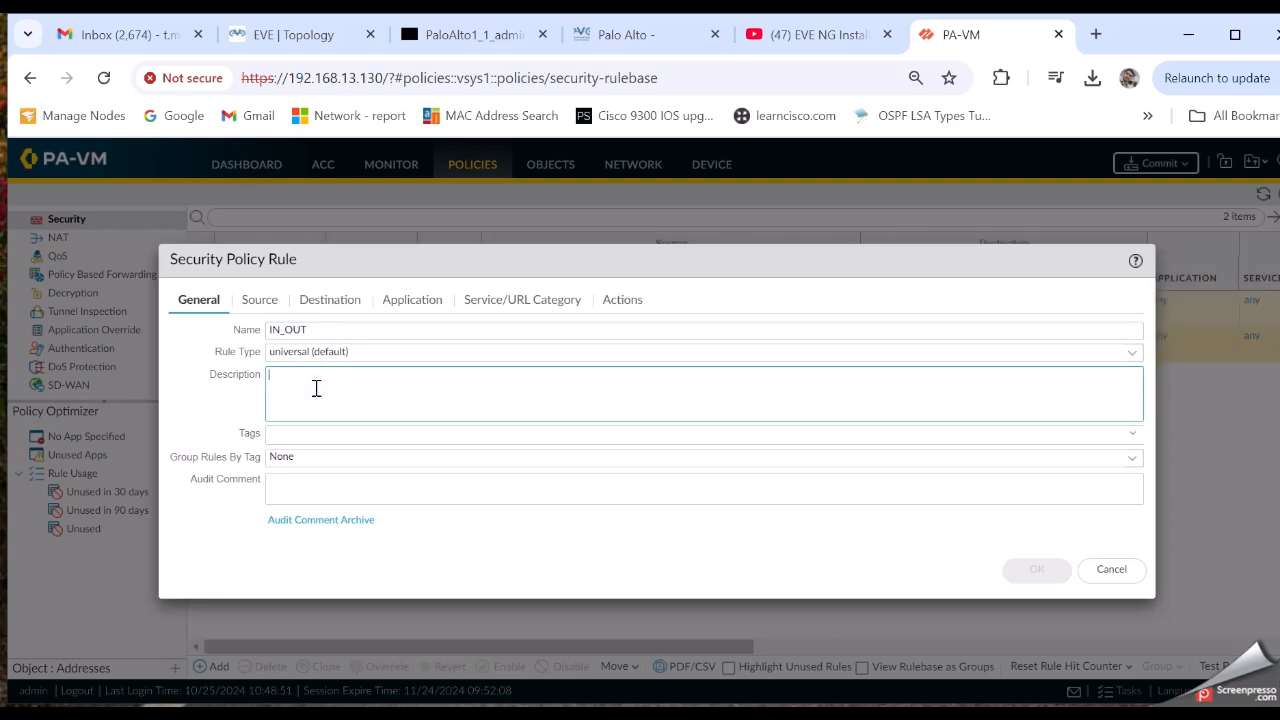
type("Internal LAN to Internet users")
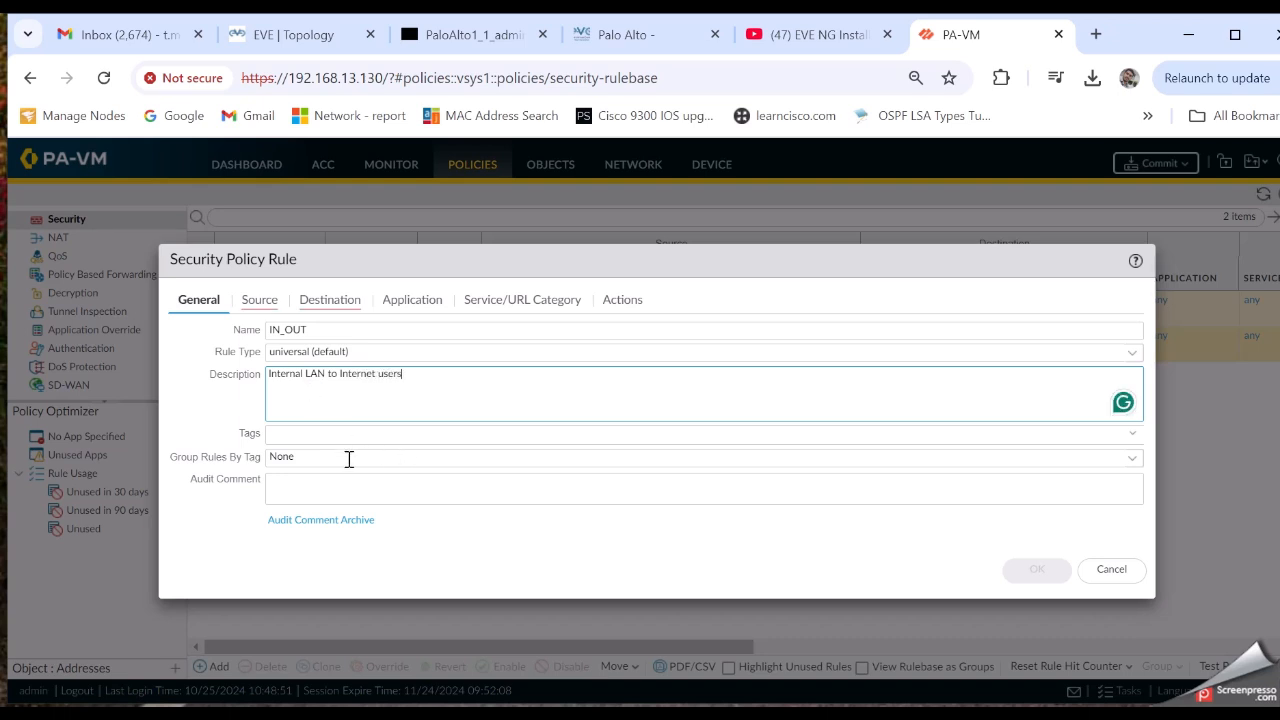
left_click(264, 300)
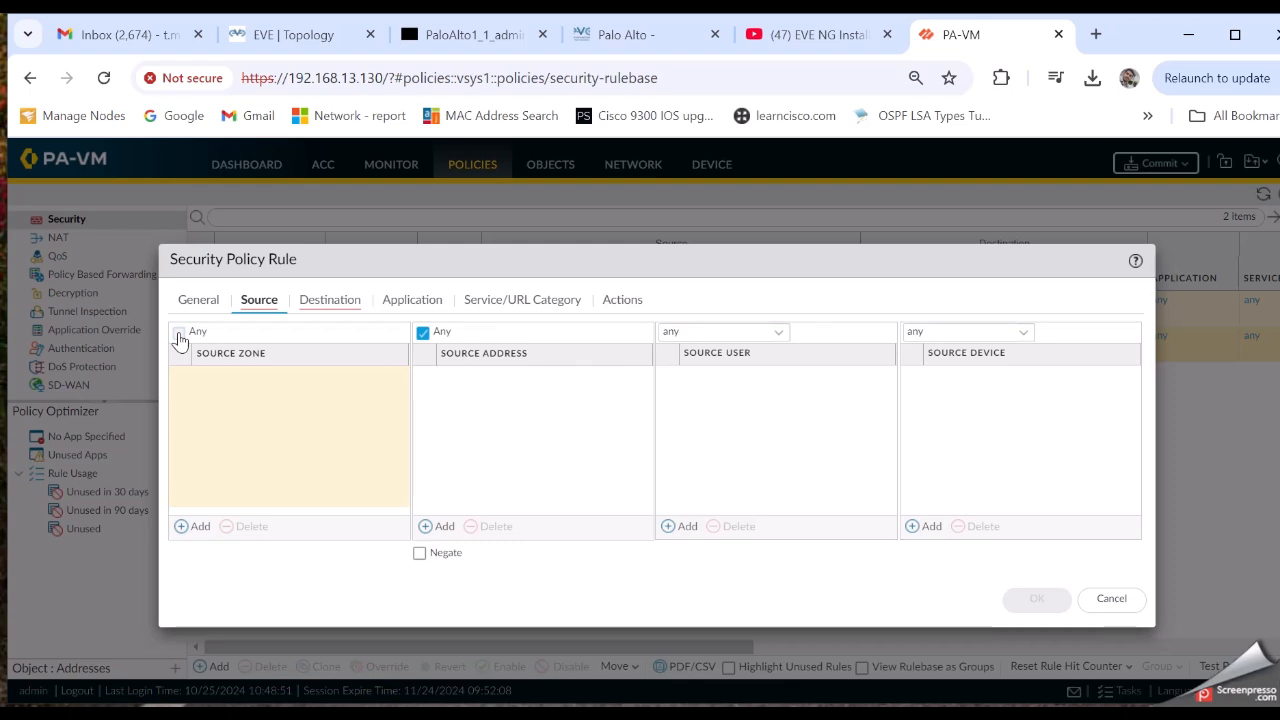
Replace the rule's Any source zone with the Inside zone
left_click(202, 528)
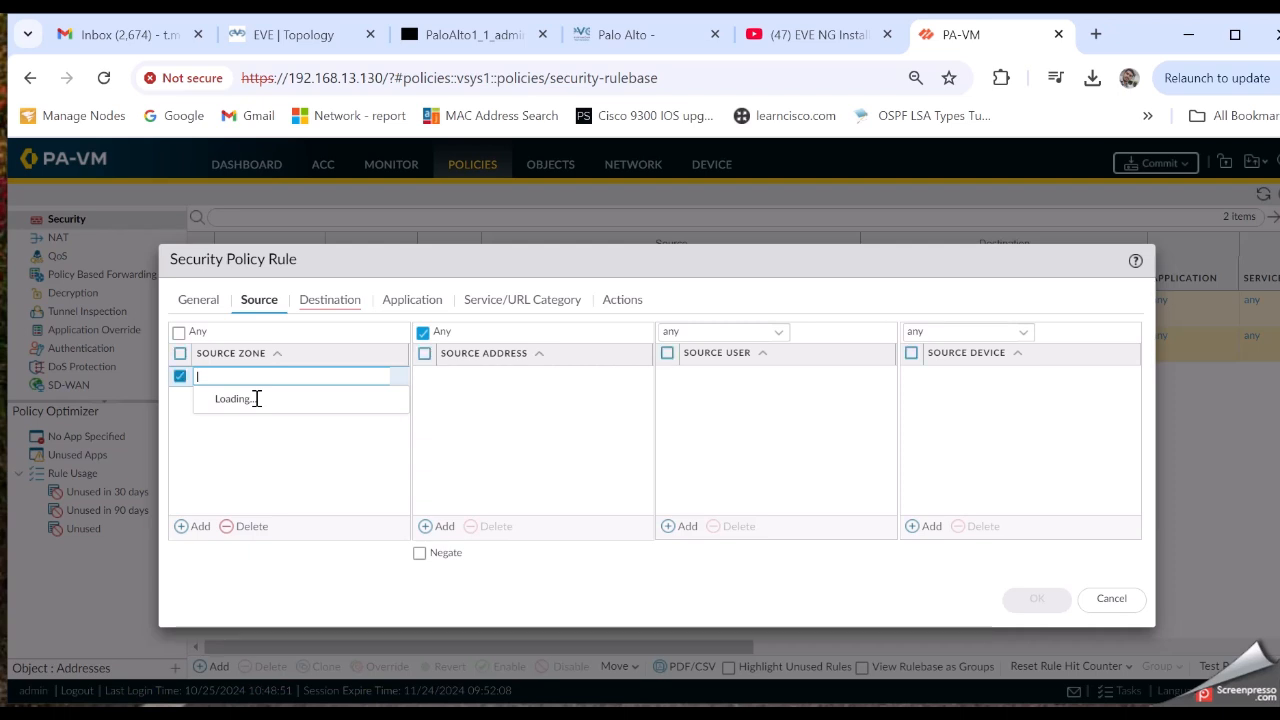
left_click(179, 333)
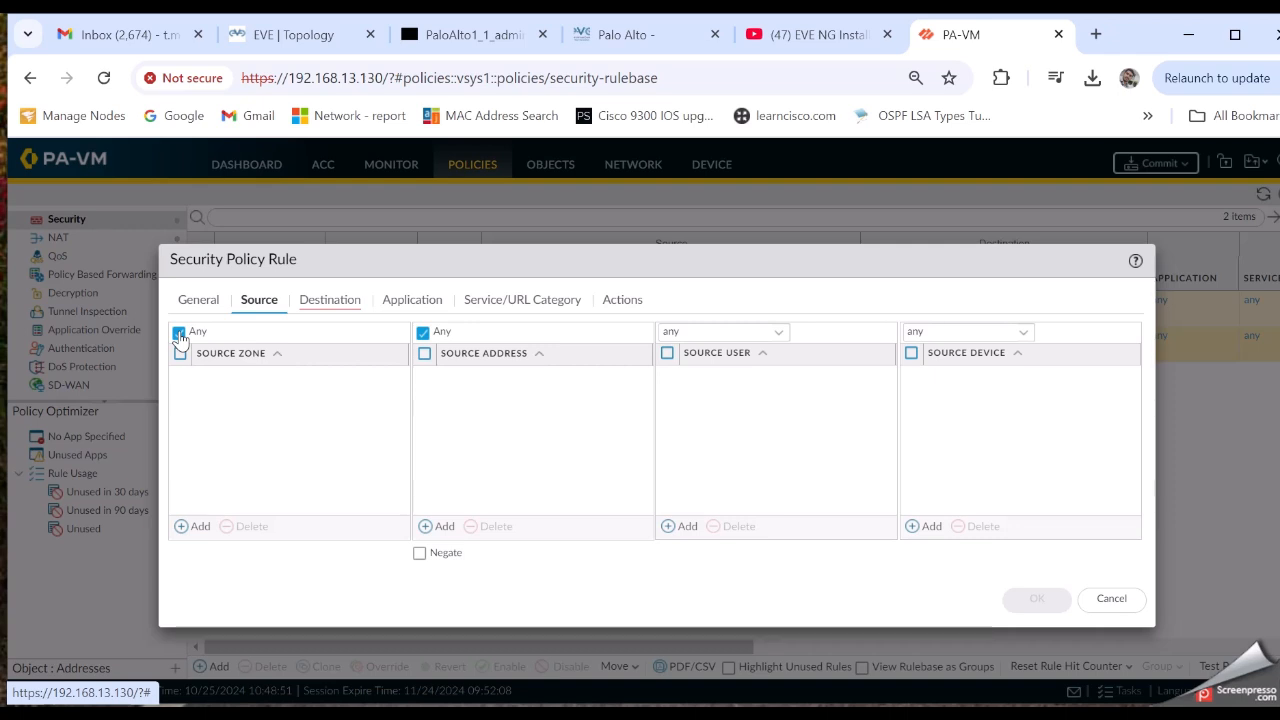
left_click(179, 334)
left_click(200, 527)
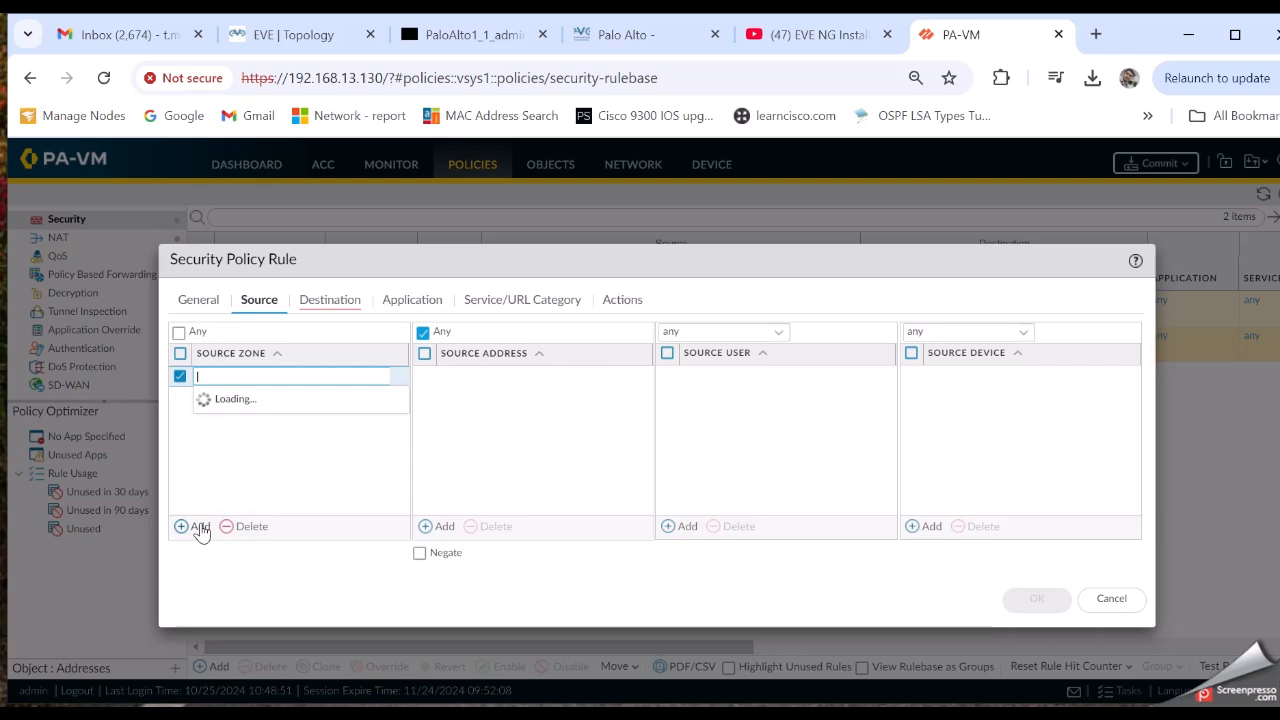
left_click(196, 527)
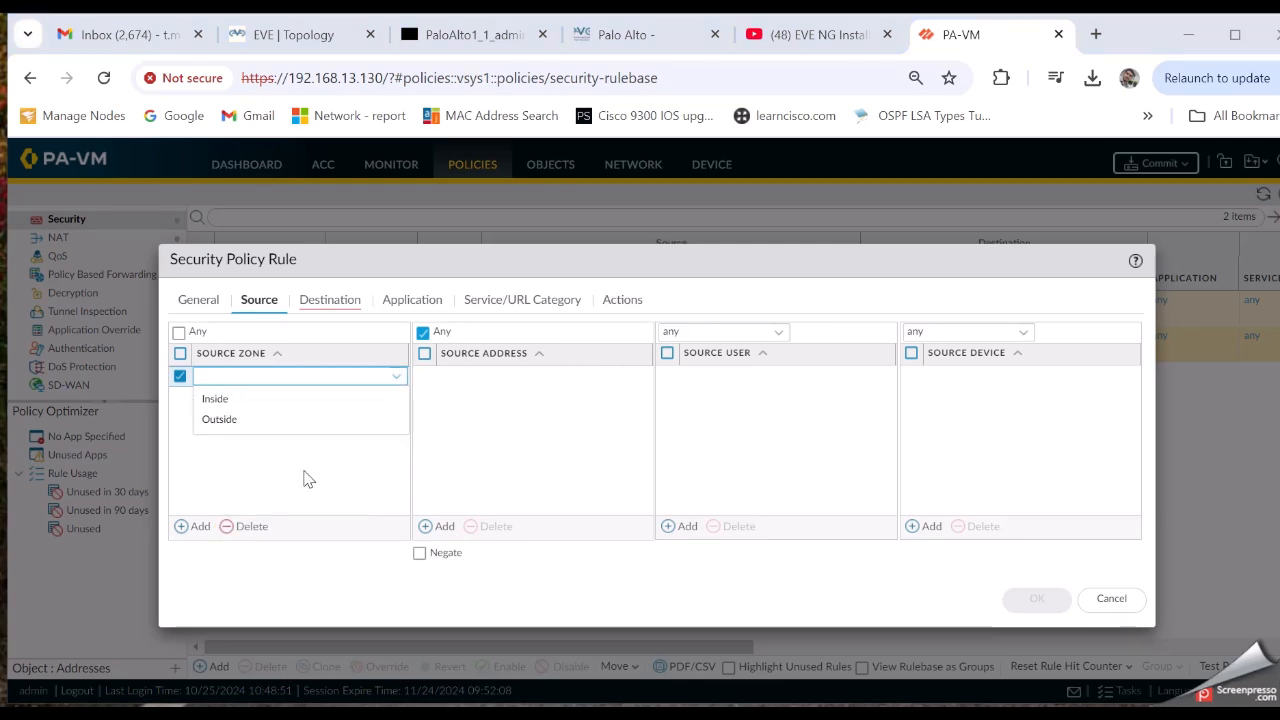
left_click(229, 401)
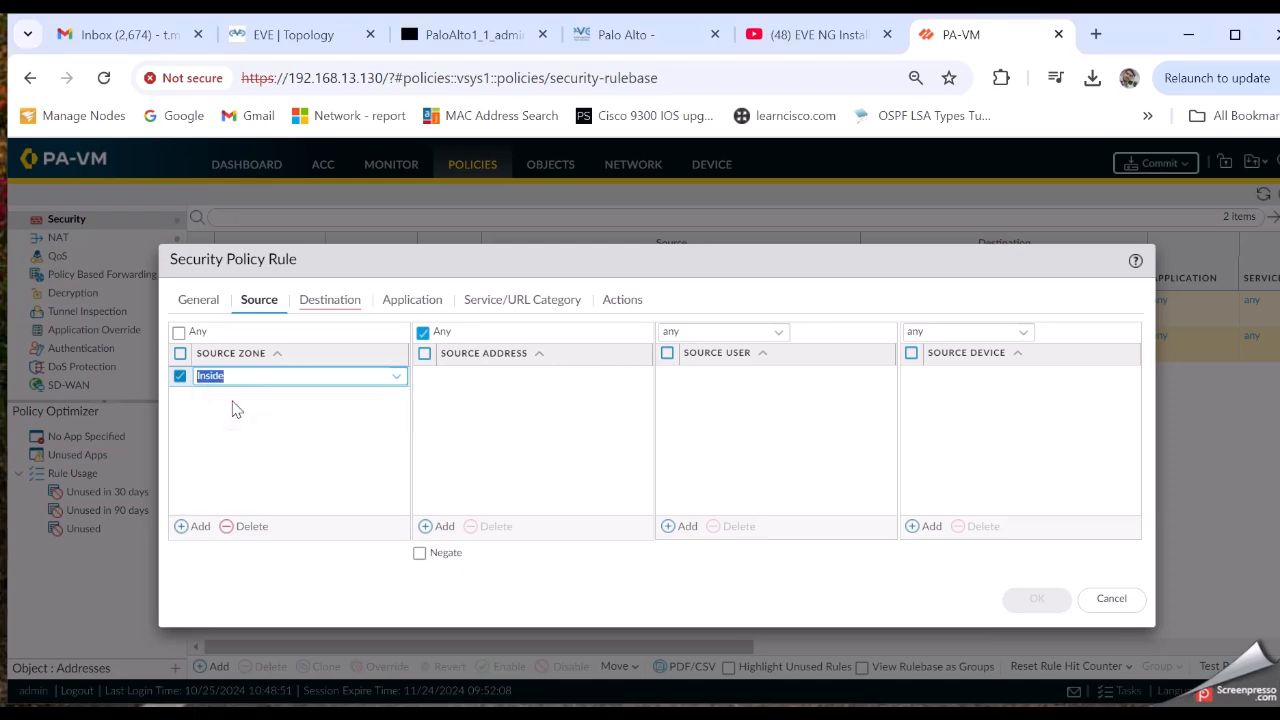
left_click(345, 412)
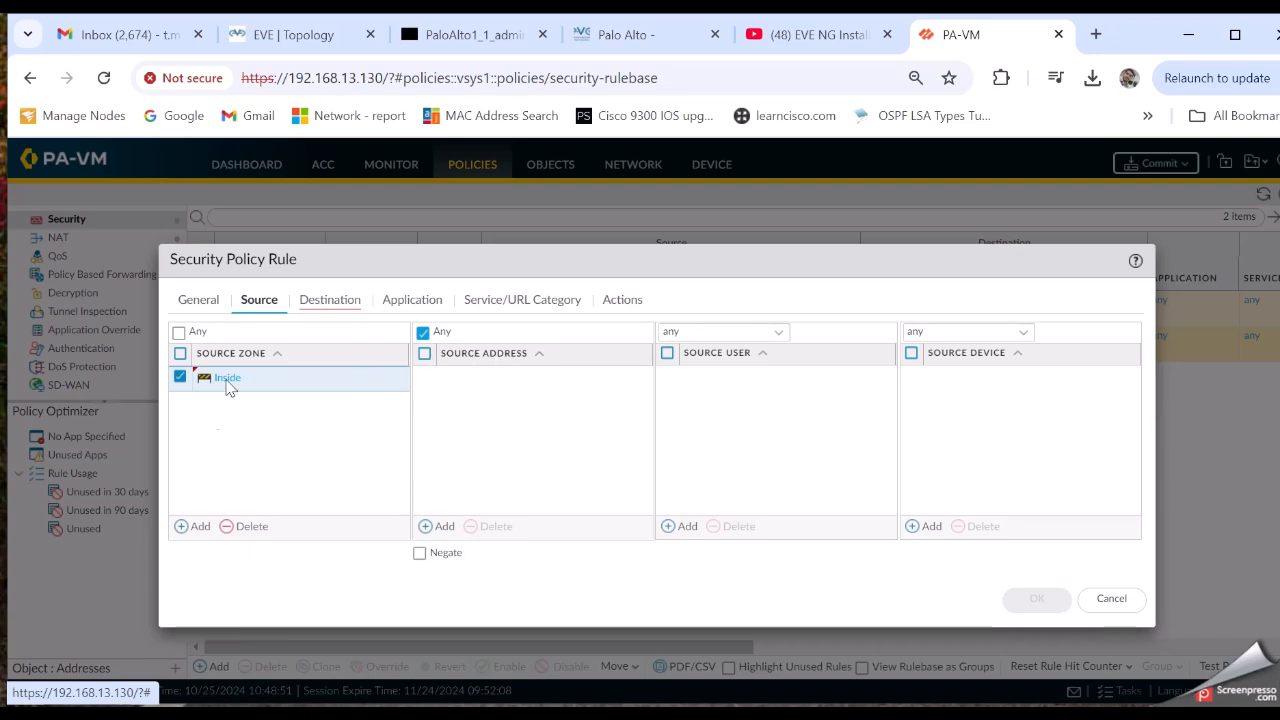
left_click(333, 302)
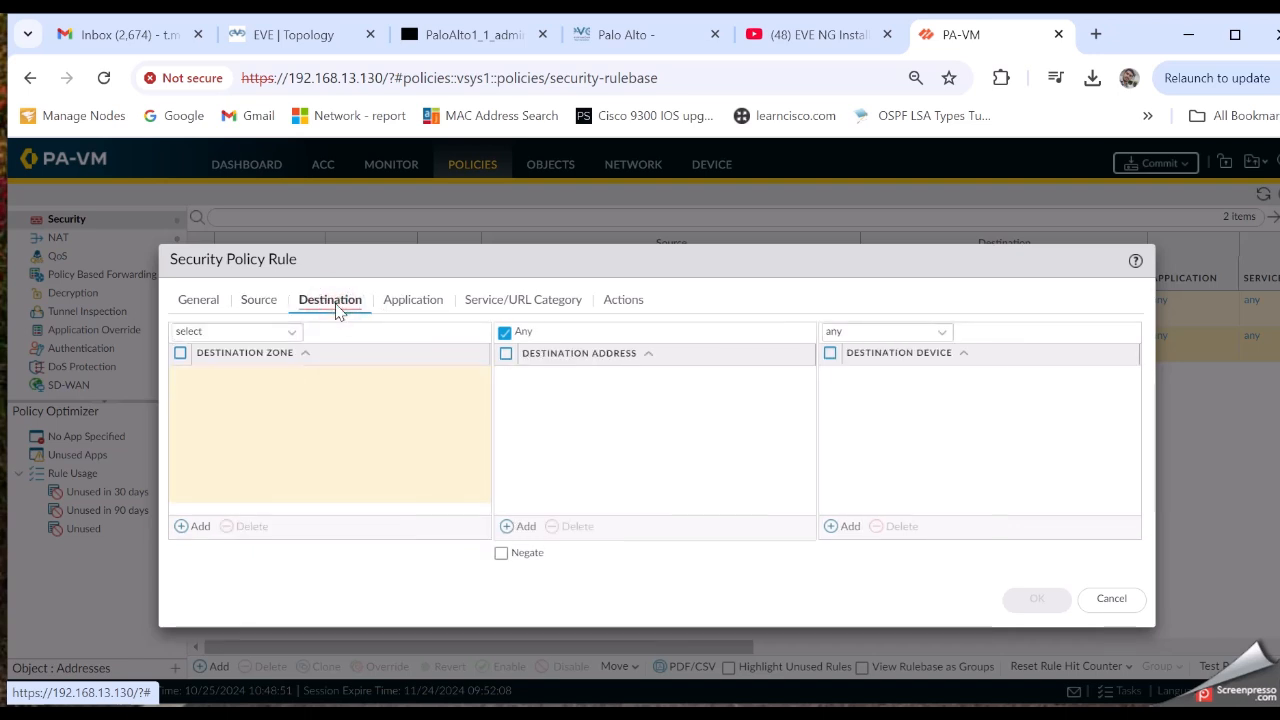
Add Outside as the rule's destination zone
left_click(199, 528)
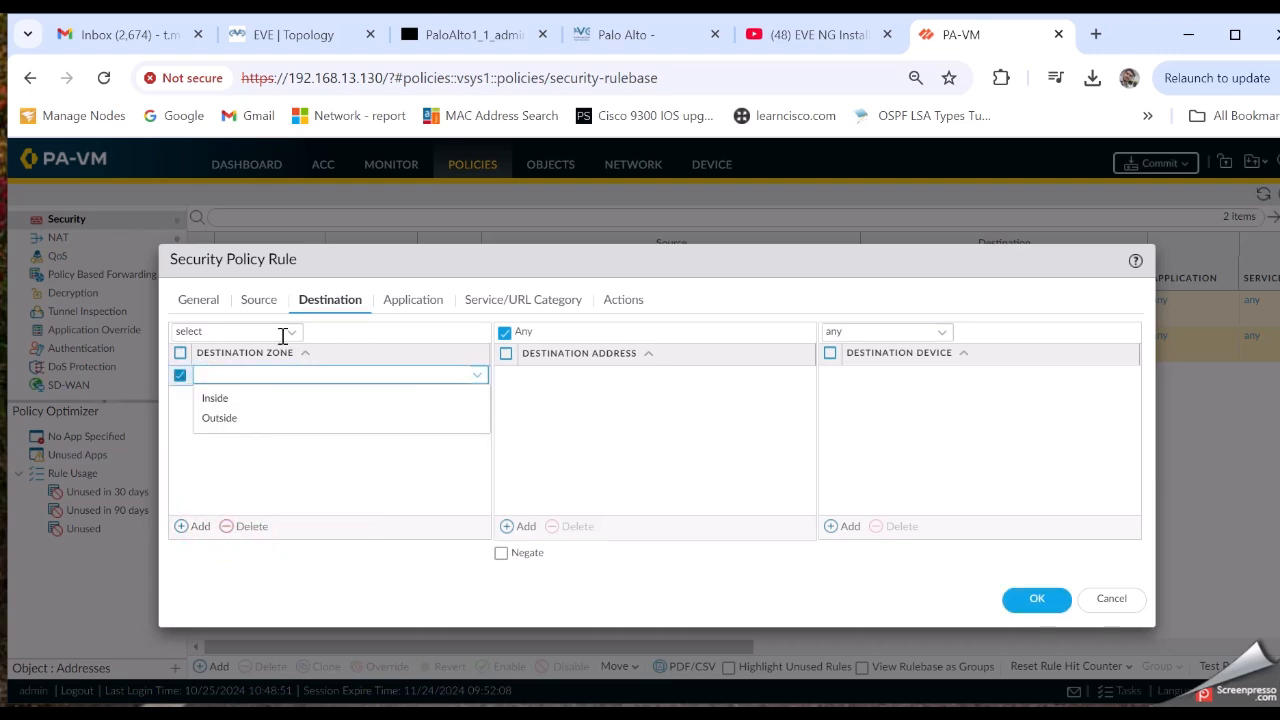
left_click(226, 420)
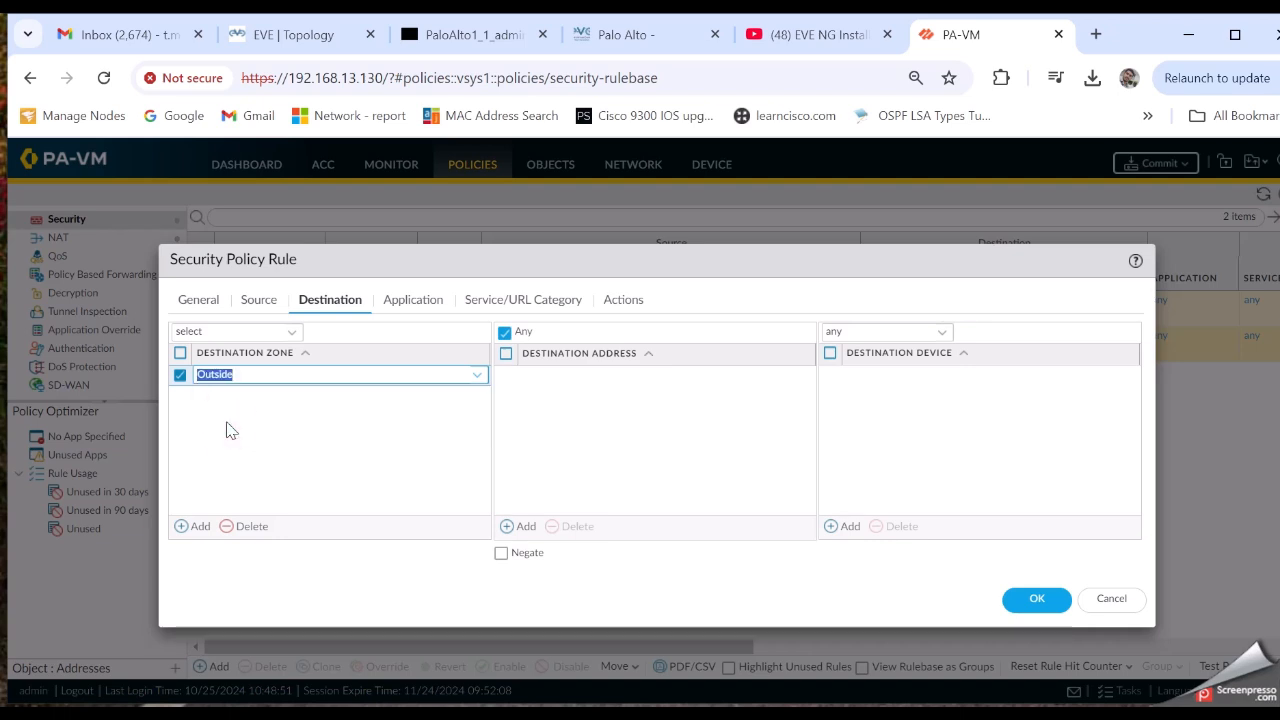
left_click(181, 376)
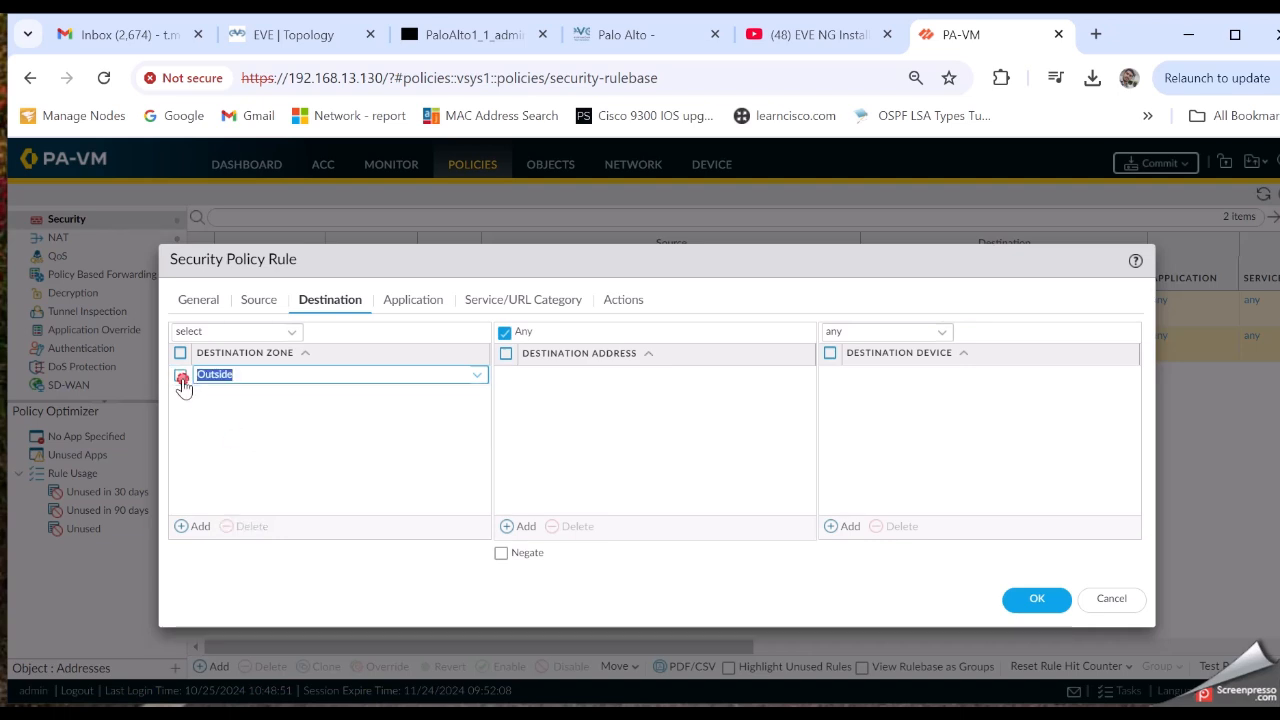
left_click(288, 332)
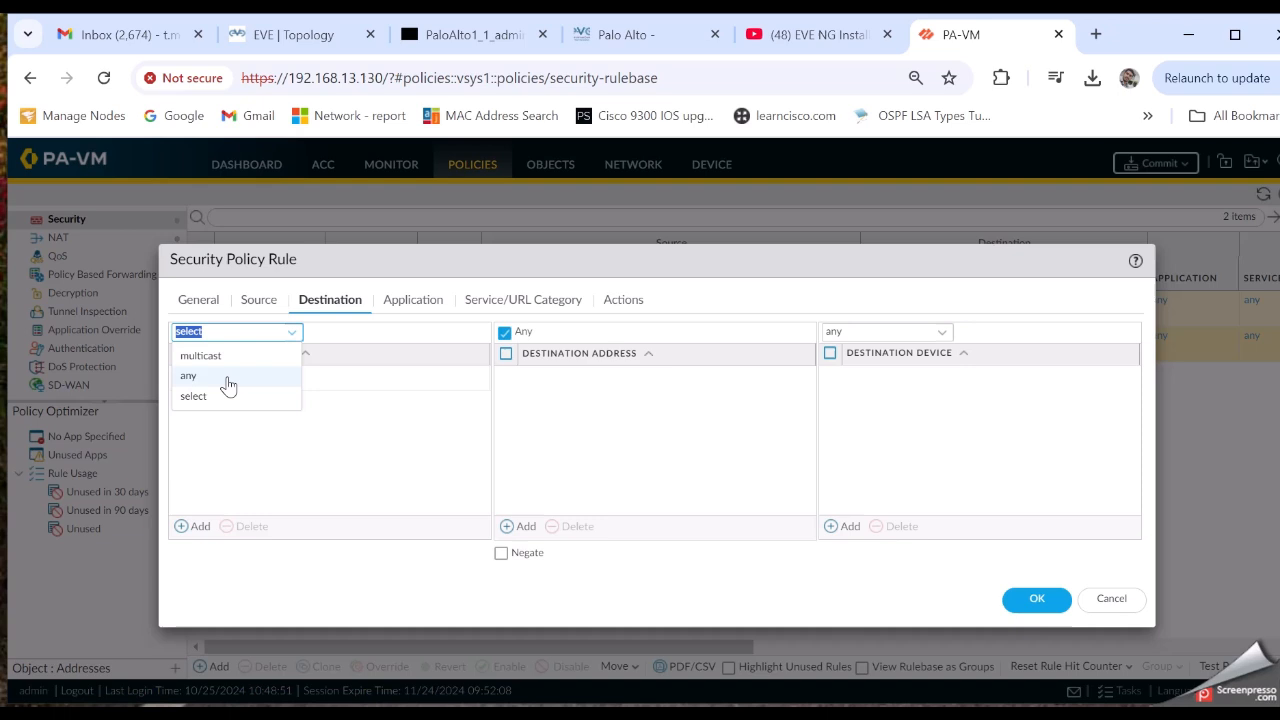
left_click(399, 341)
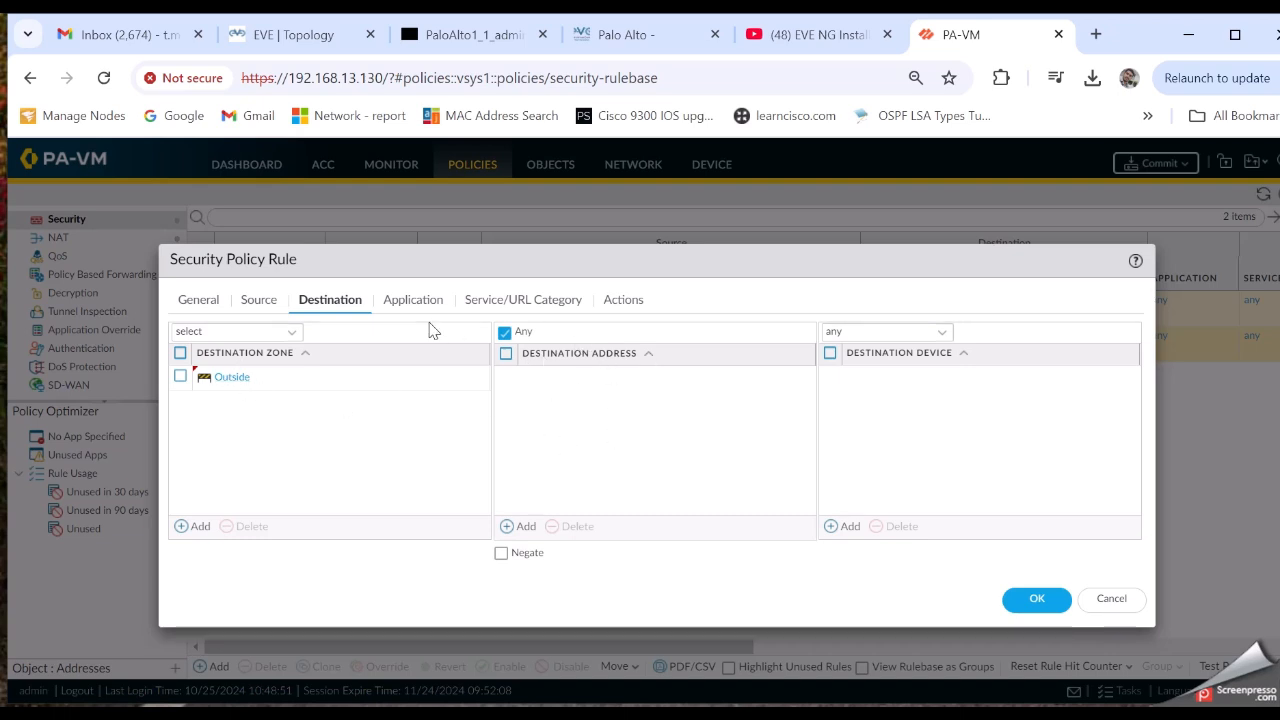
Set the rule's service to service-https and check that the action is Allow
left_click(507, 305)
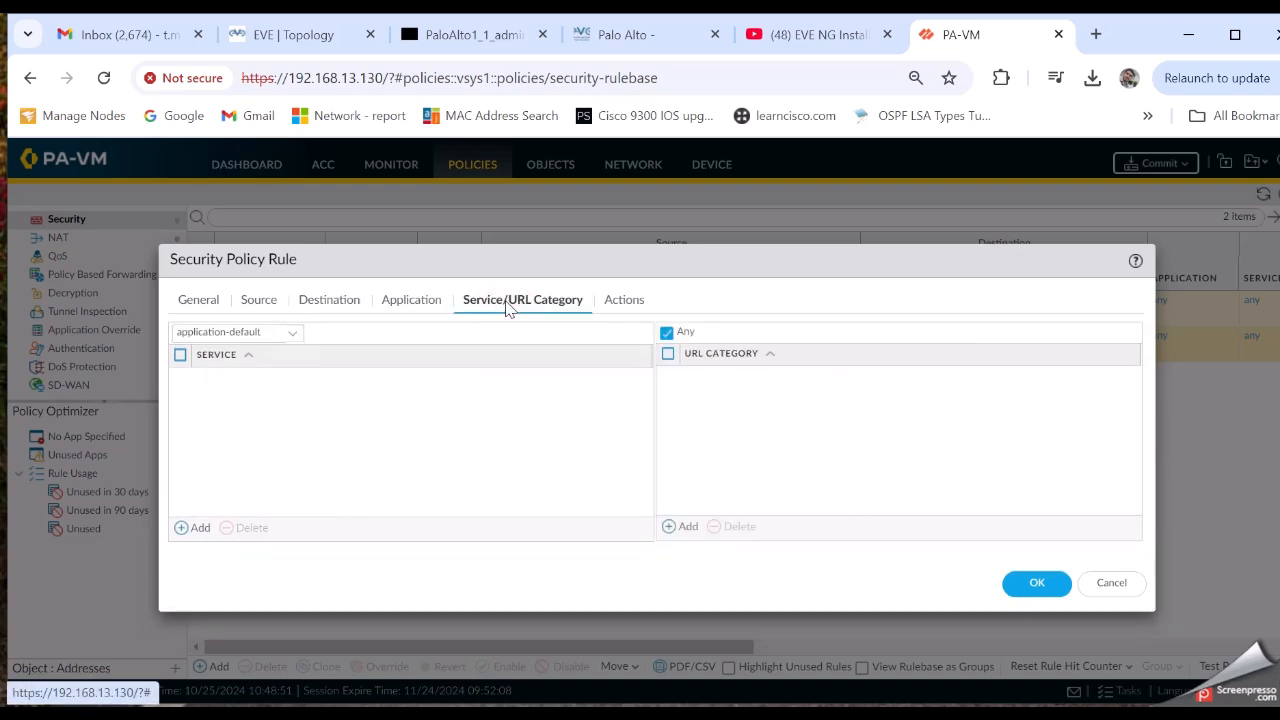
left_click(431, 302)
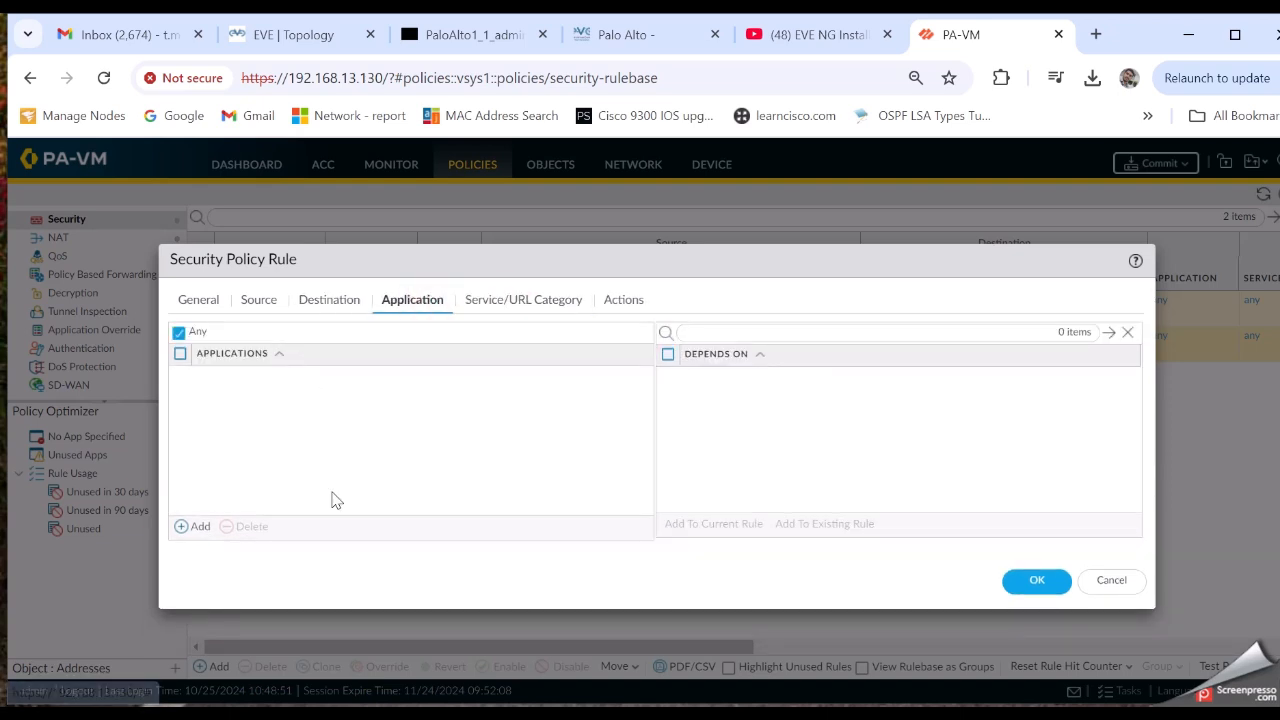
left_click(548, 301)
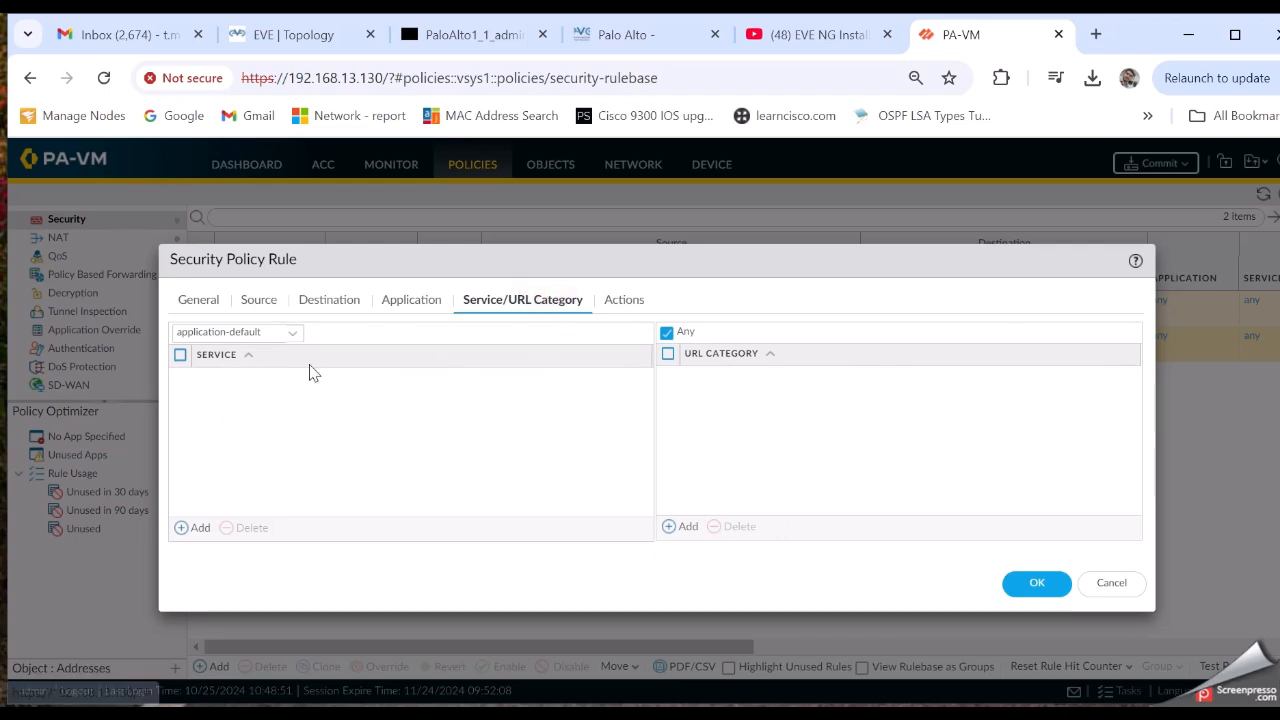
left_click(196, 527)
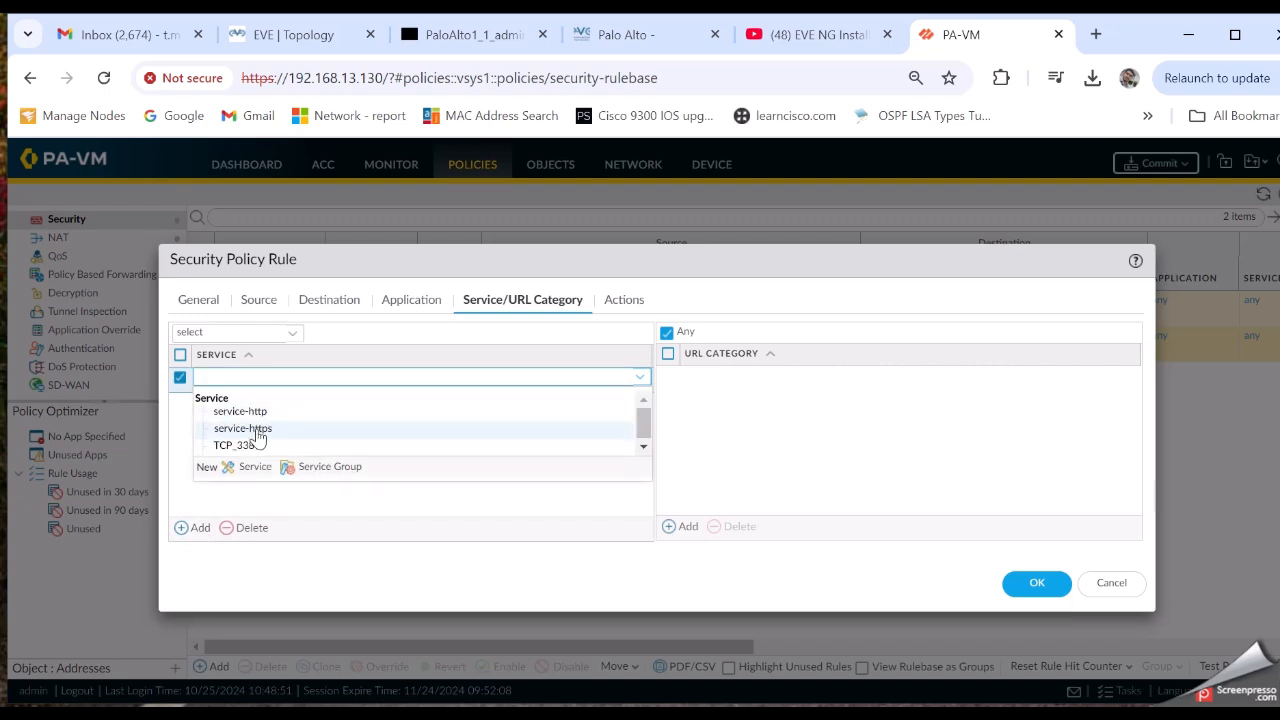
left_click(257, 430)
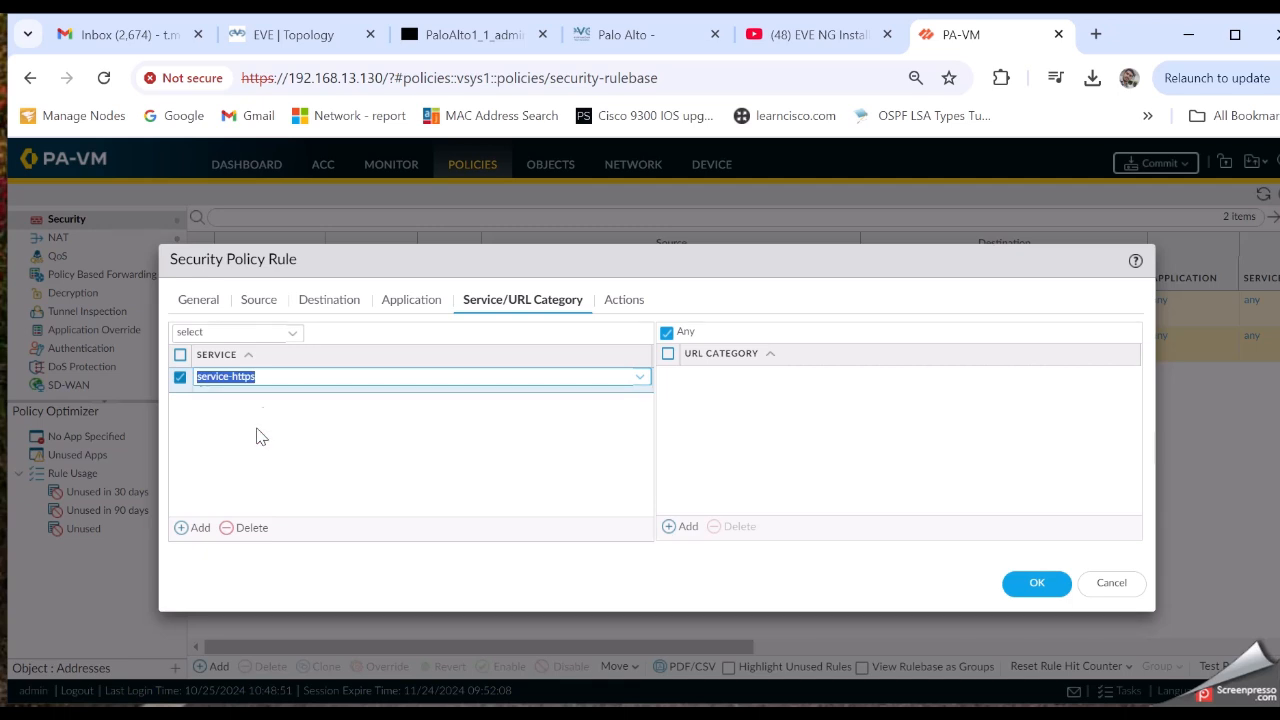
left_click(184, 395)
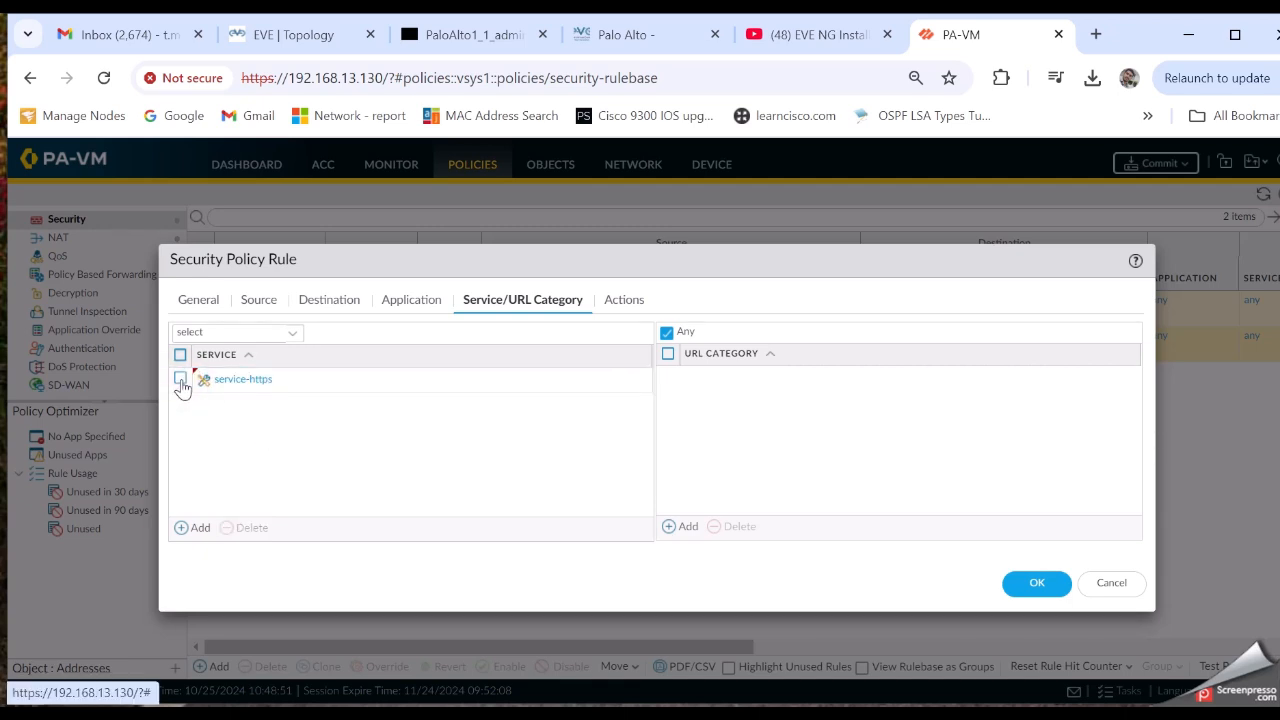
left_click(634, 302)
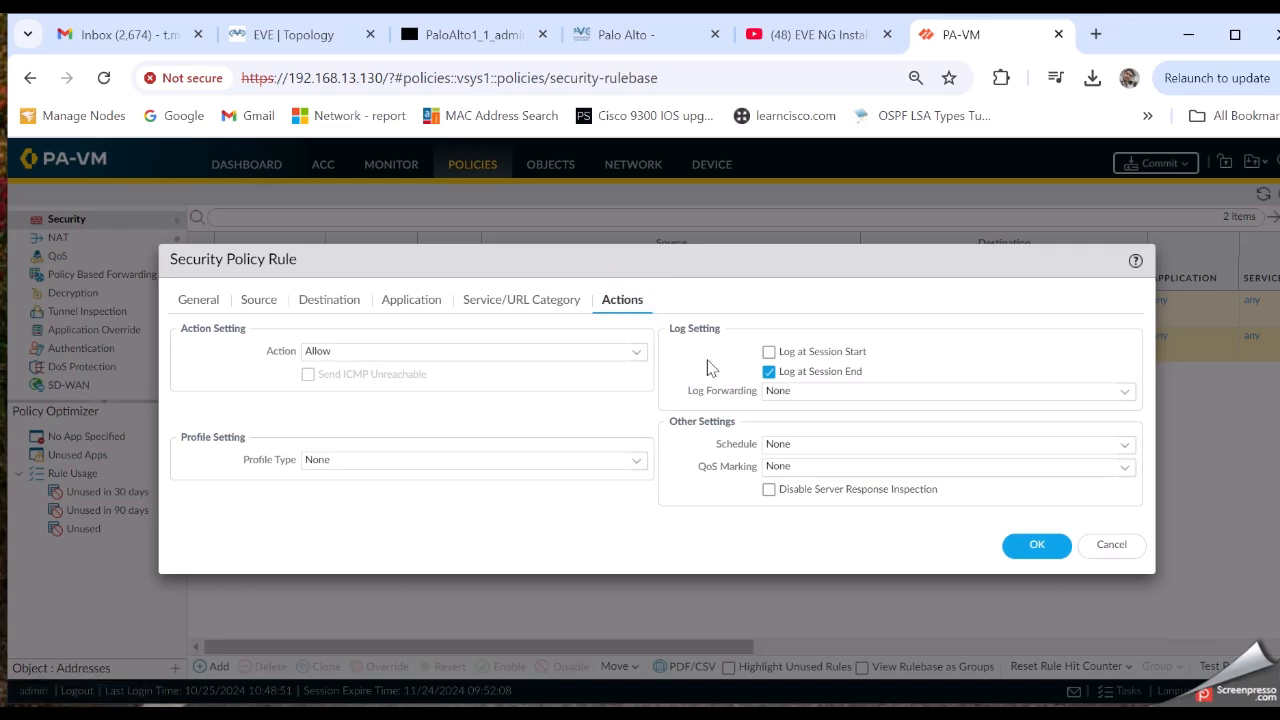
Save the IN_OUT rule and check its service-https and Allow columns in the rulebase
left_click(1039, 548)
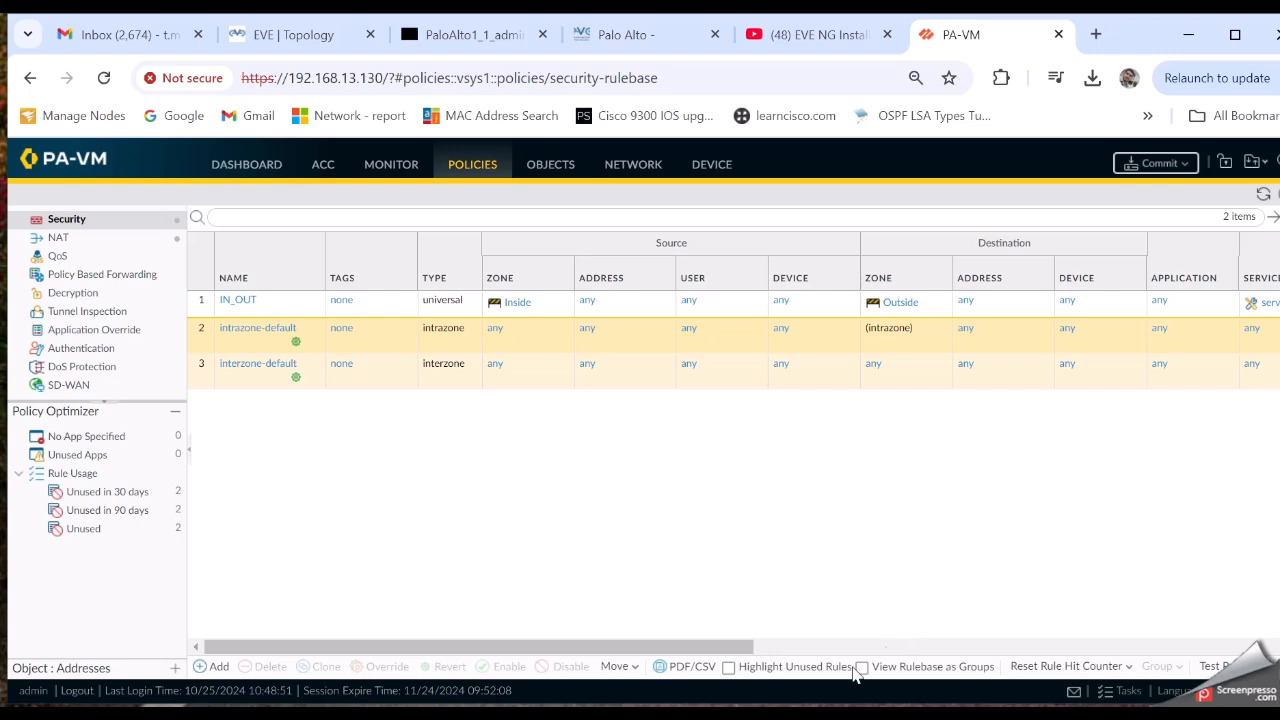
mouse_move(734, 648)
left_mouse_down()
mouse_move(790, 648)
mouse_move(734, 648)
left_mouse_up()
left_click_drag(688, 647, 803, 645)
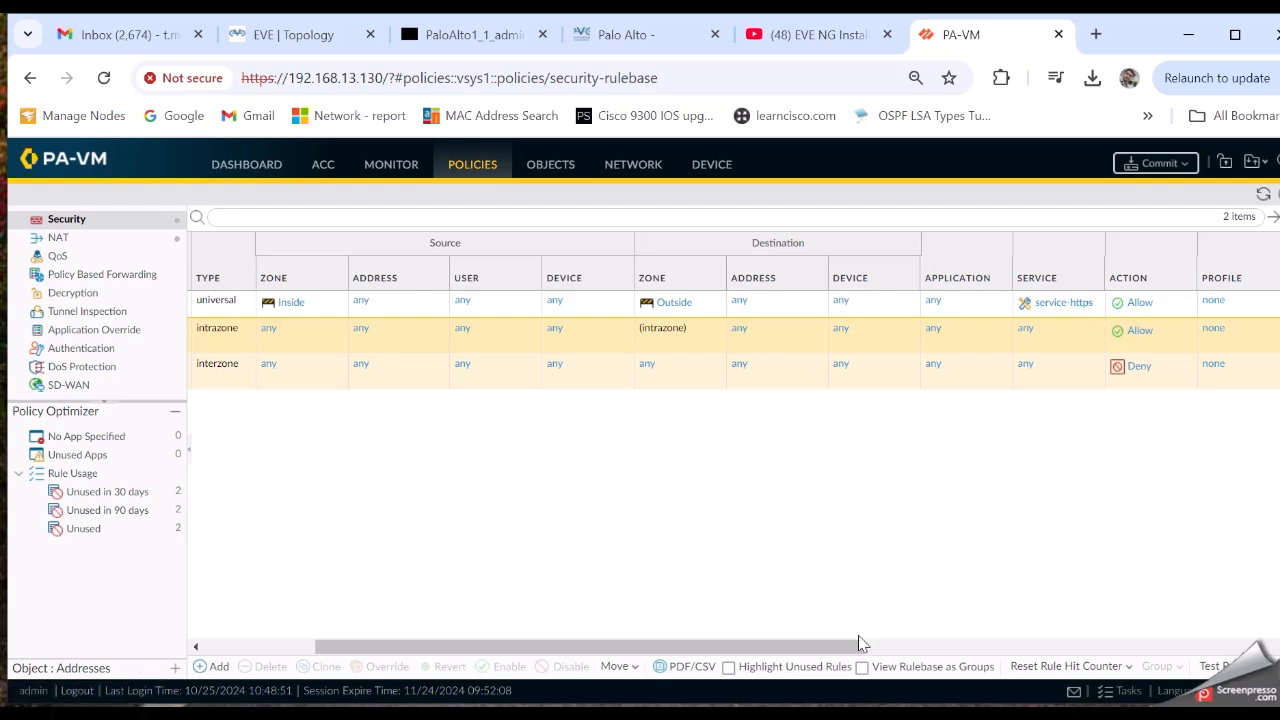
left_click_drag(860, 641, 615, 647)
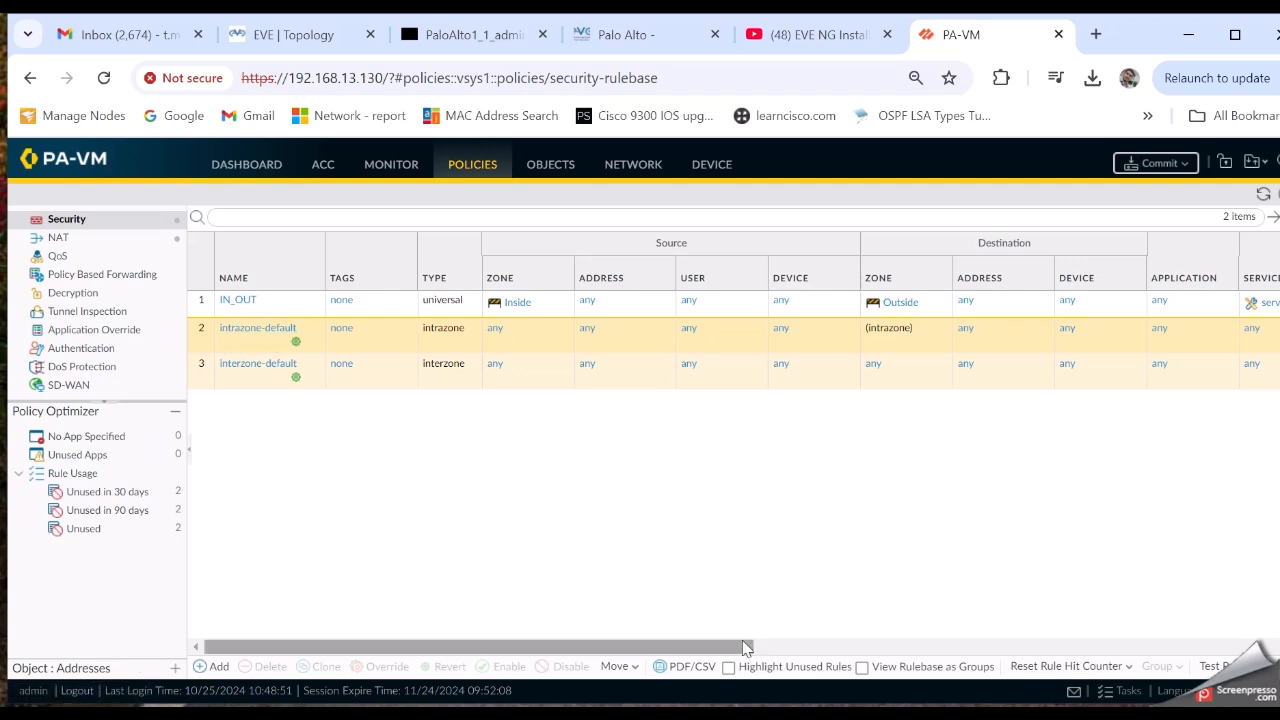
left_click_drag(748, 646, 473, 645)
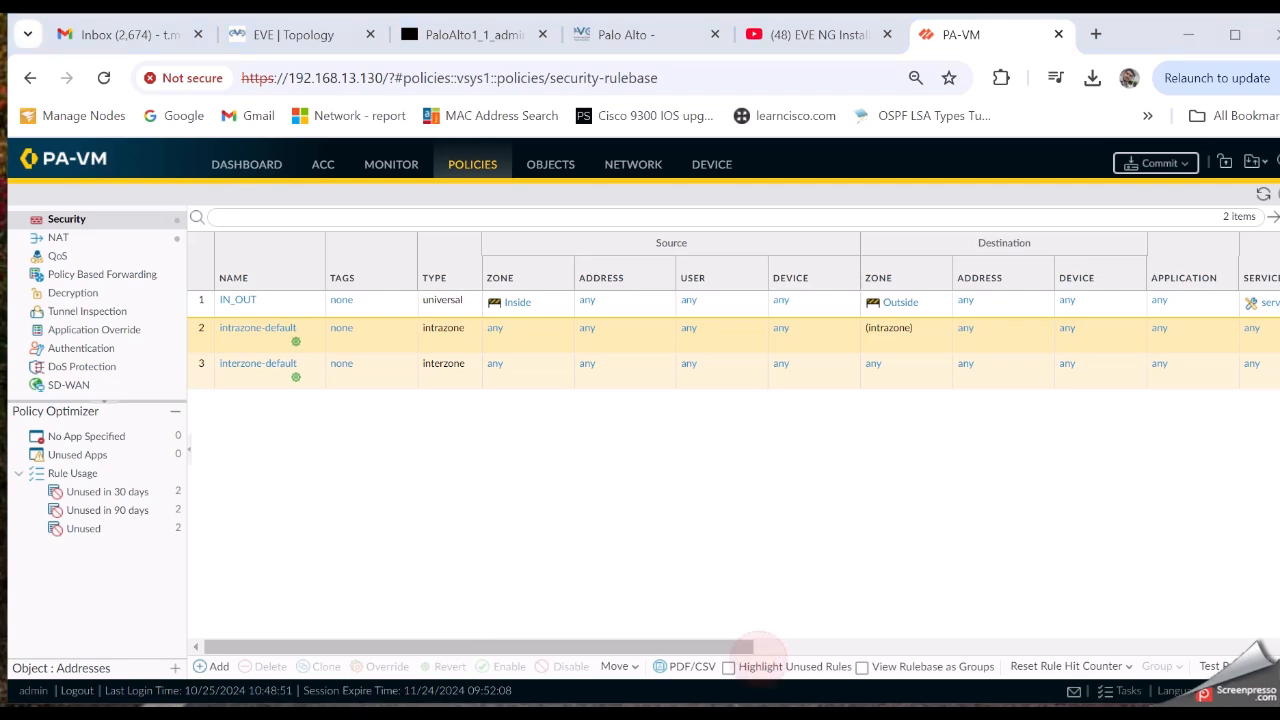
Clone the IN_OUT rule as IN_OUT-1, with rule order set to after IN_OUT
left_click(273, 303)
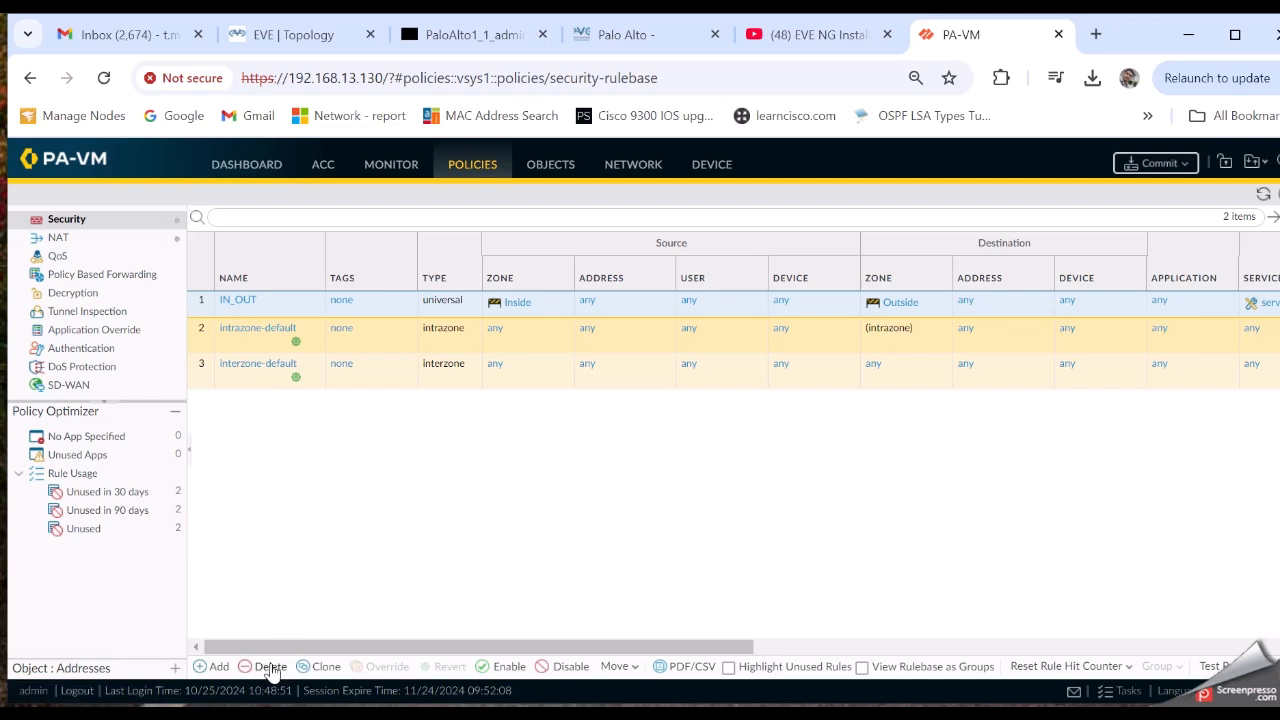
left_click(326, 668)
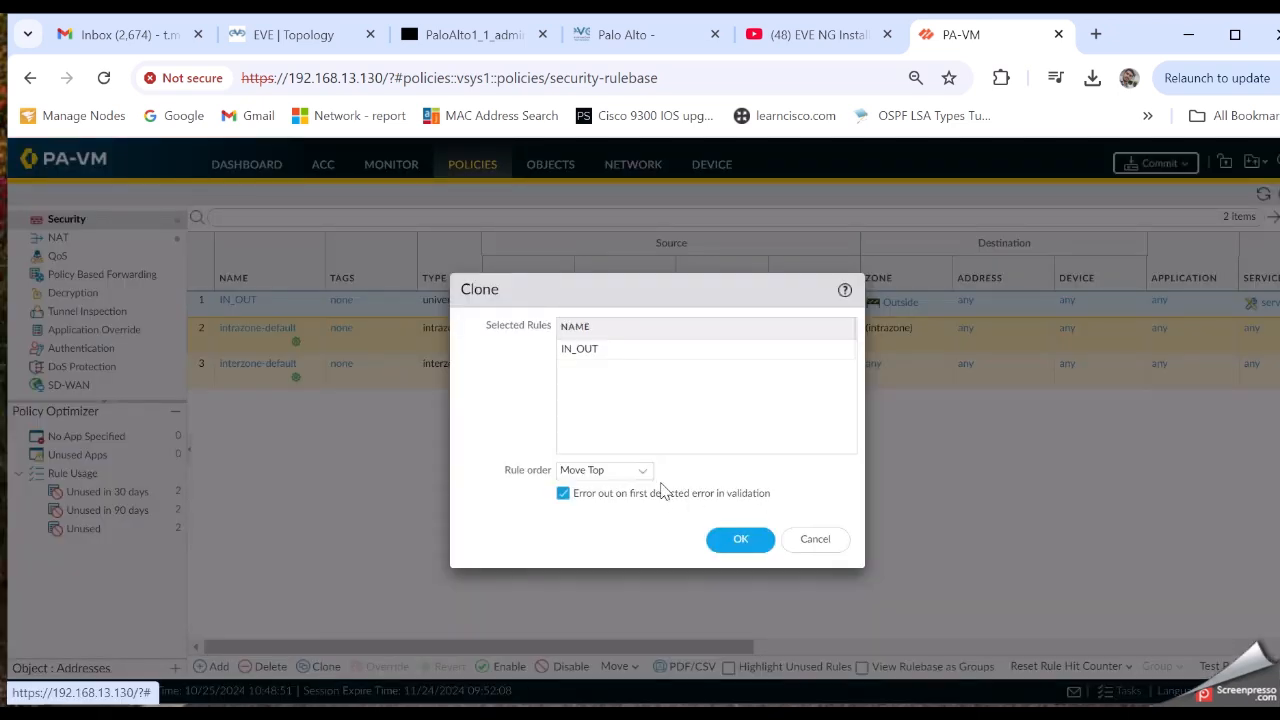
left_click(648, 476)
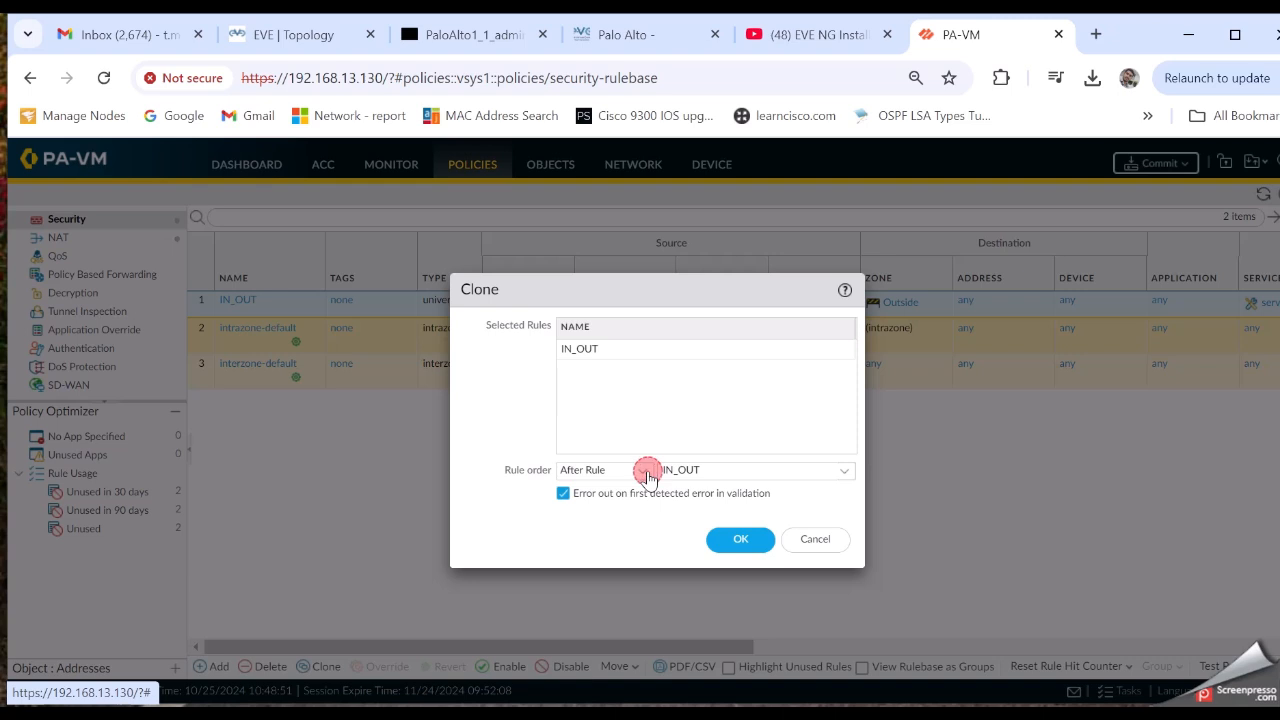
left_click(648, 476)
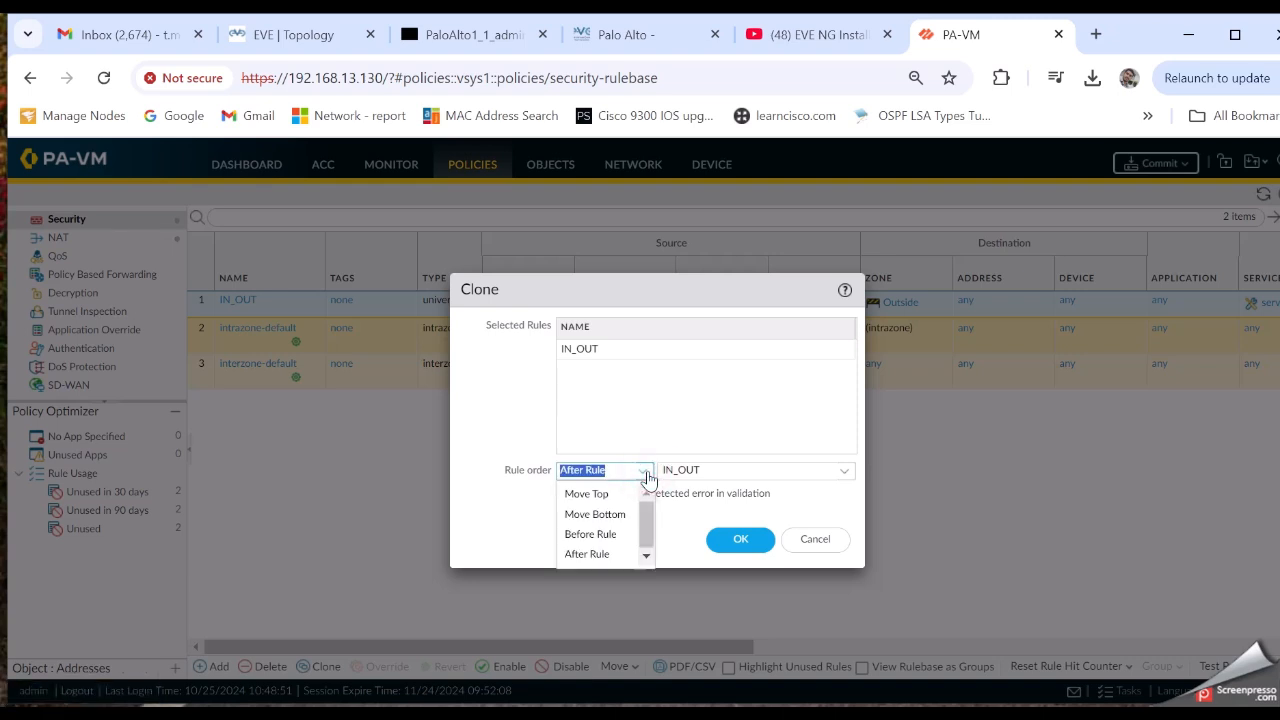
left_click(622, 554)
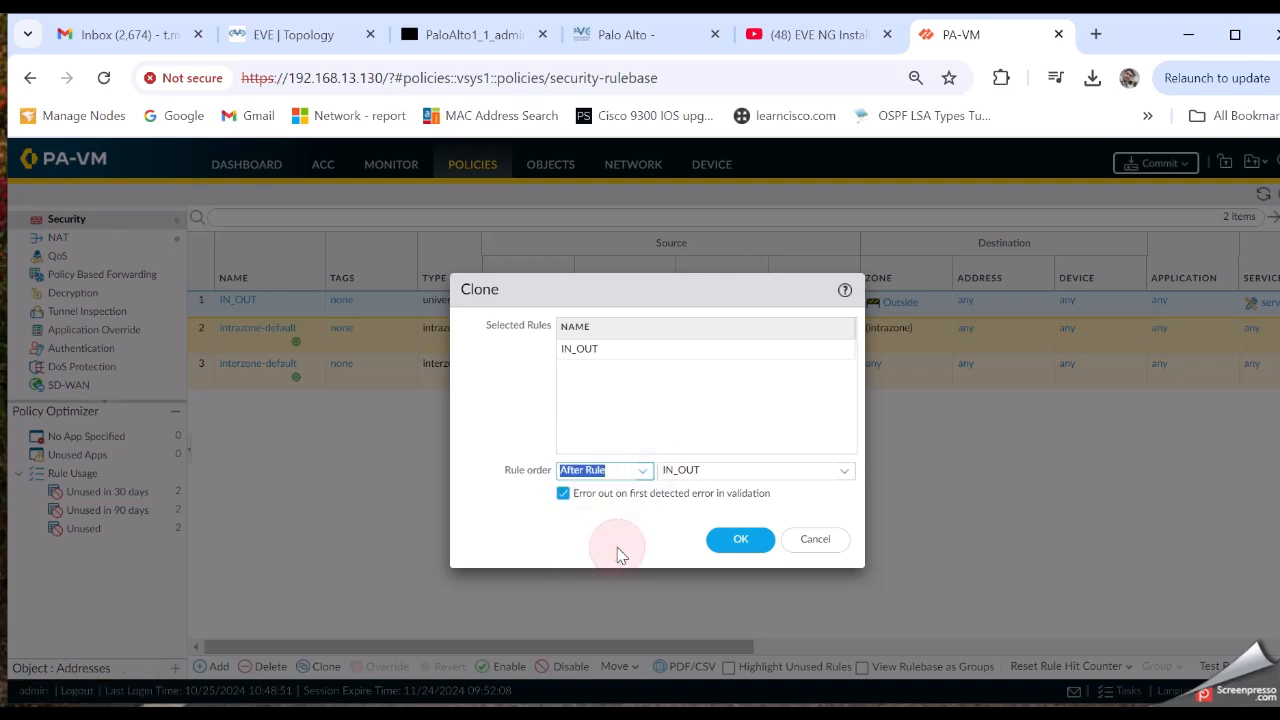
left_click(754, 543)
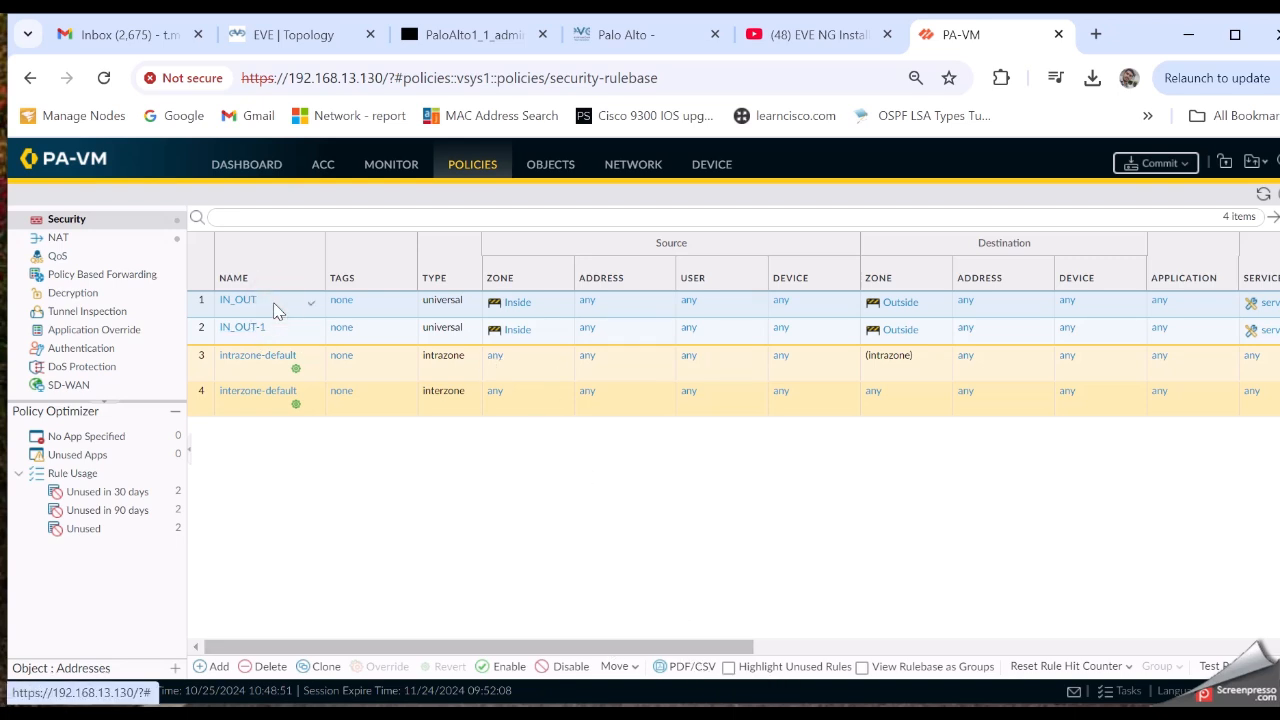
Disable the original IN_OUT rule and cancel the commit prompt without committing
left_click(571, 668)
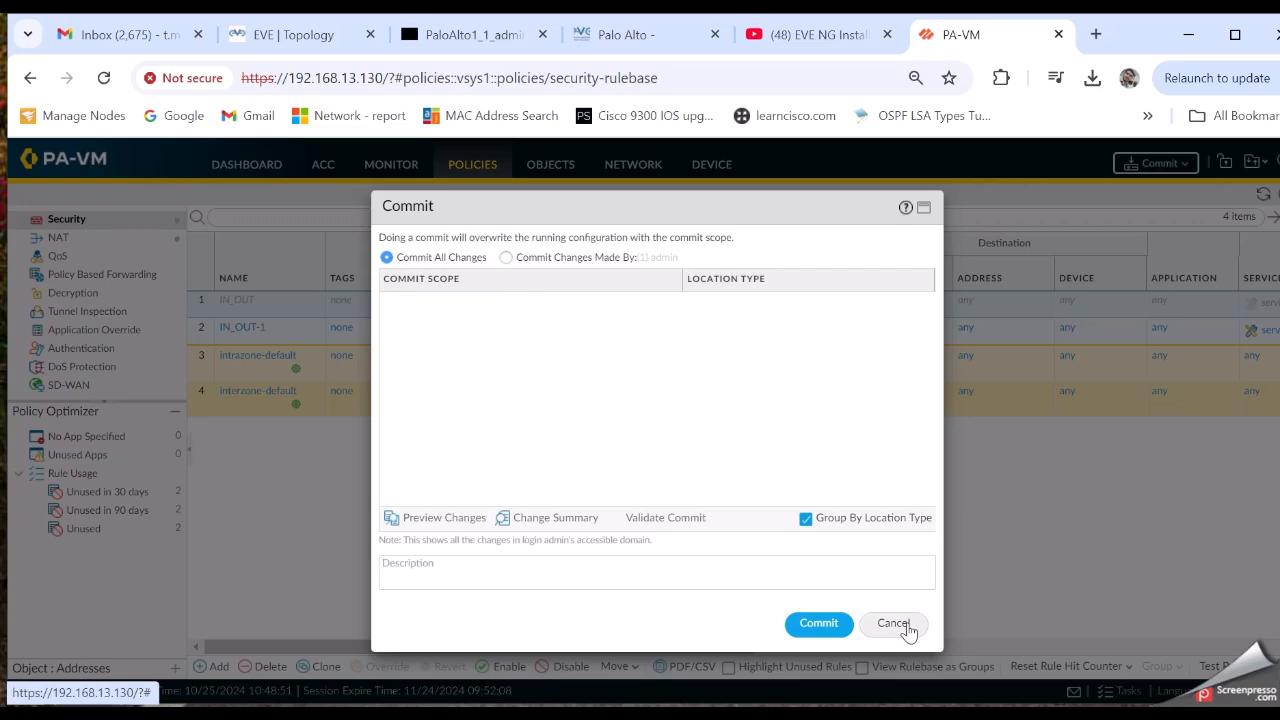
left_click(893, 623)
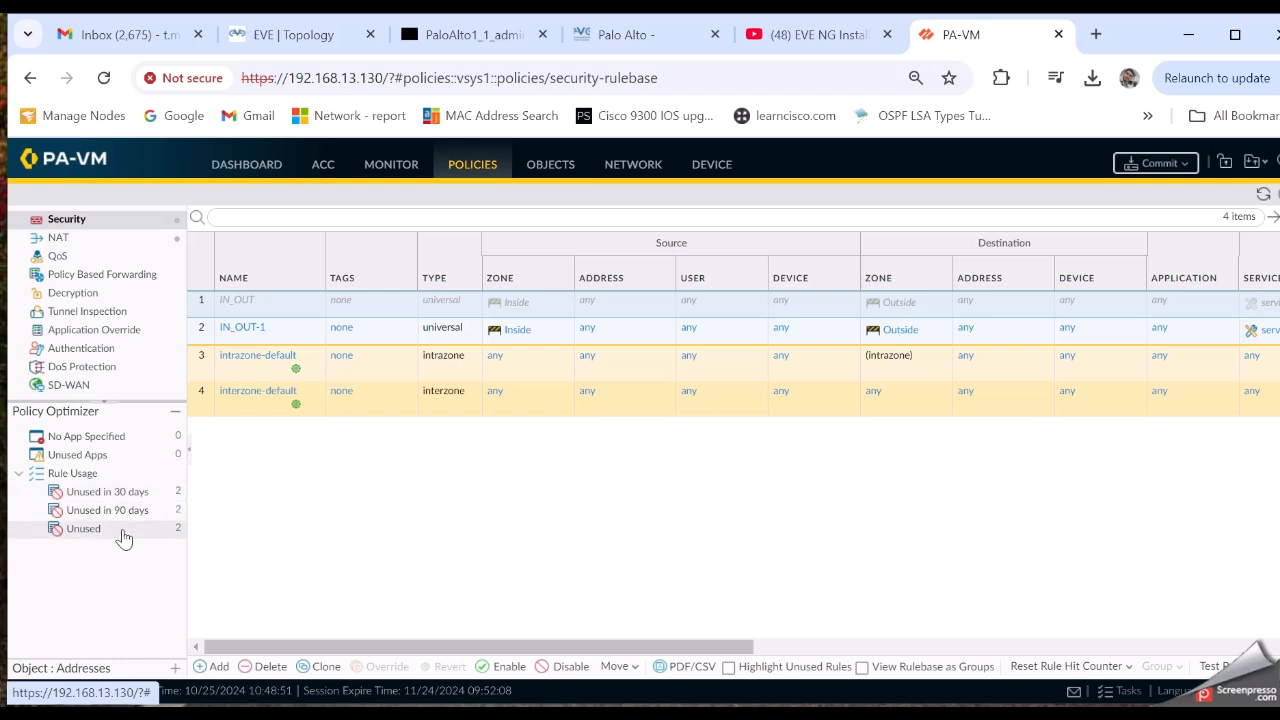
Check rules unused in 90 and 30 days, then show the empty NAT rulebase without committing
left_click(118, 512)
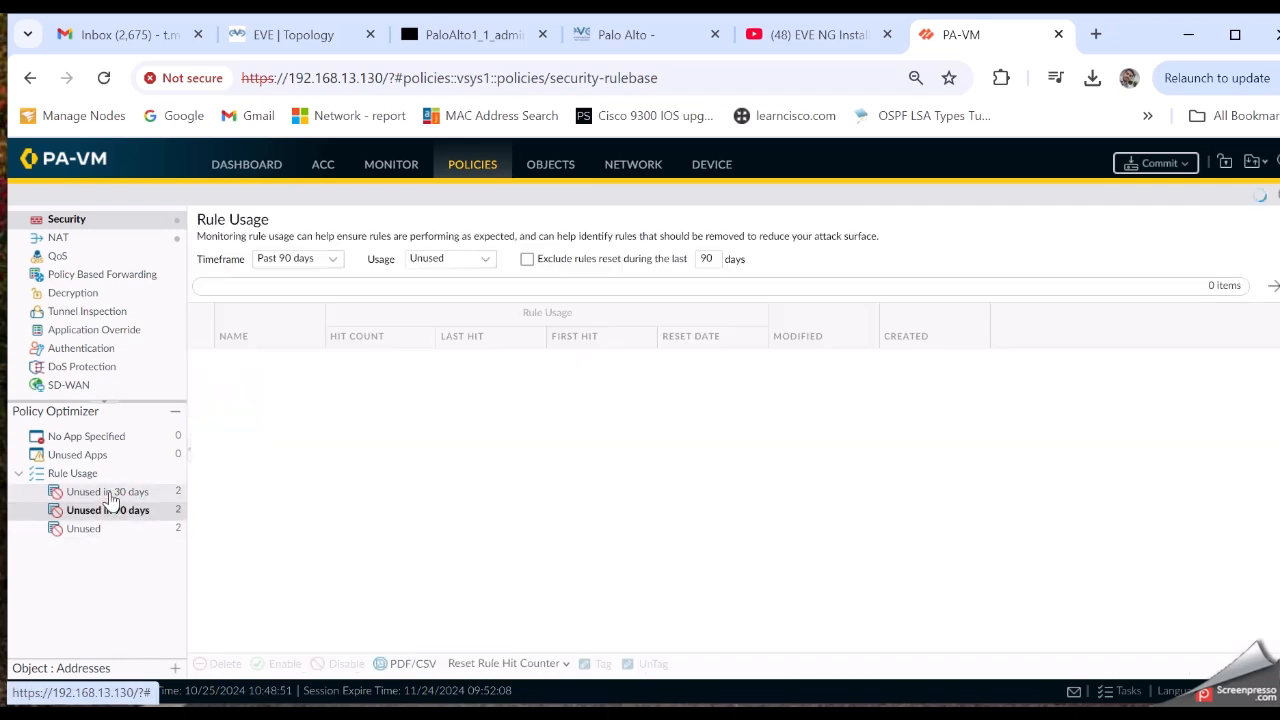
left_click(108, 492)
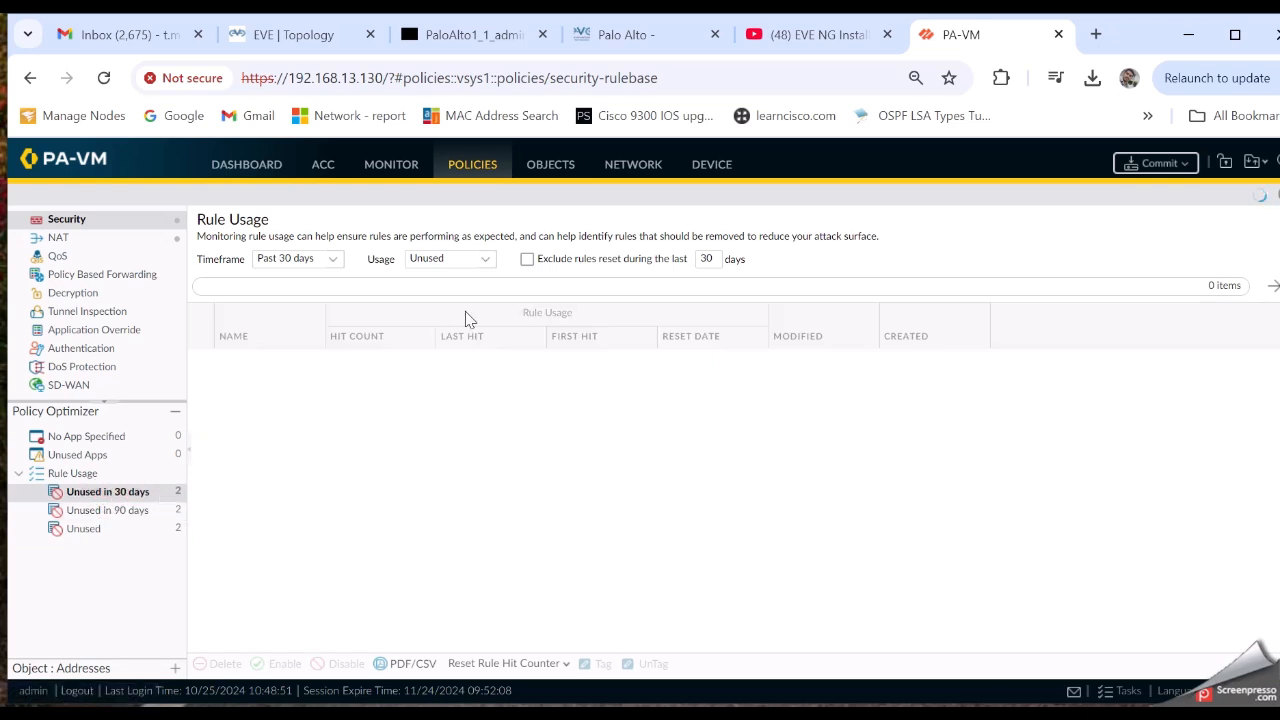
left_click(56, 240)
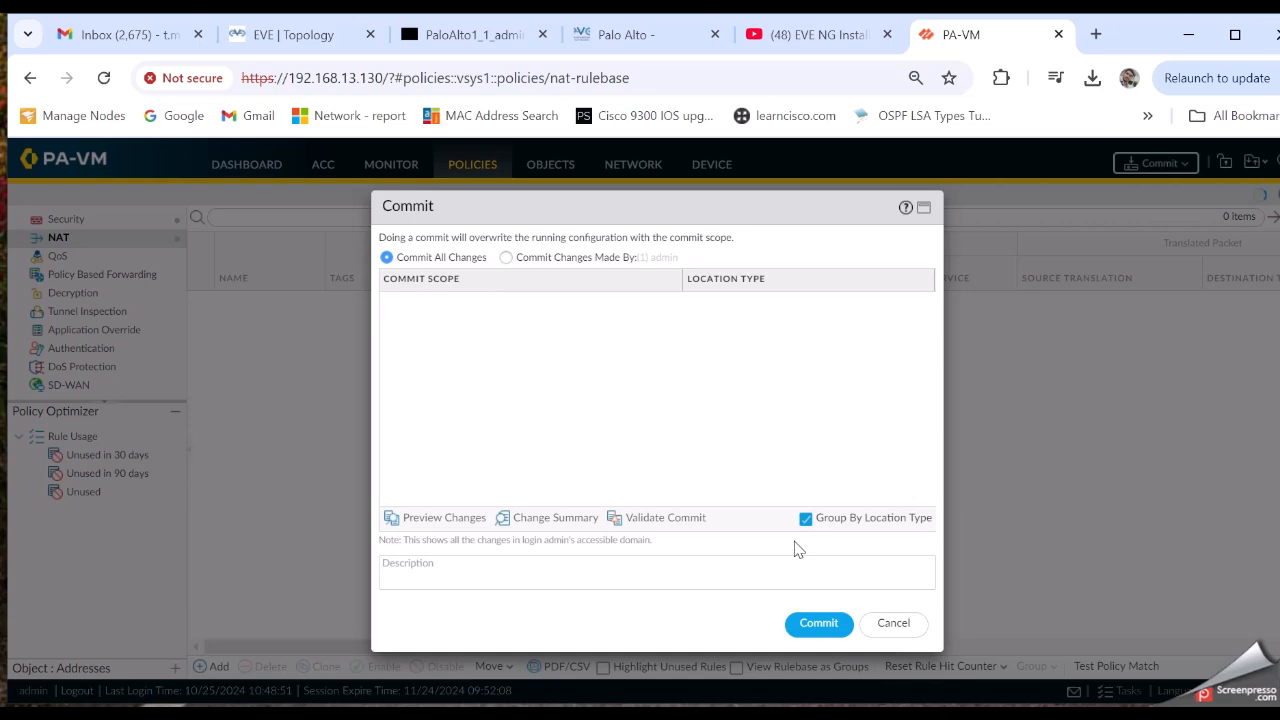
left_click(883, 629)
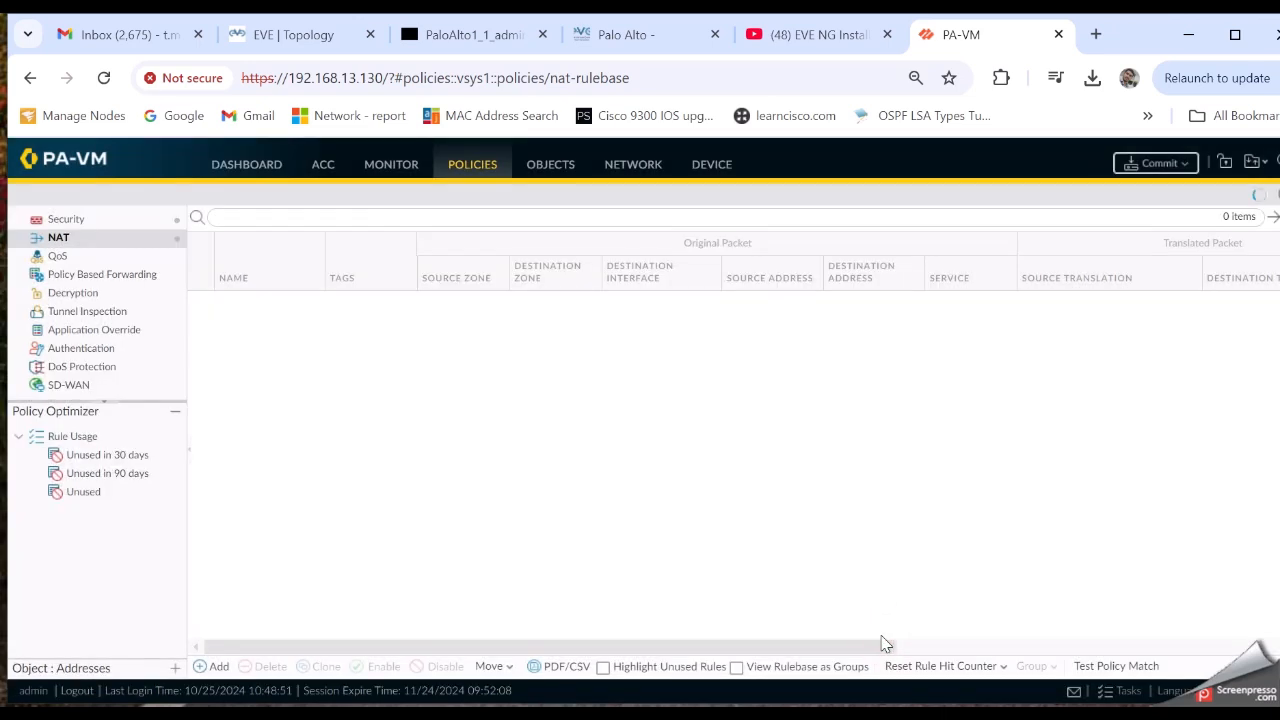
Add a new NAT rule named NATRULE with description NET
left_click(213, 667)
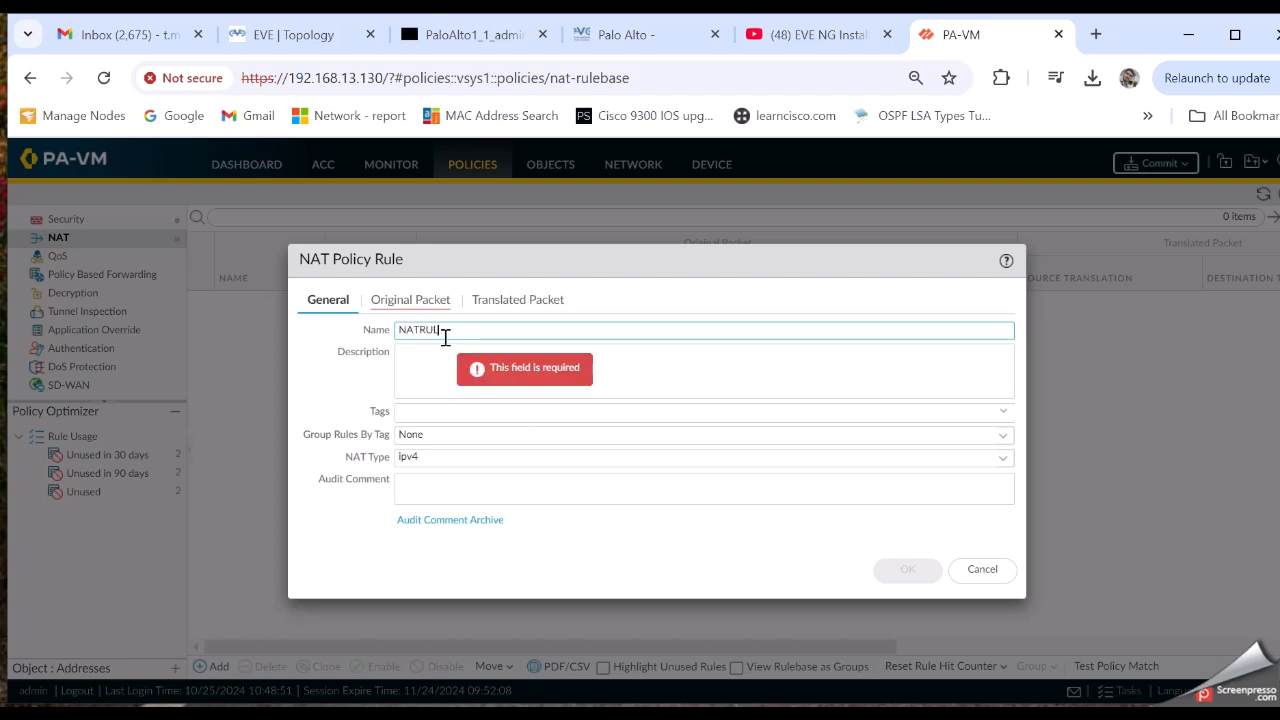
left_click(440, 378)
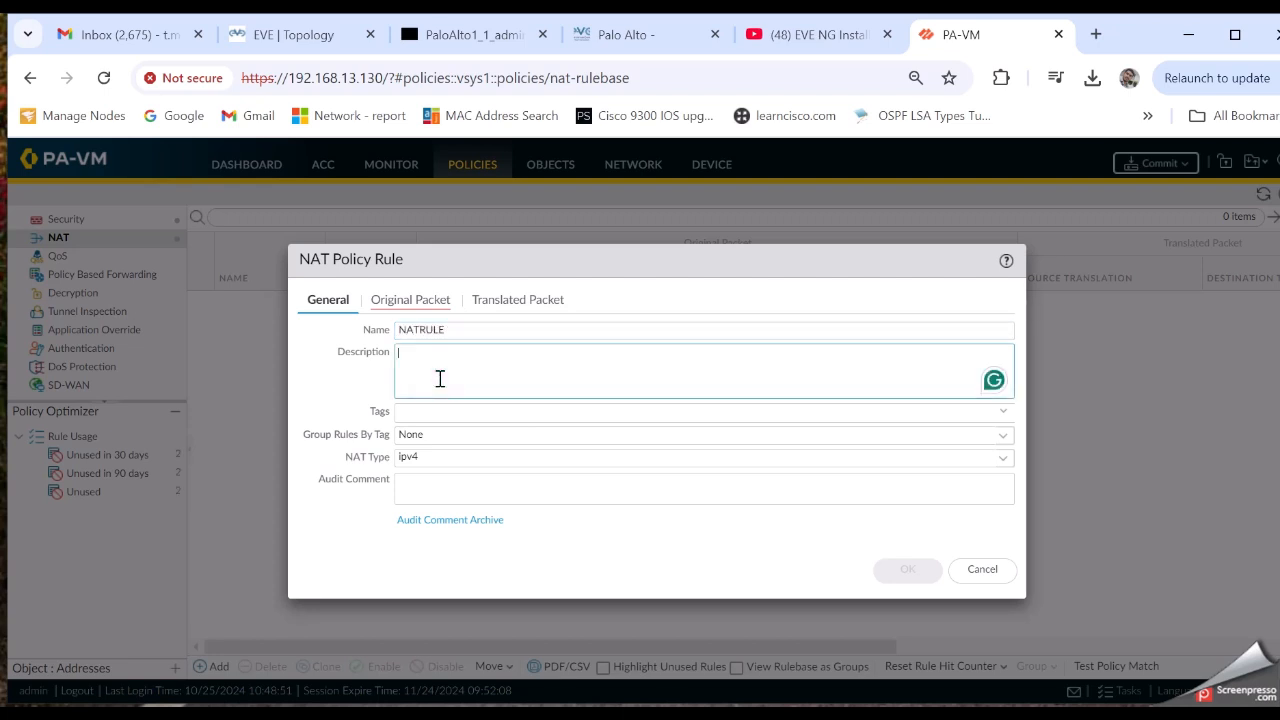
type("NETRULE")
Set the original packet to match Any source zone and the Outside destination zone
left_click(404, 305)
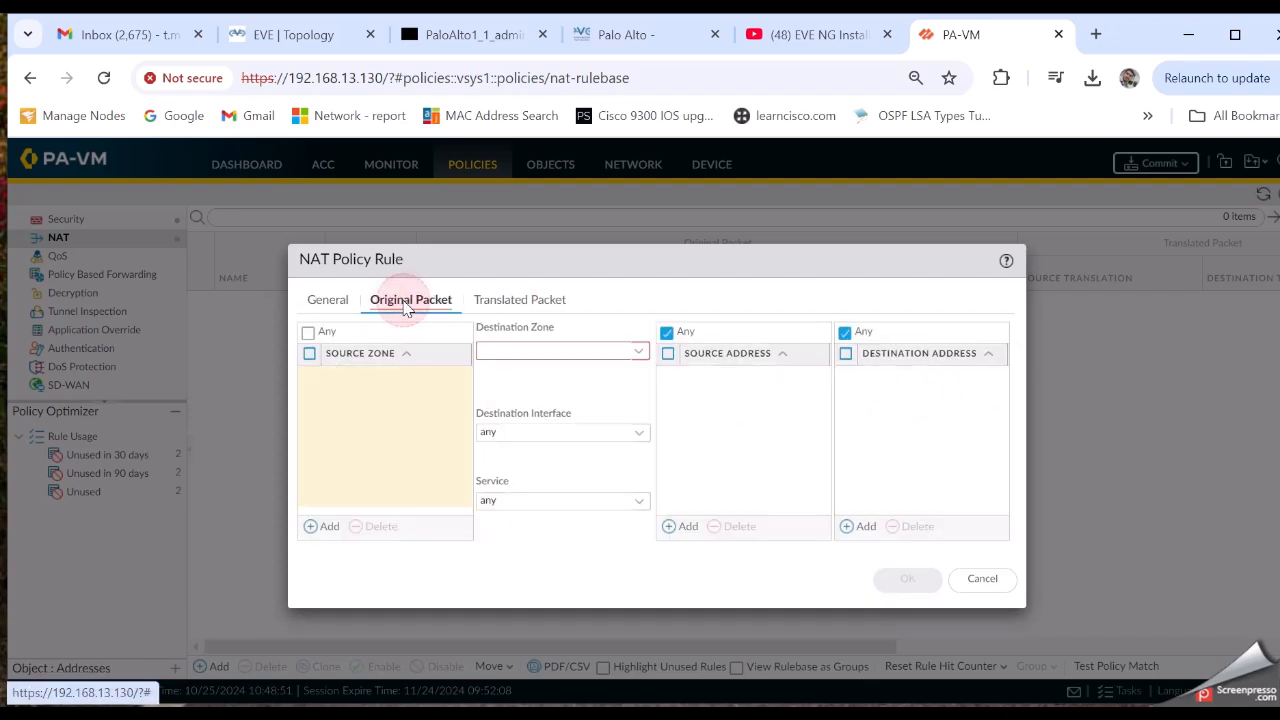
left_click(316, 530)
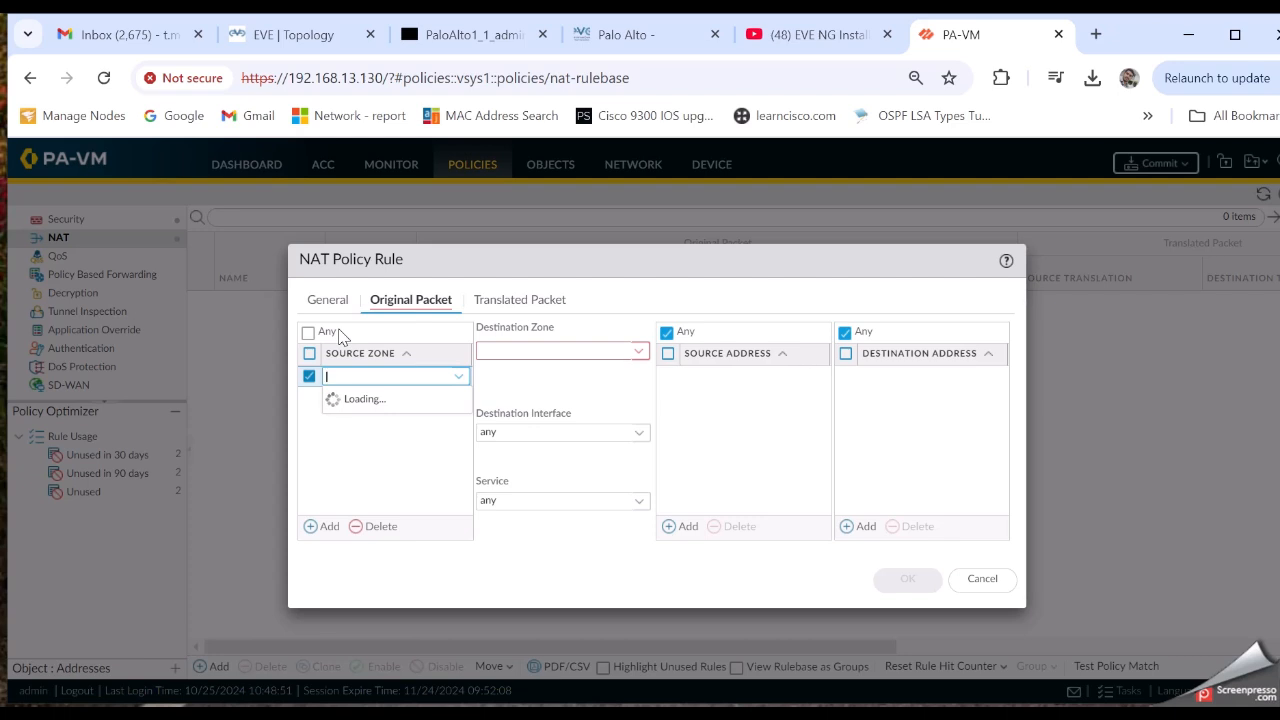
left_click(325, 530)
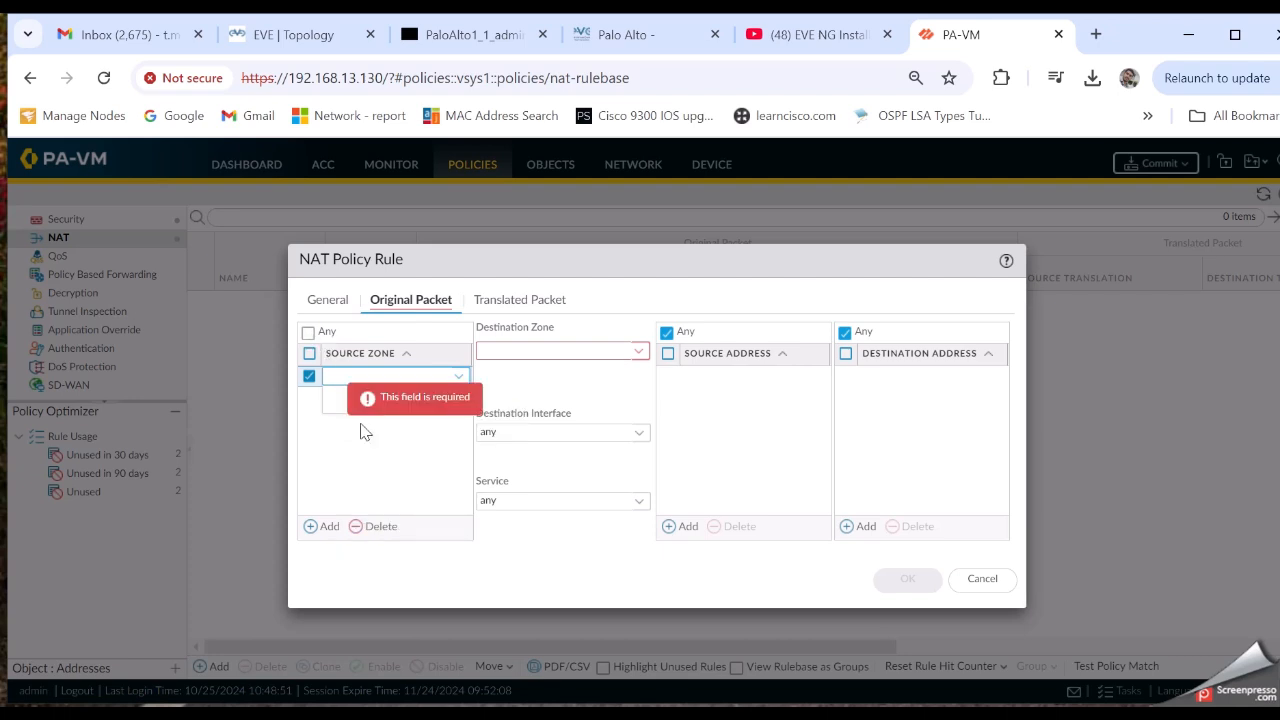
left_click(308, 332)
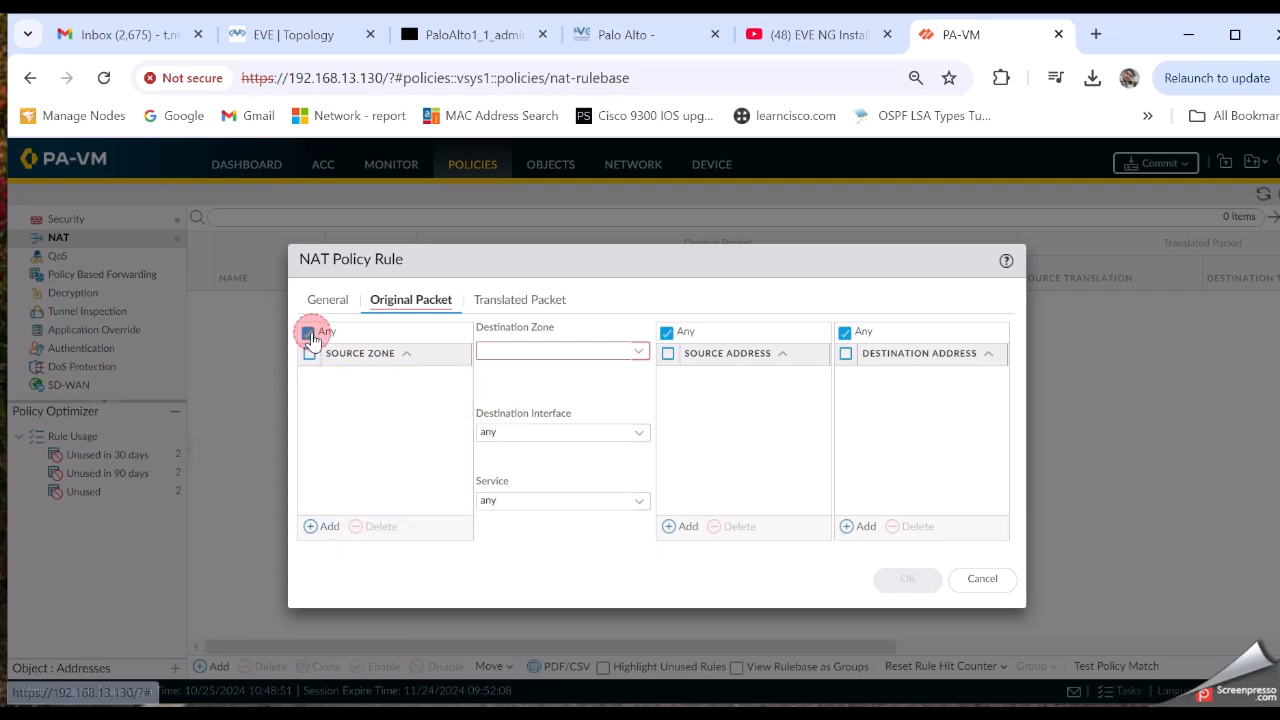
left_click(639, 353)
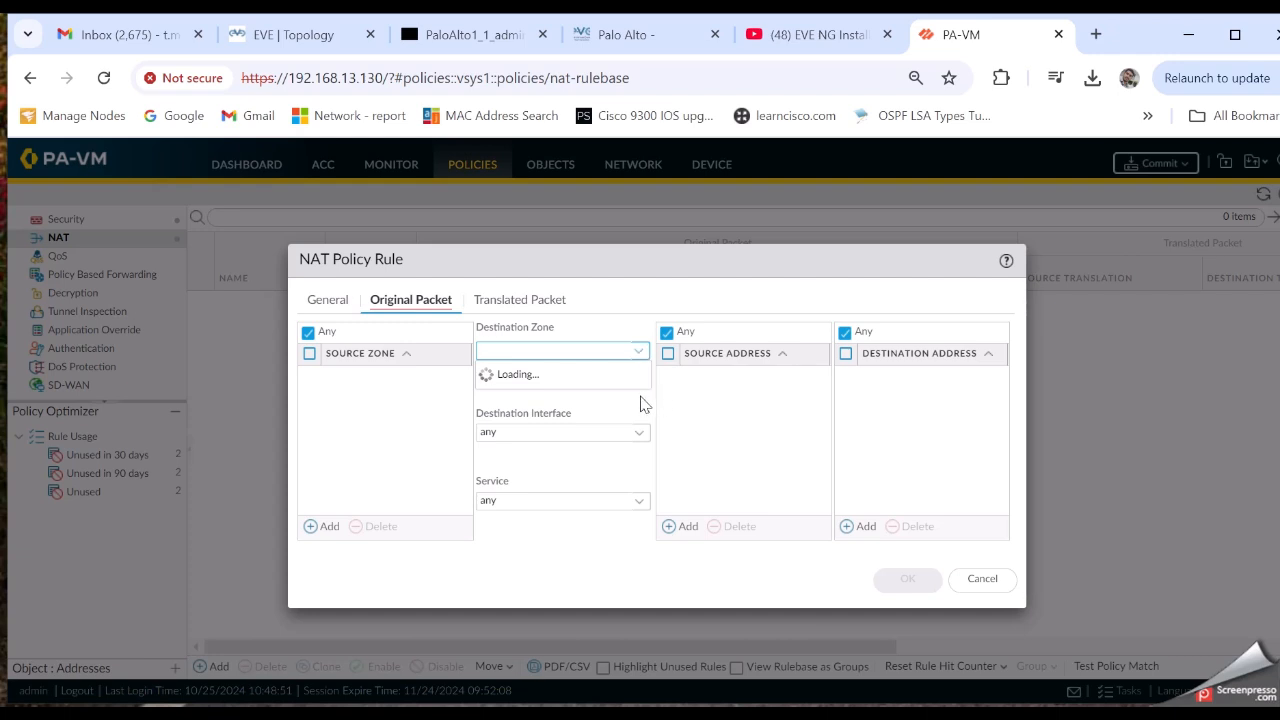
left_click(641, 404)
left_click(637, 354)
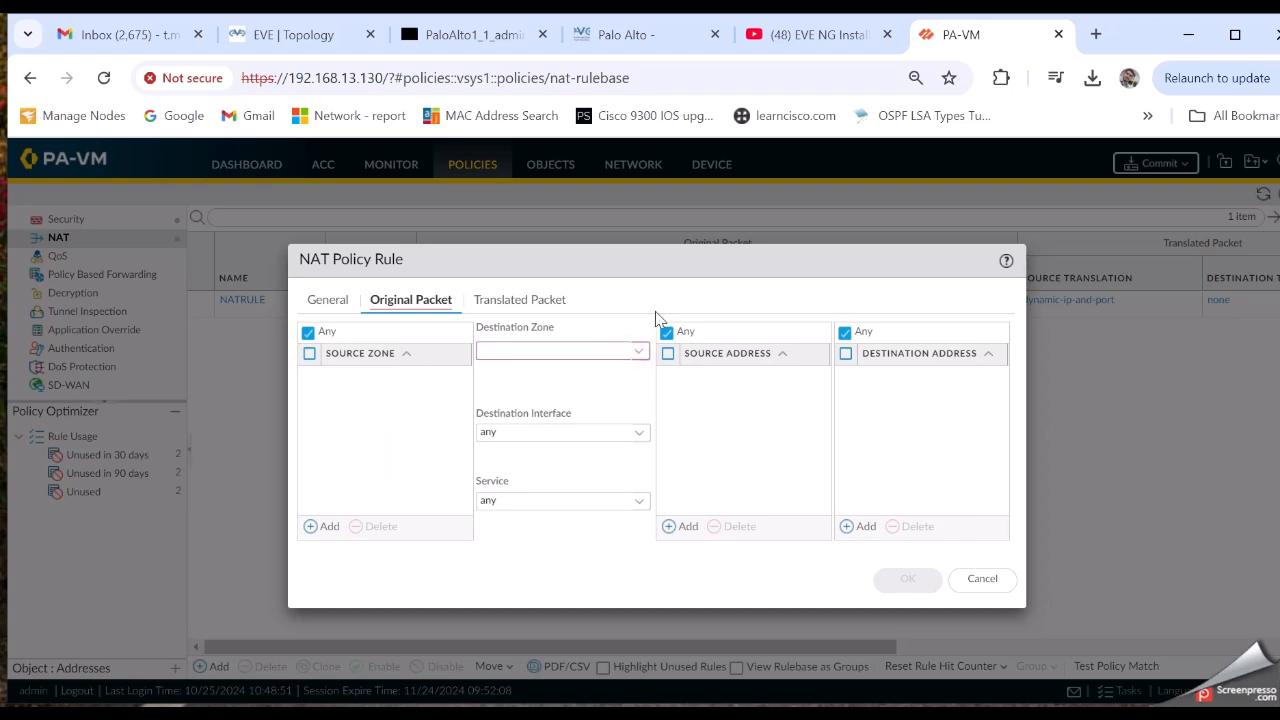
left_click(640, 351)
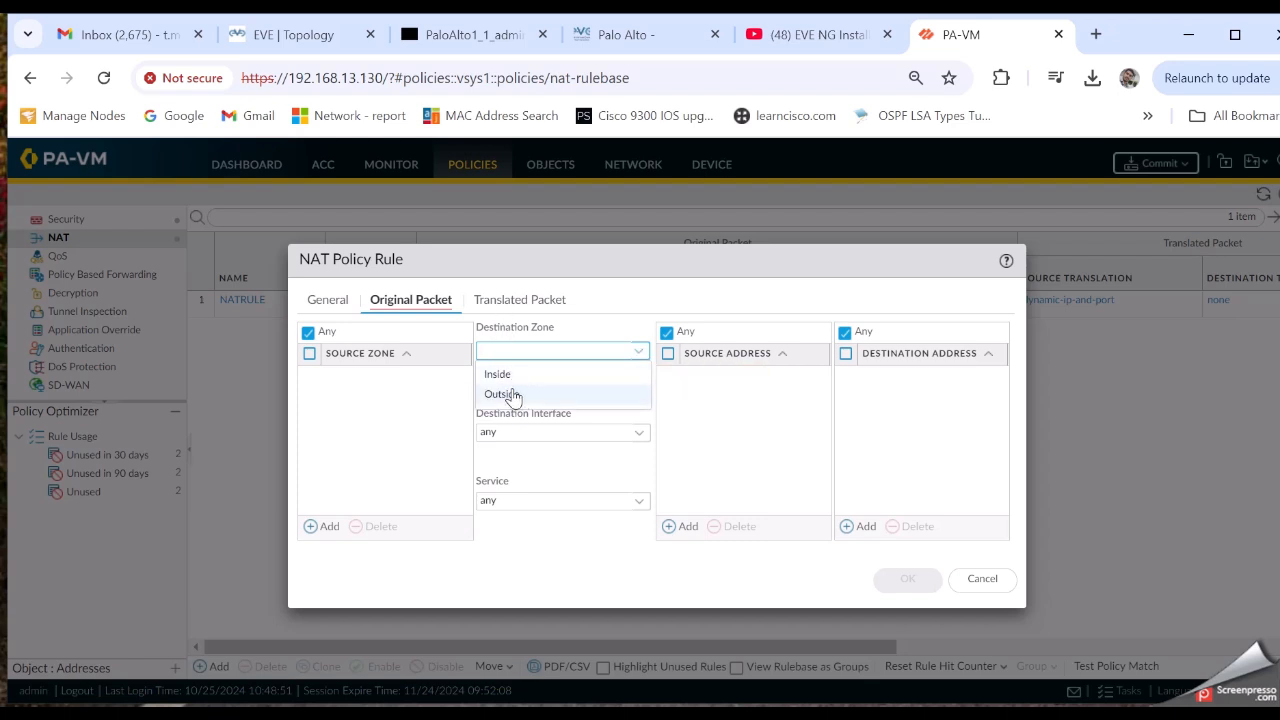
left_click(505, 394)
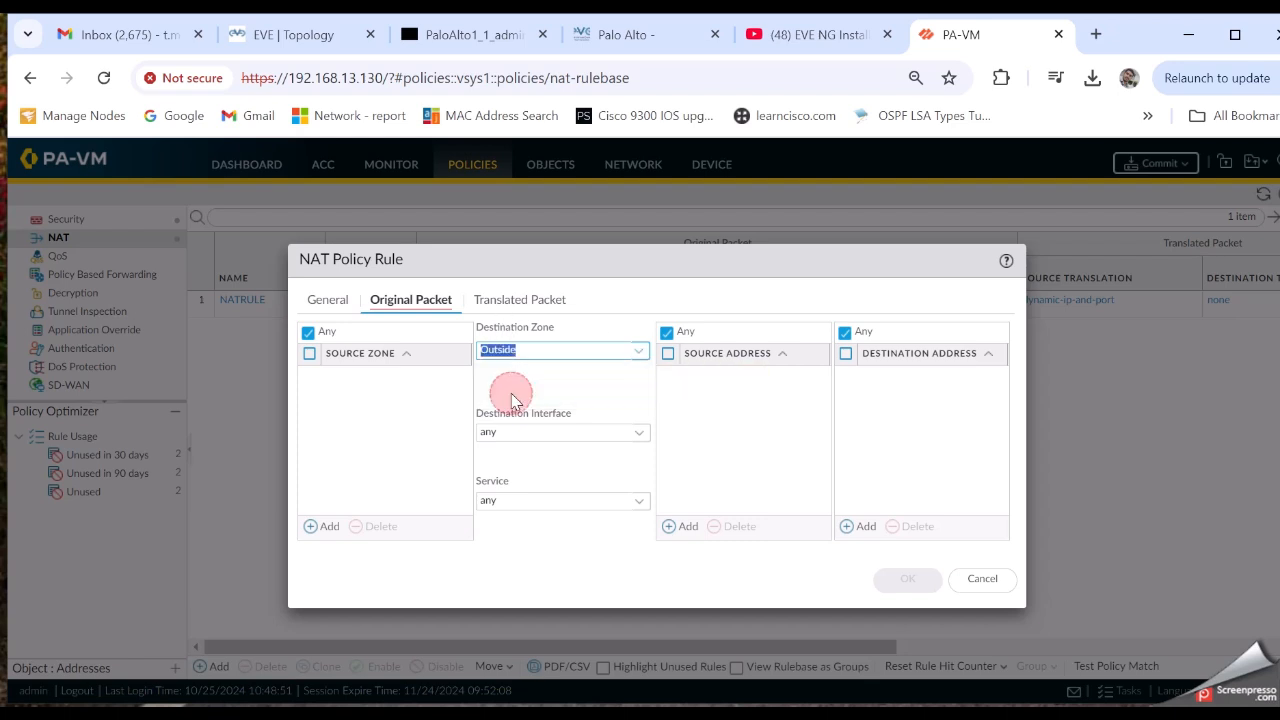
Set source translation to Dynamic IP And Port and try saving the NAT rule
left_click(522, 299)
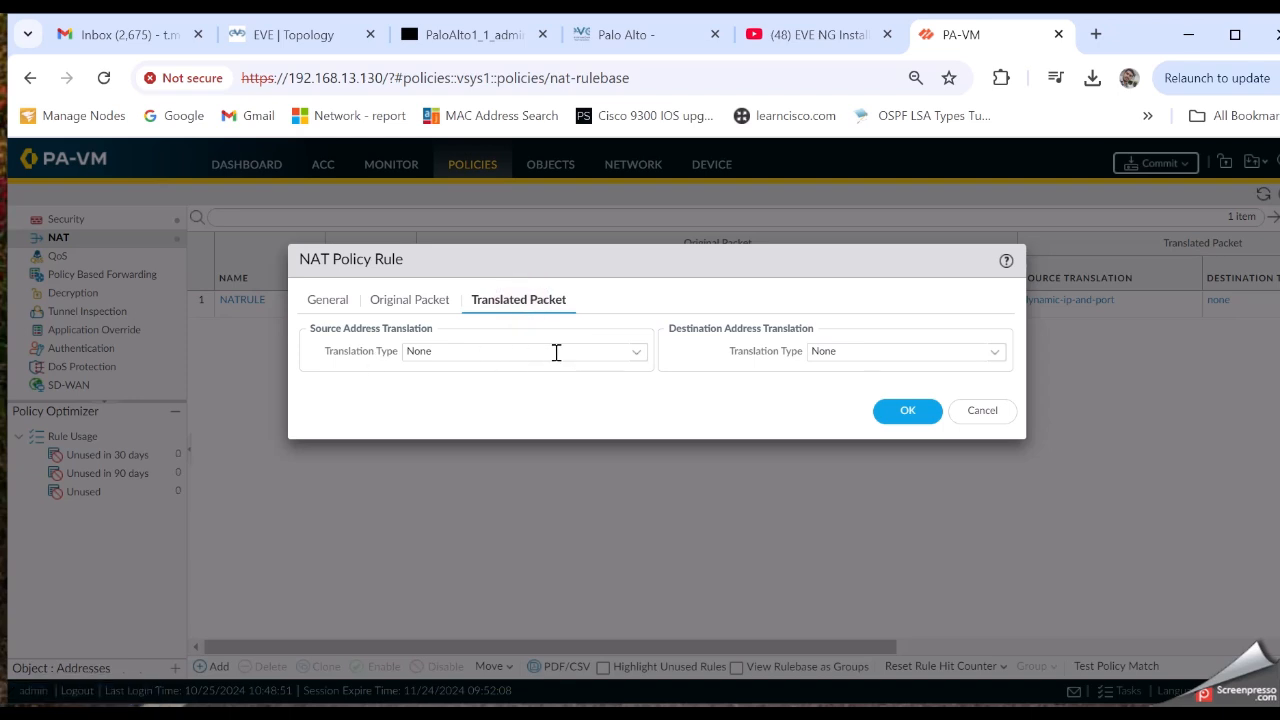
left_click(636, 352)
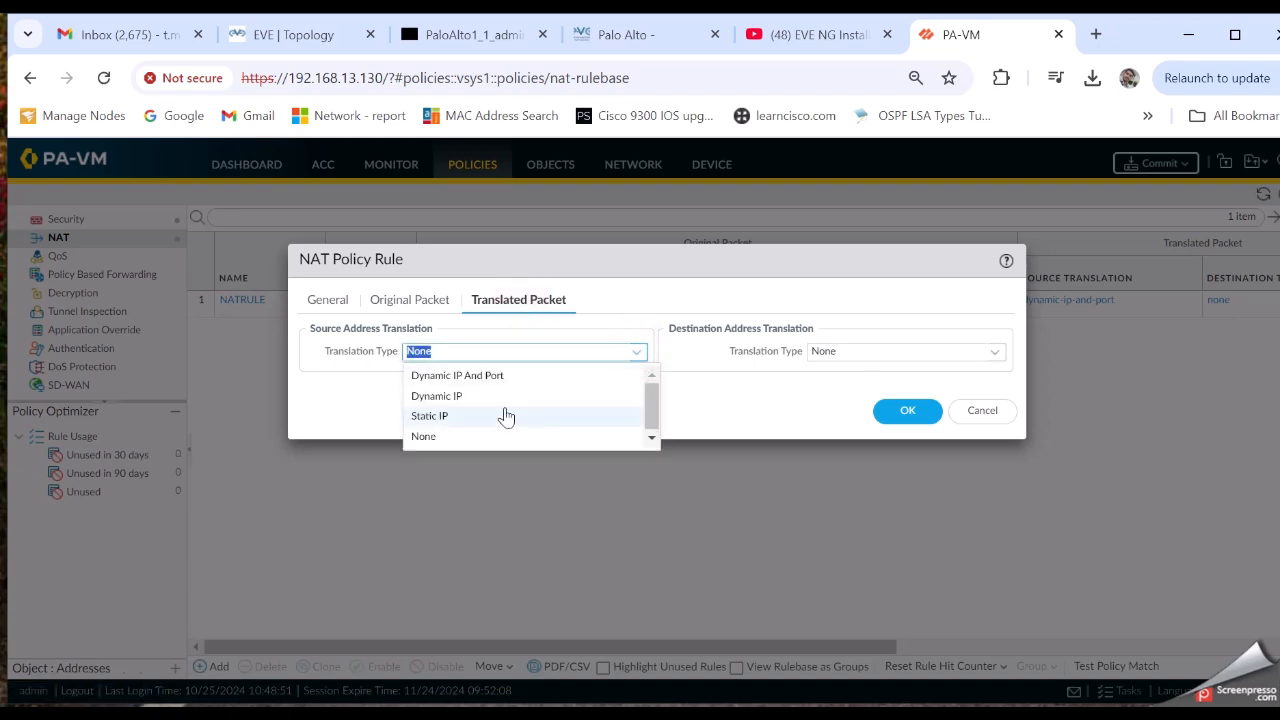
left_click(481, 375)
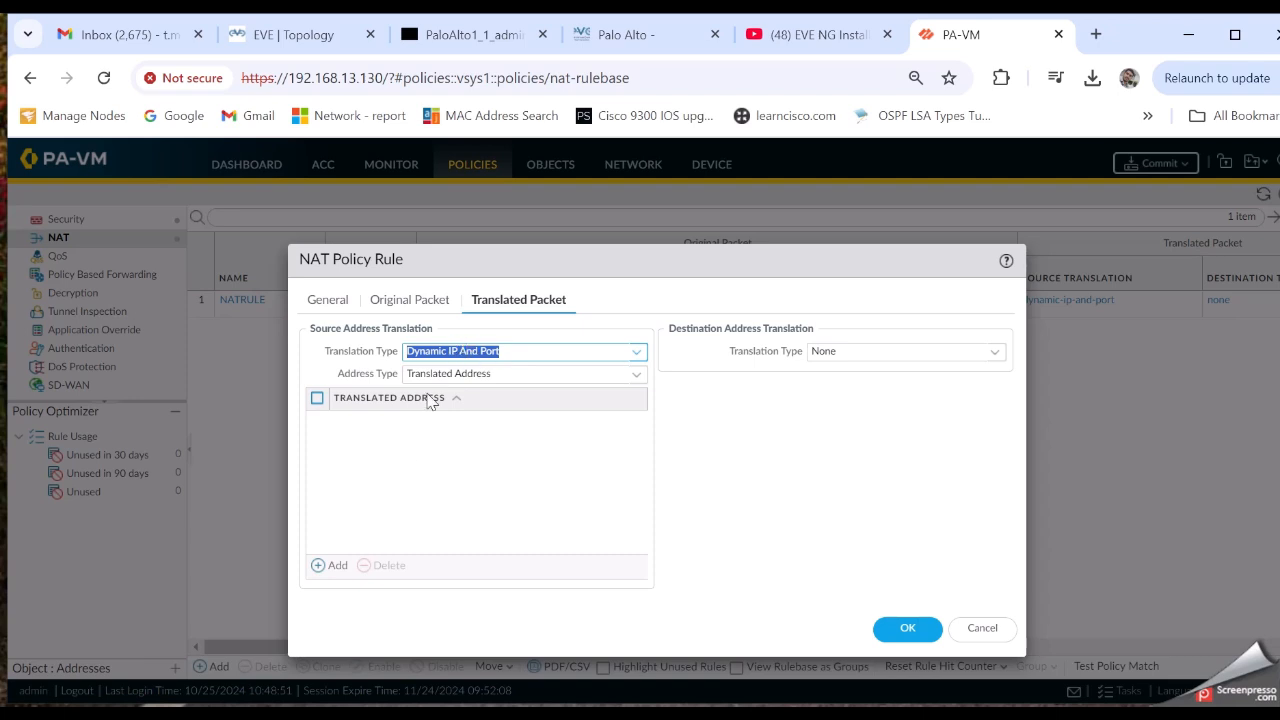
left_click(530, 355)
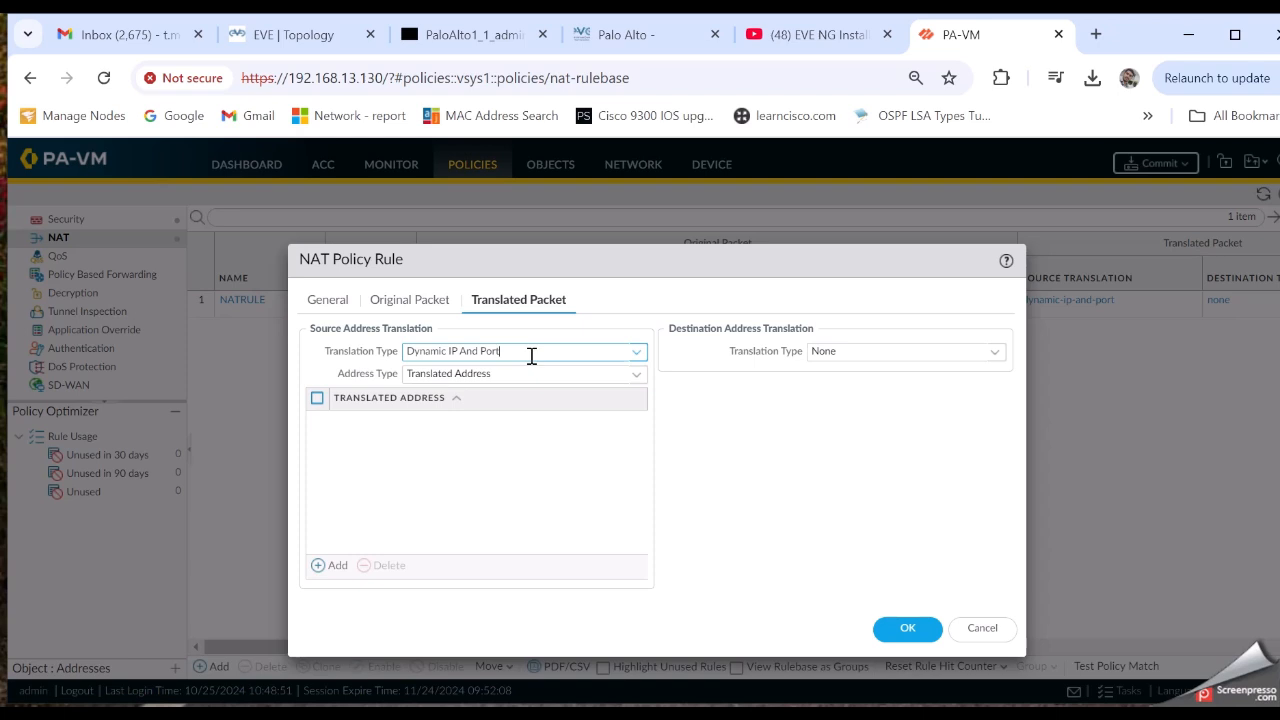
left_click(915, 628)
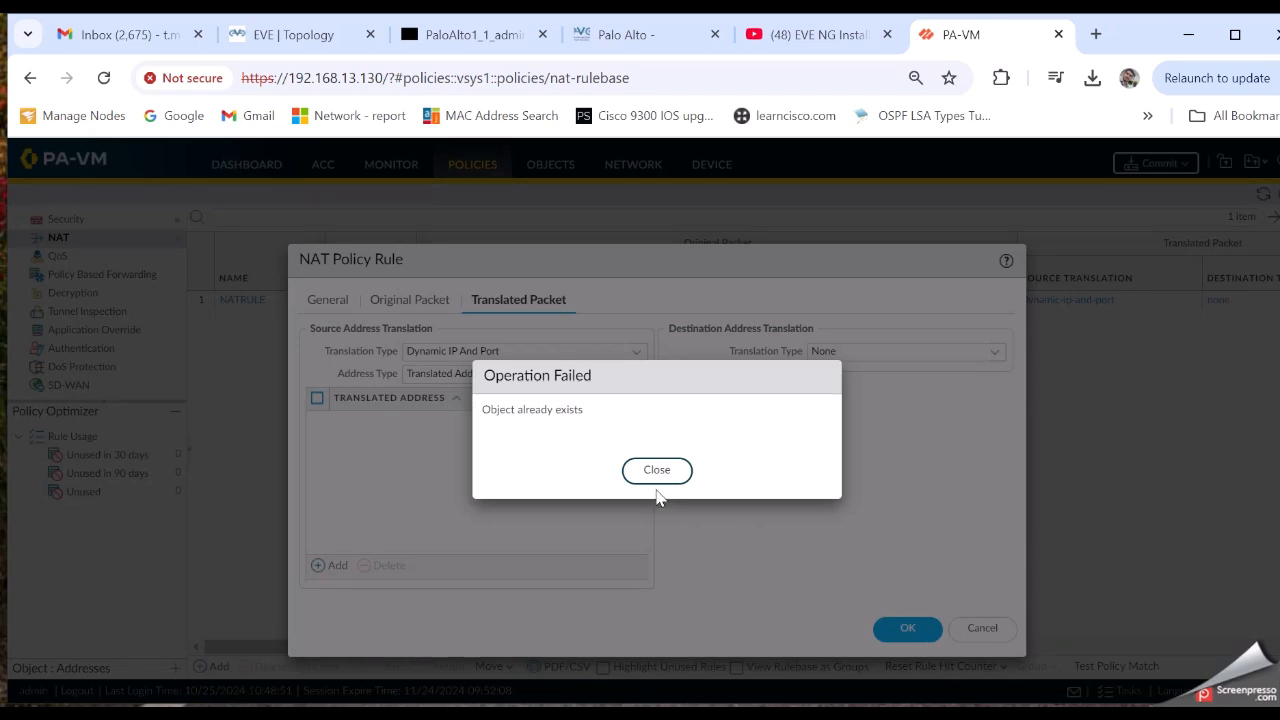
Keep Translated Address, retry the save, then dismiss the 'Object already exists' error and cancel
left_click(653, 476)
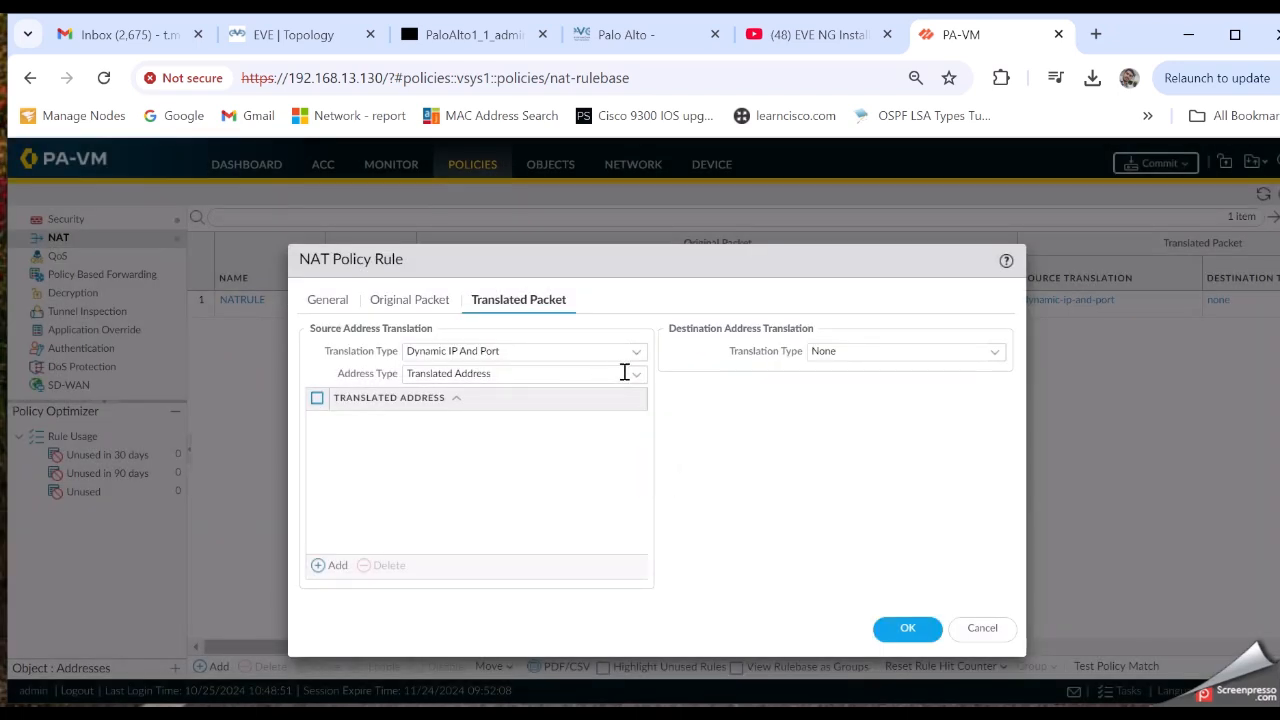
left_click(636, 377)
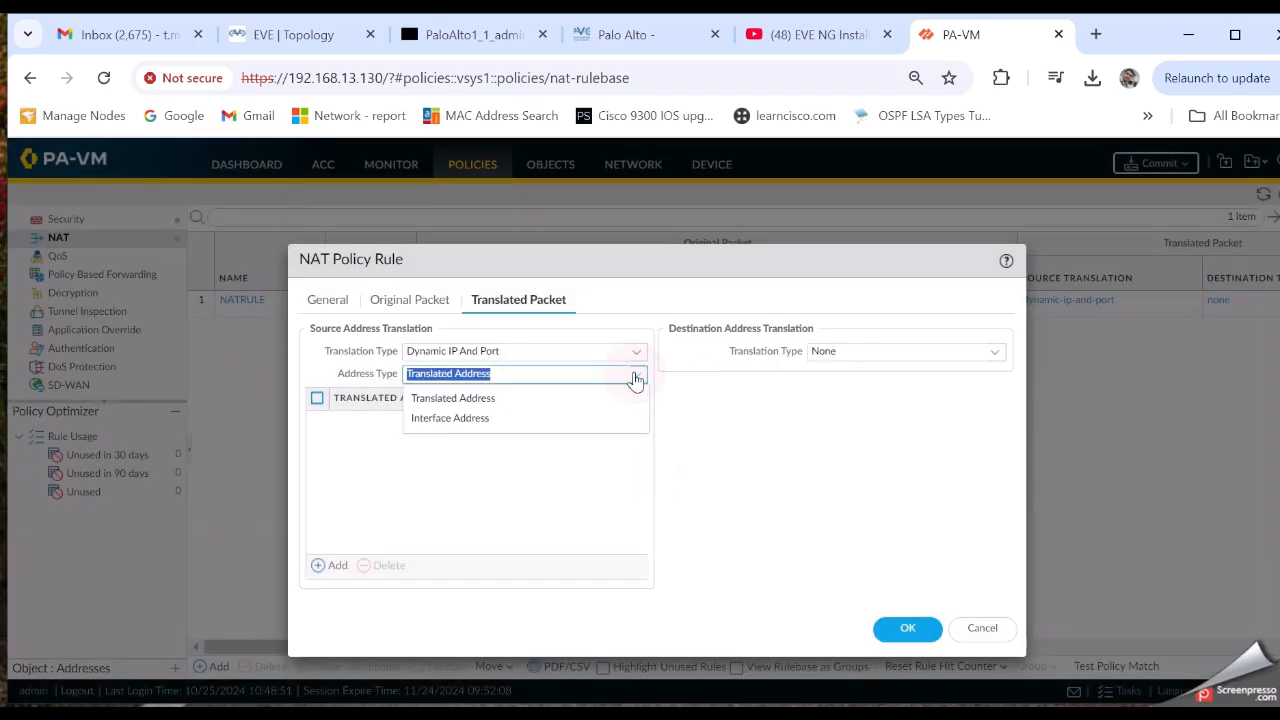
left_click(541, 402)
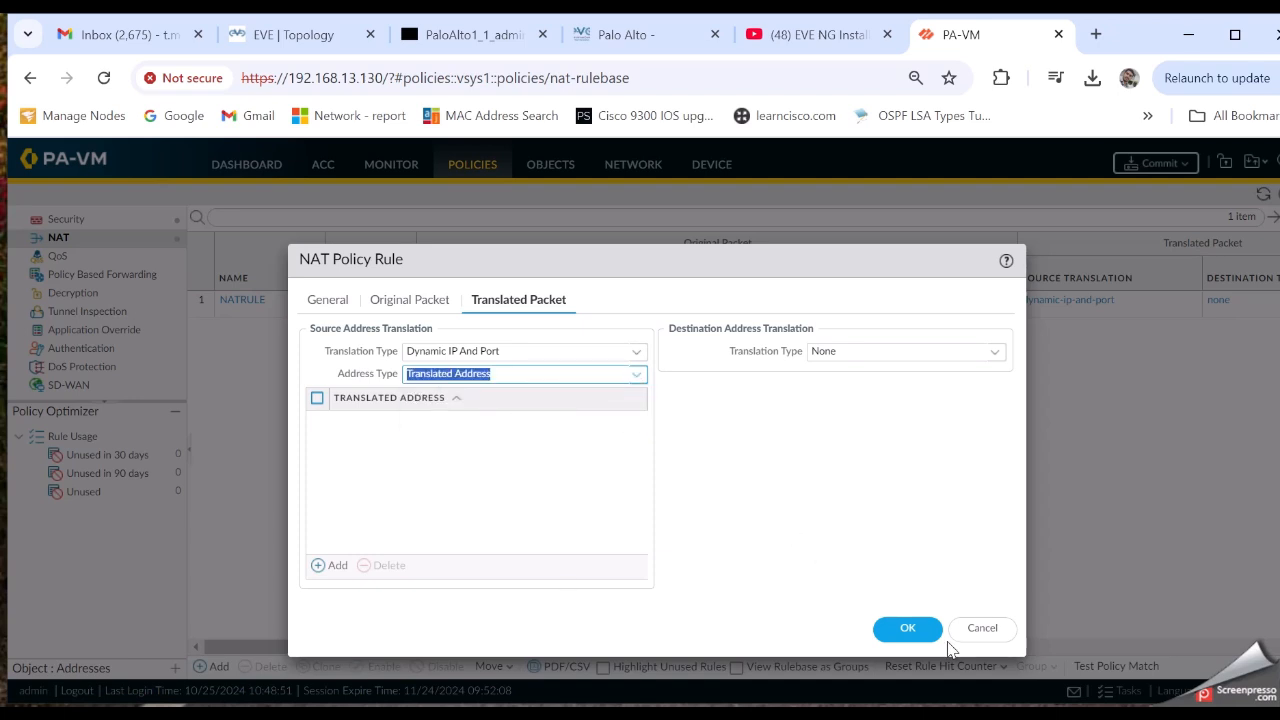
left_click(908, 627)
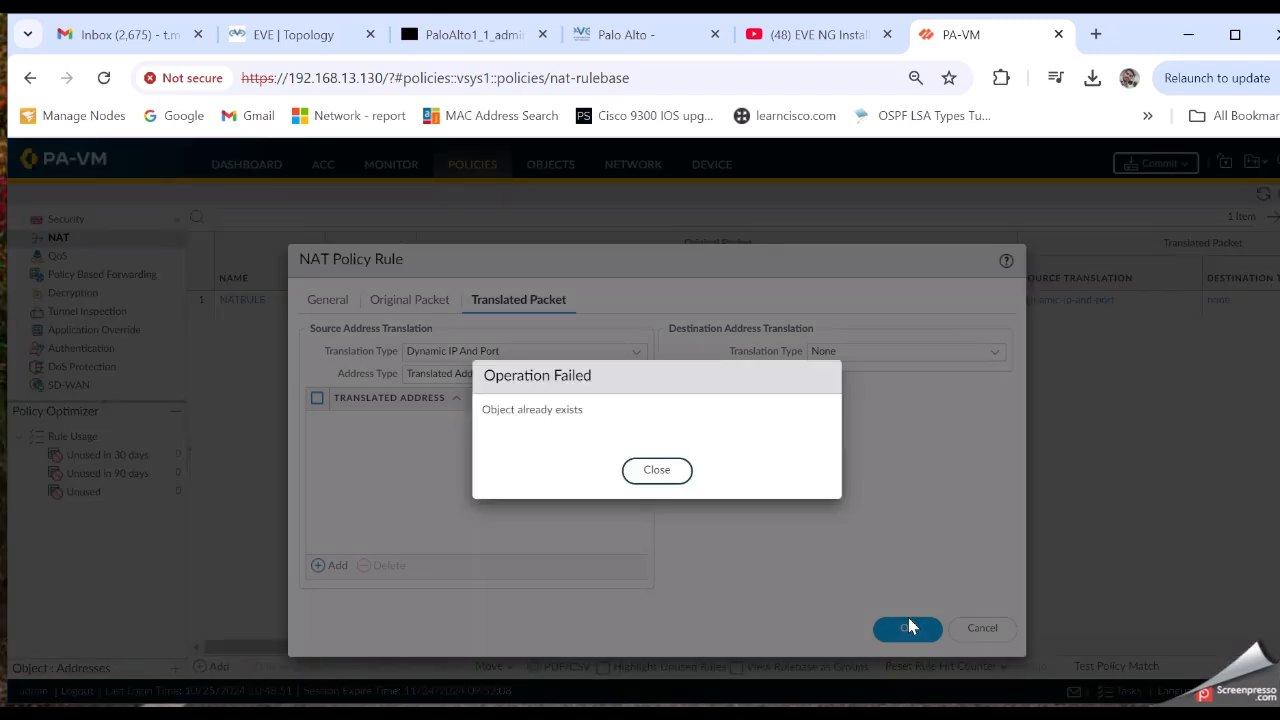
left_click(643, 472)
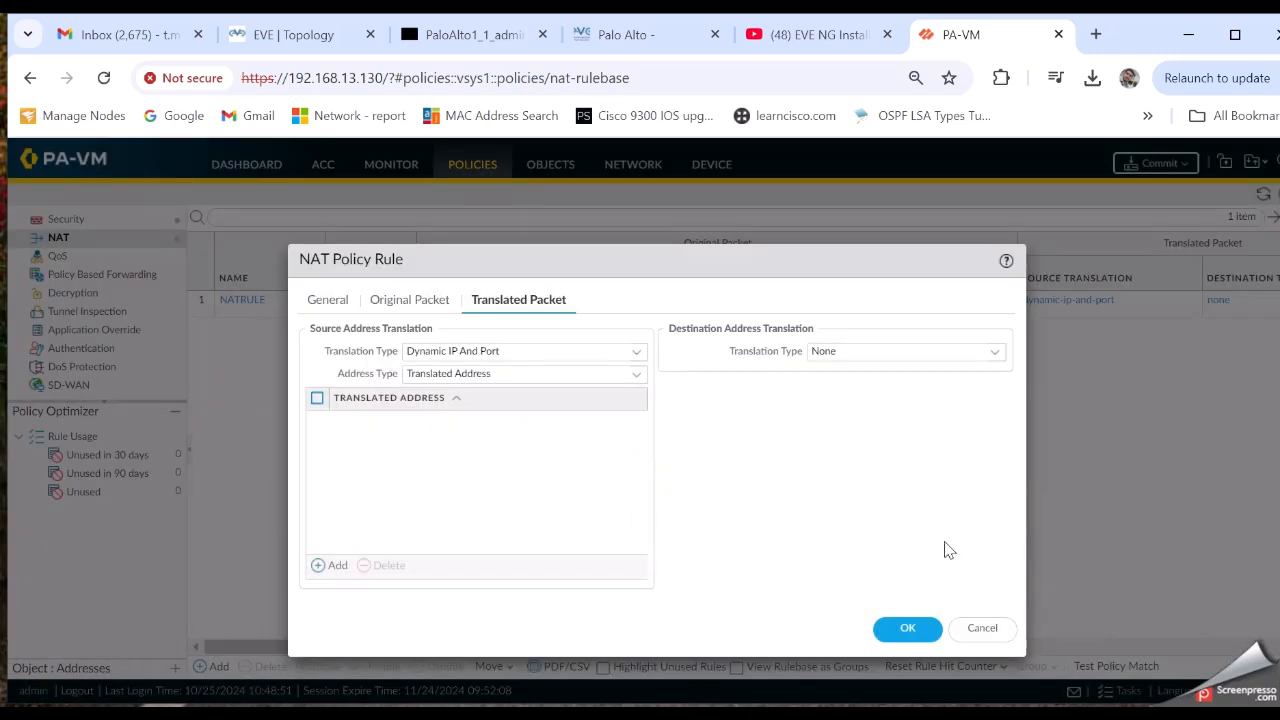
left_click(980, 628)
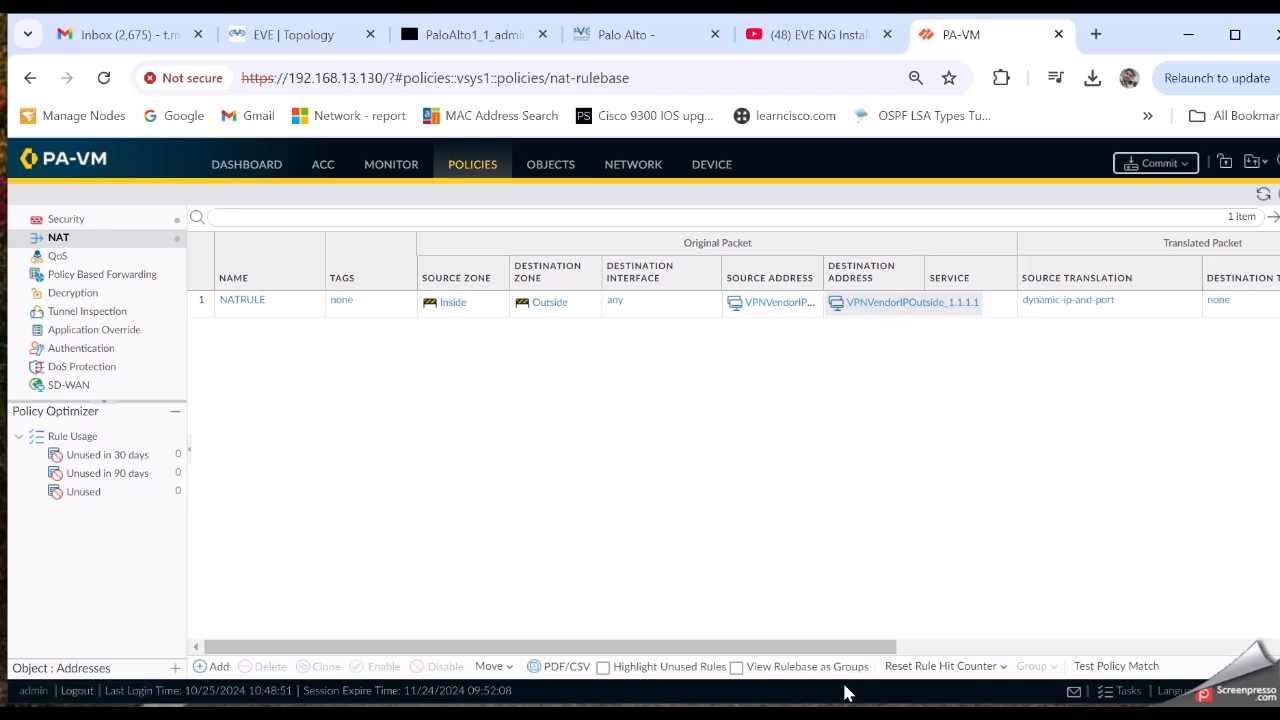
Show Objects > Addresses, listing only VPNVendorIPOutside_1.1.1.1, and start a new address object
left_click_drag(815, 642, 597, 642)
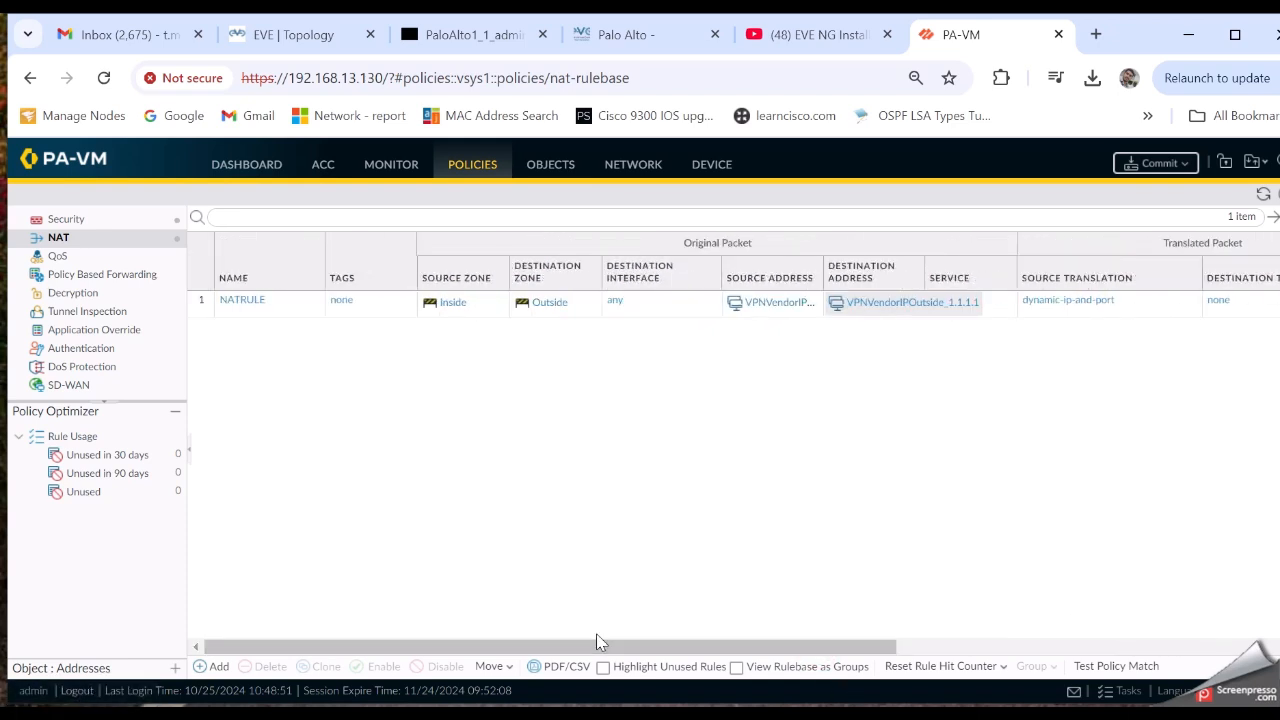
left_click(548, 167)
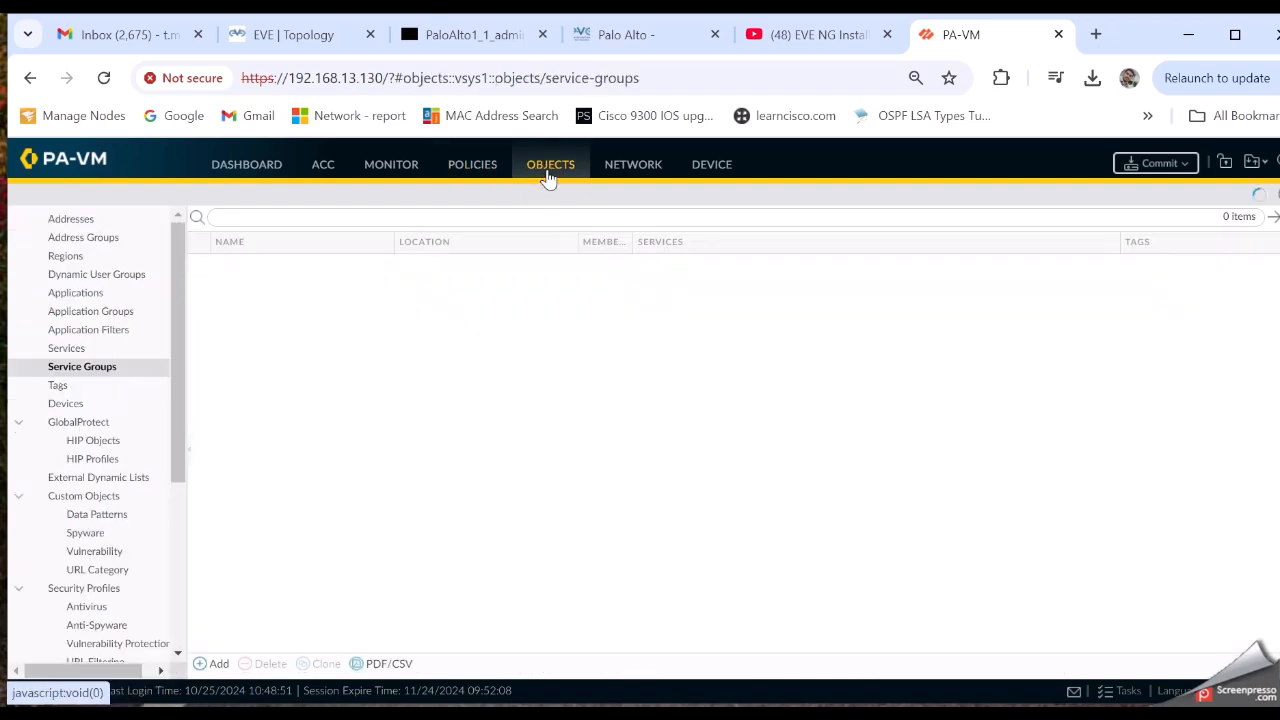
left_click(86, 224)
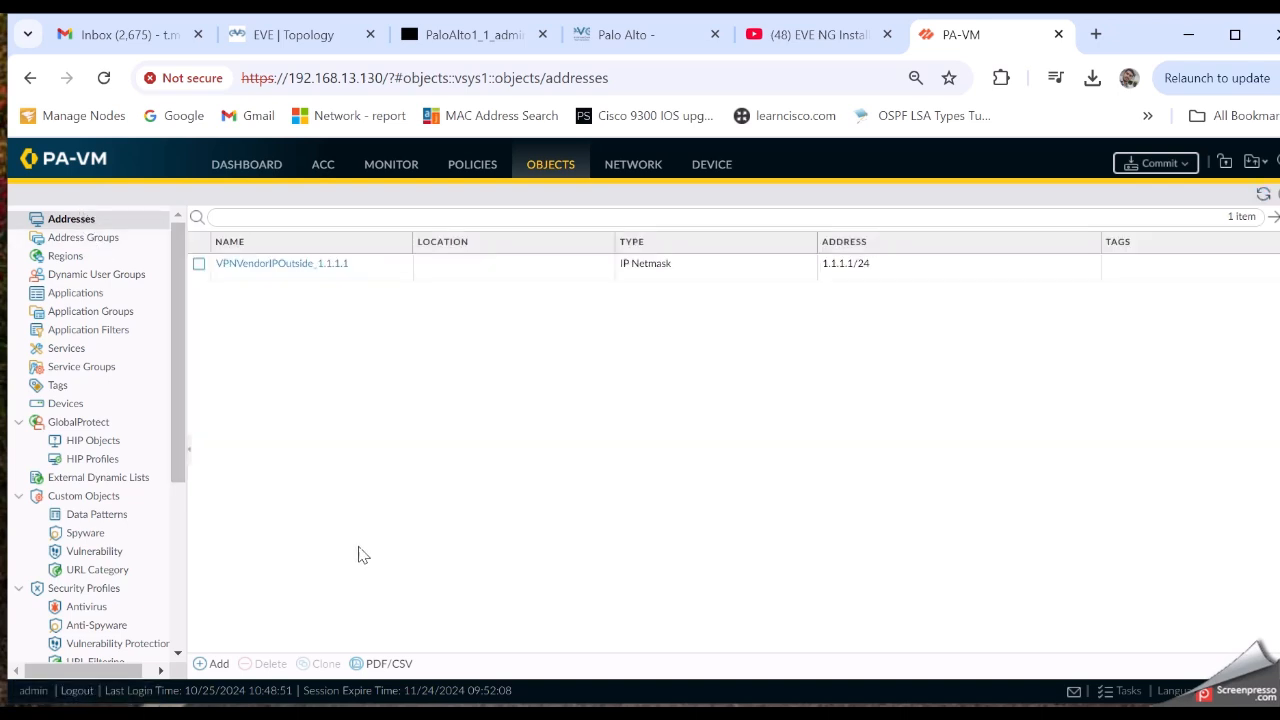
left_click(217, 664)
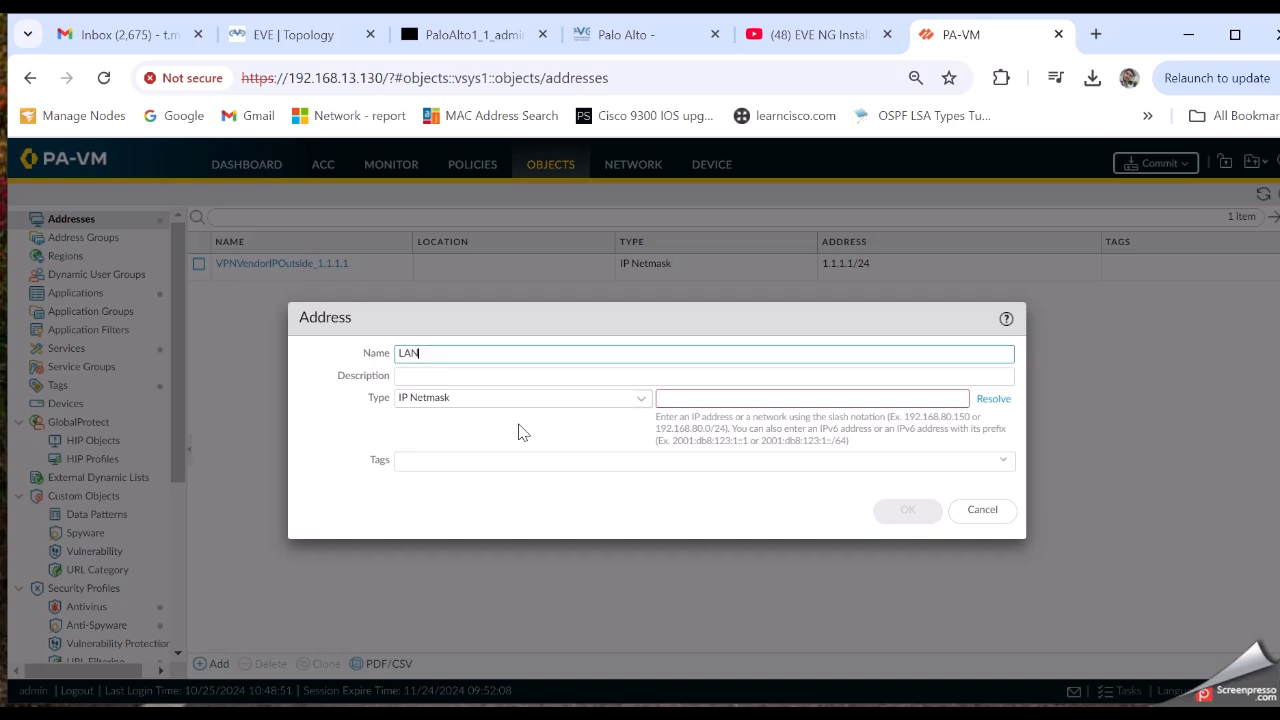
Create address object LAN_Marketing_192.168.1.0_24 as IP Netmask 192.168.1.0/24
key("BackSpace")
left_click_drag(548, 353, 400, 353)
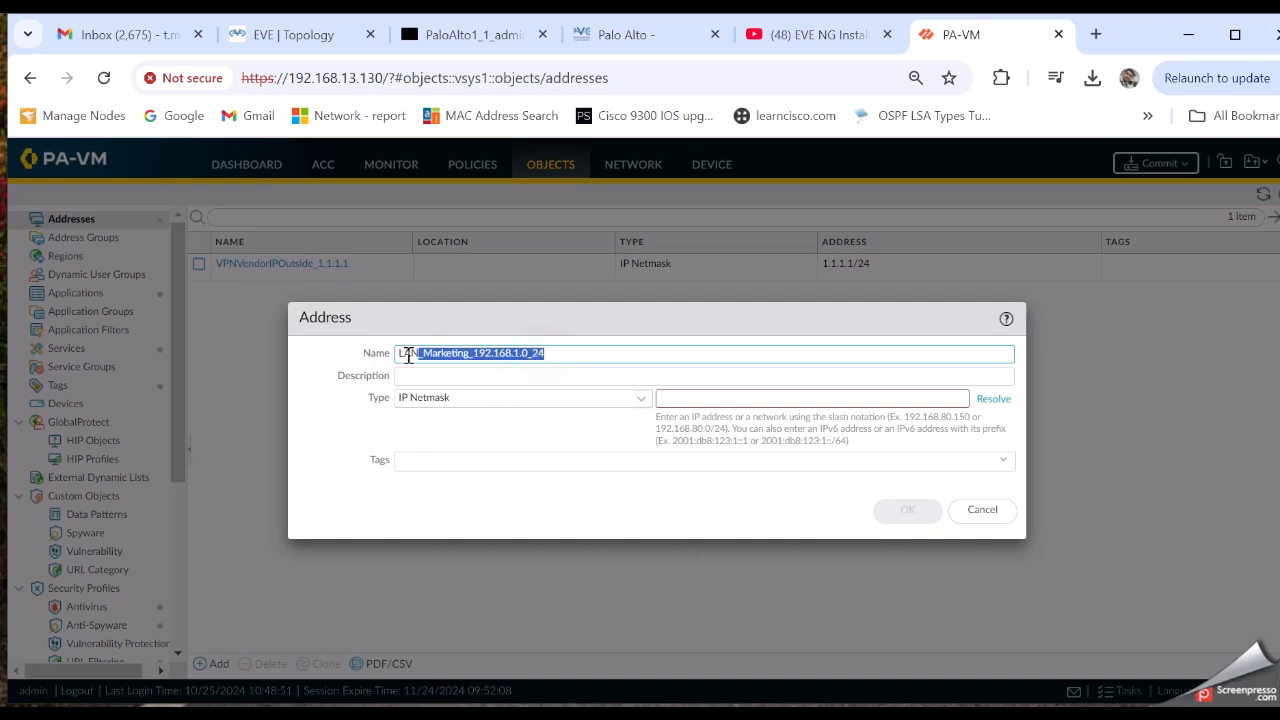
left_click(428, 375)
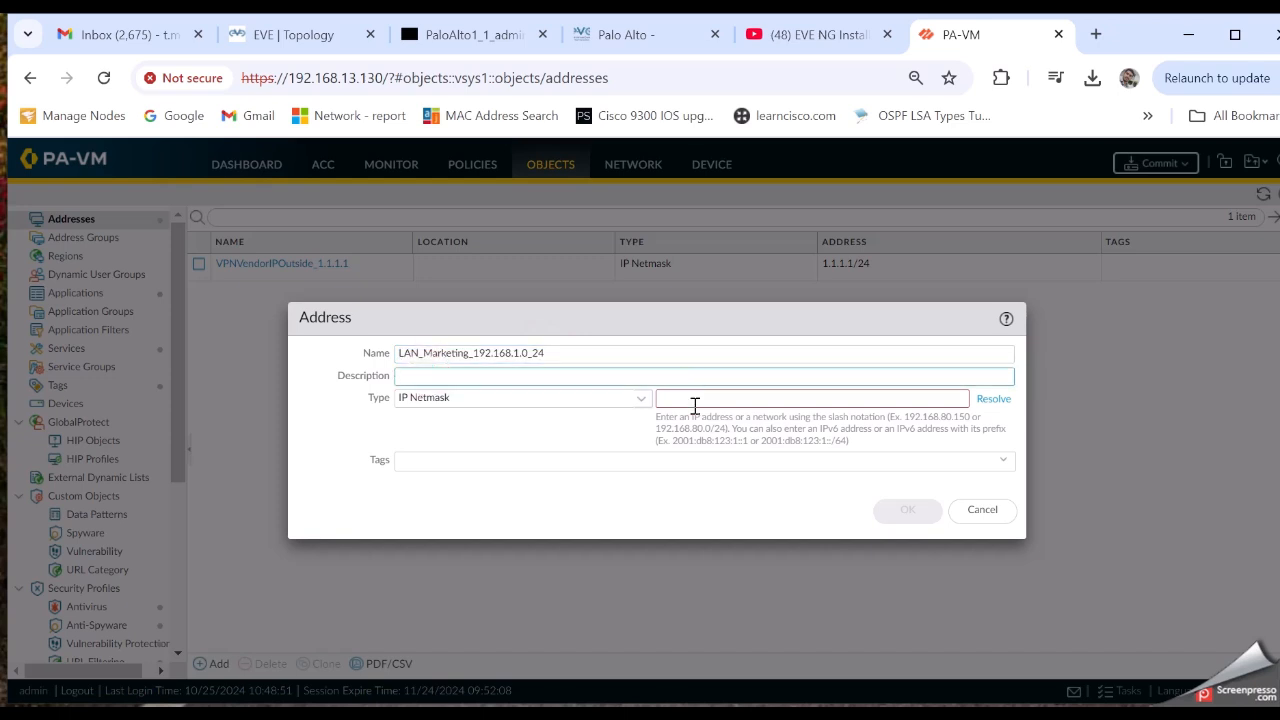
left_click(694, 401)
left_click(638, 400)
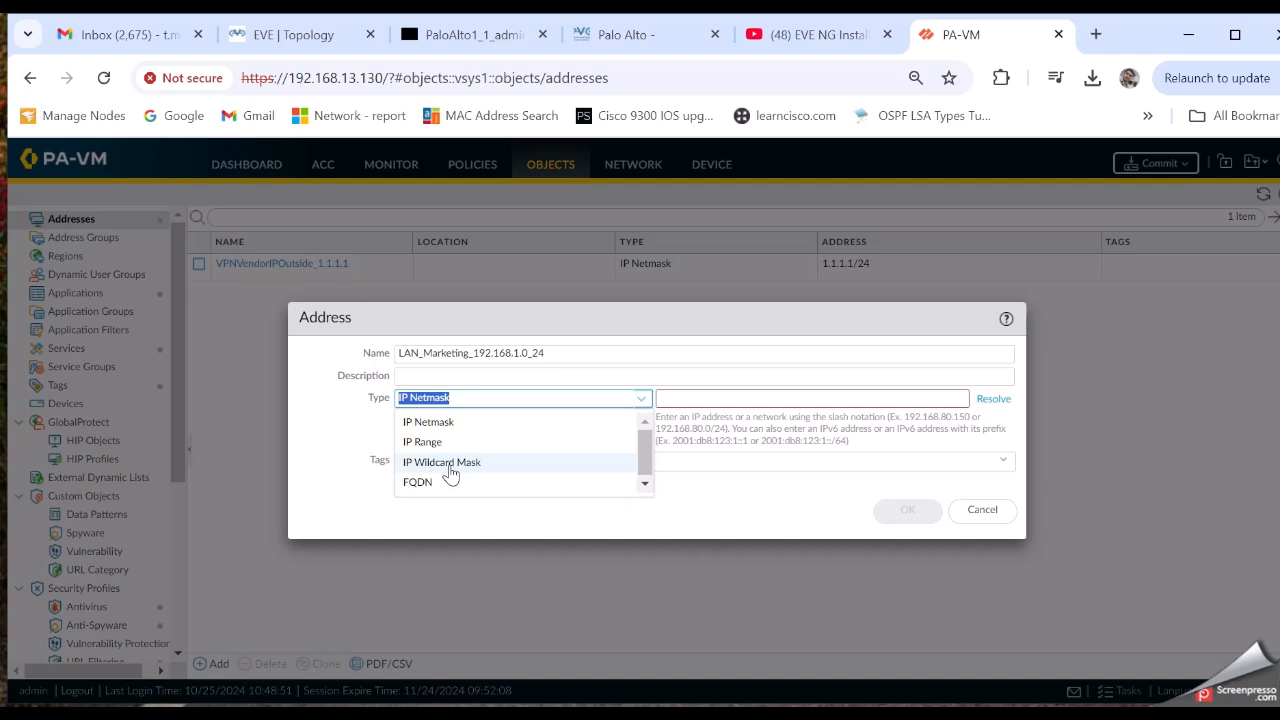
left_click(429, 424)
left_click(682, 397)
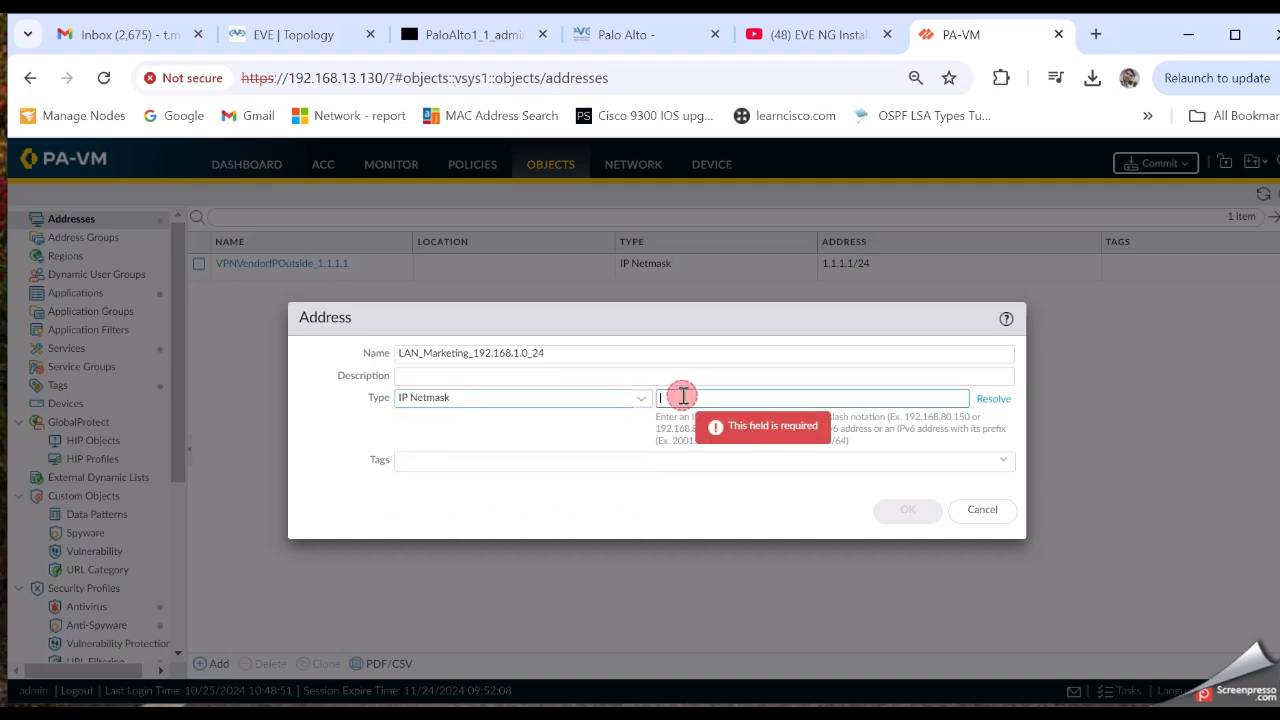
type("192.168")
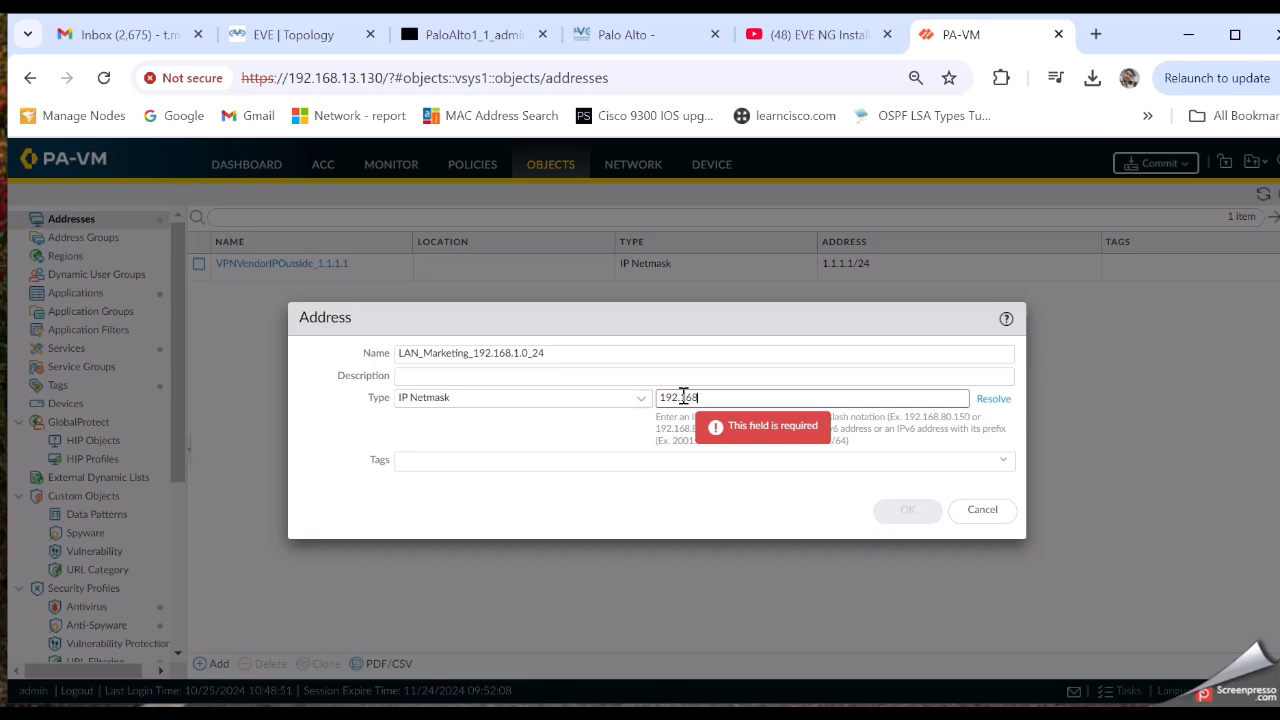
type(".1.0/24")
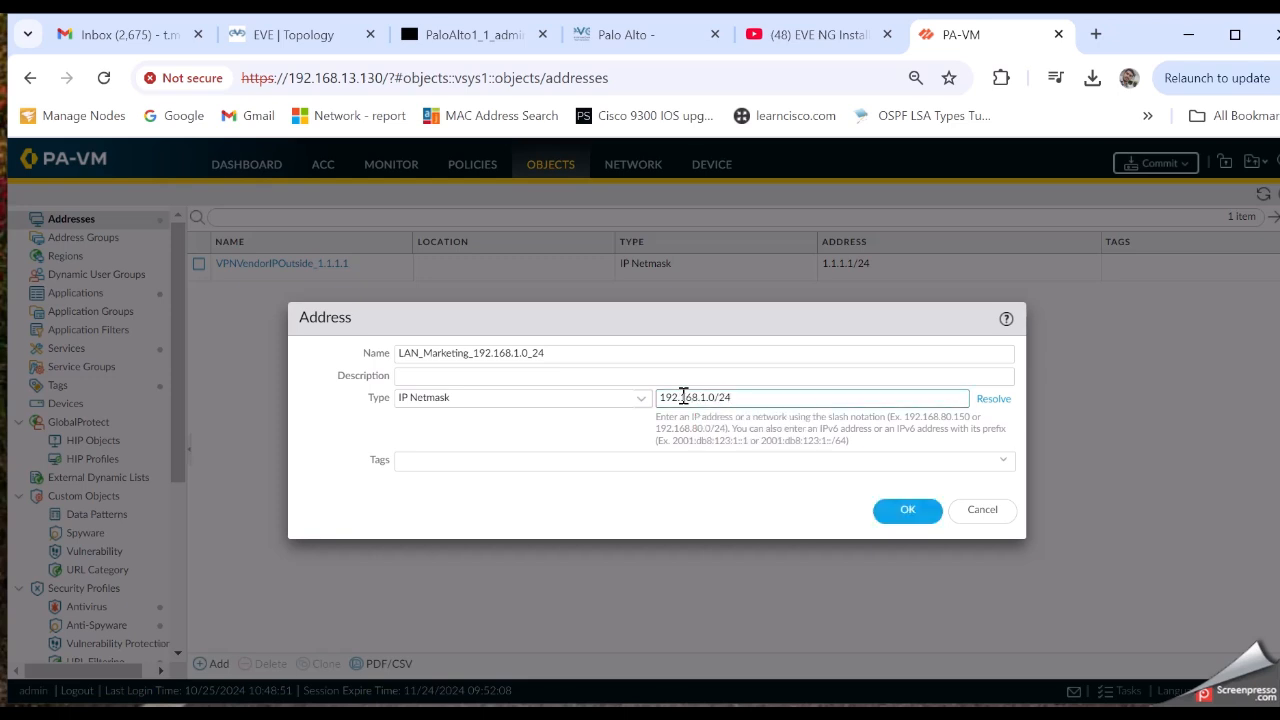
left_click(905, 510)
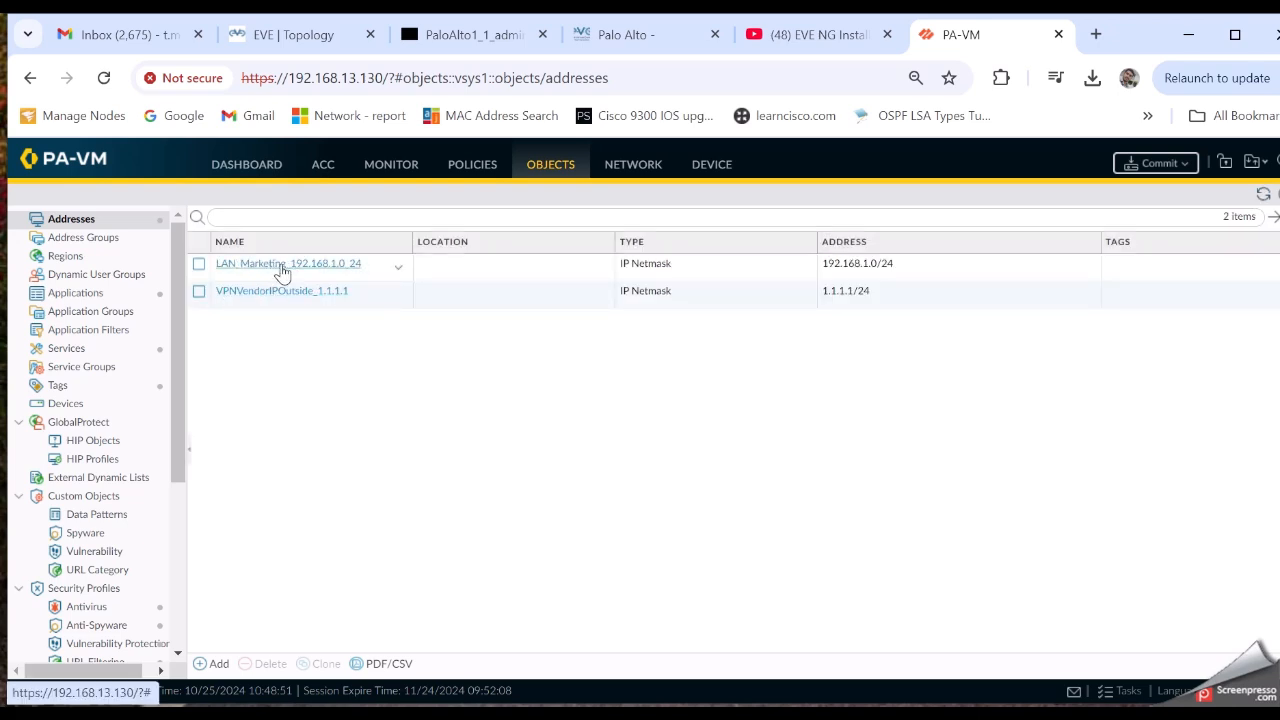
left_click(213, 666)
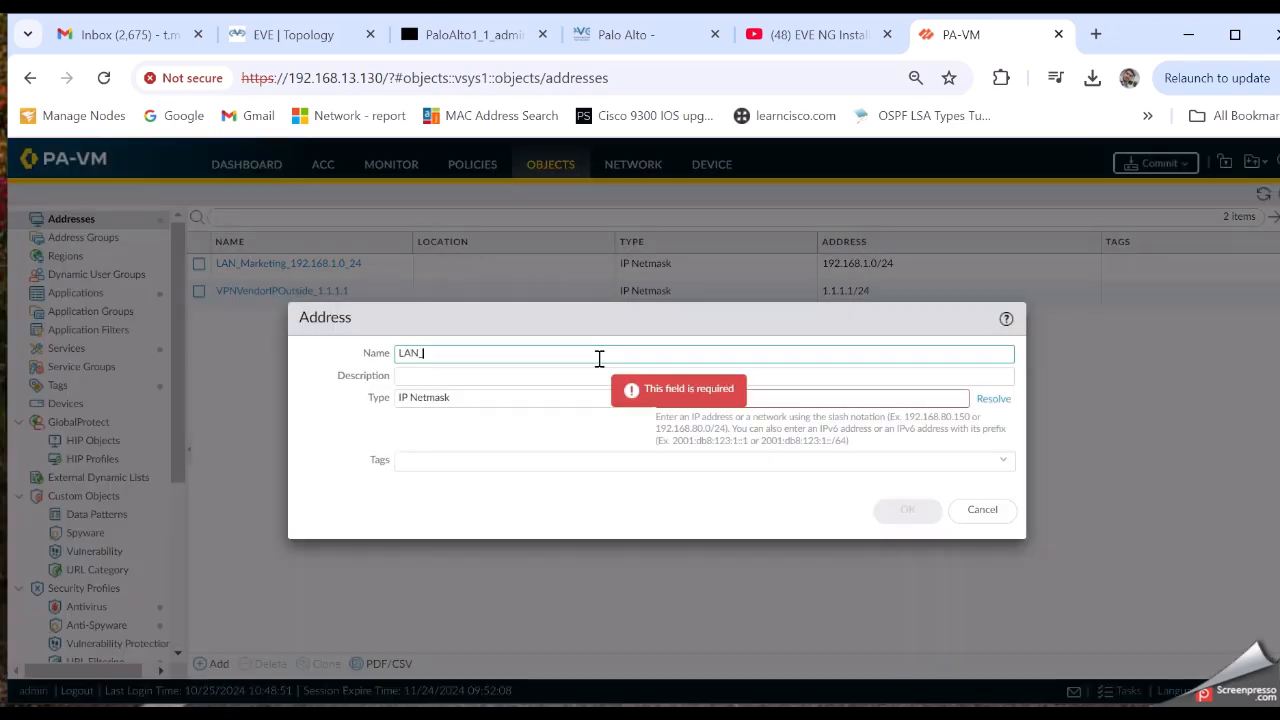
Create address object LAN_Finance_192.168.2.0_24 with IP Netmask 192.168.2.0/24
type("LAN_Finance_192.168.2.0_24")
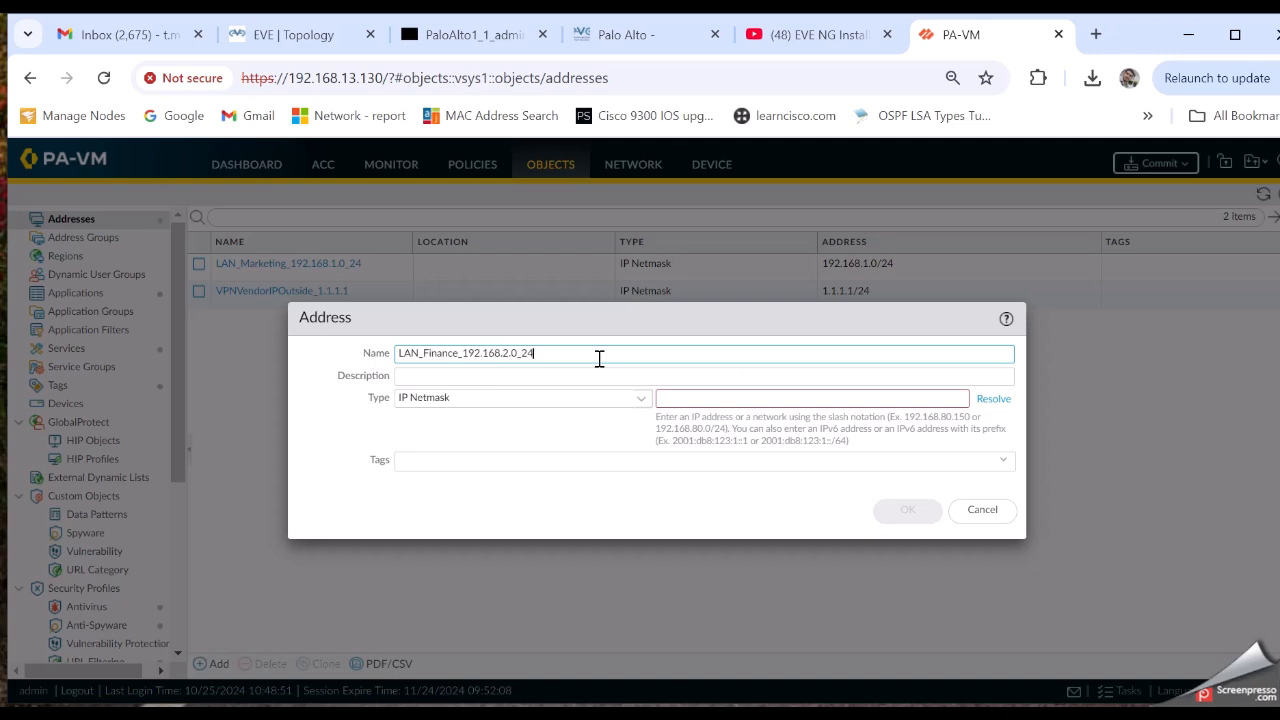
left_click(680, 397)
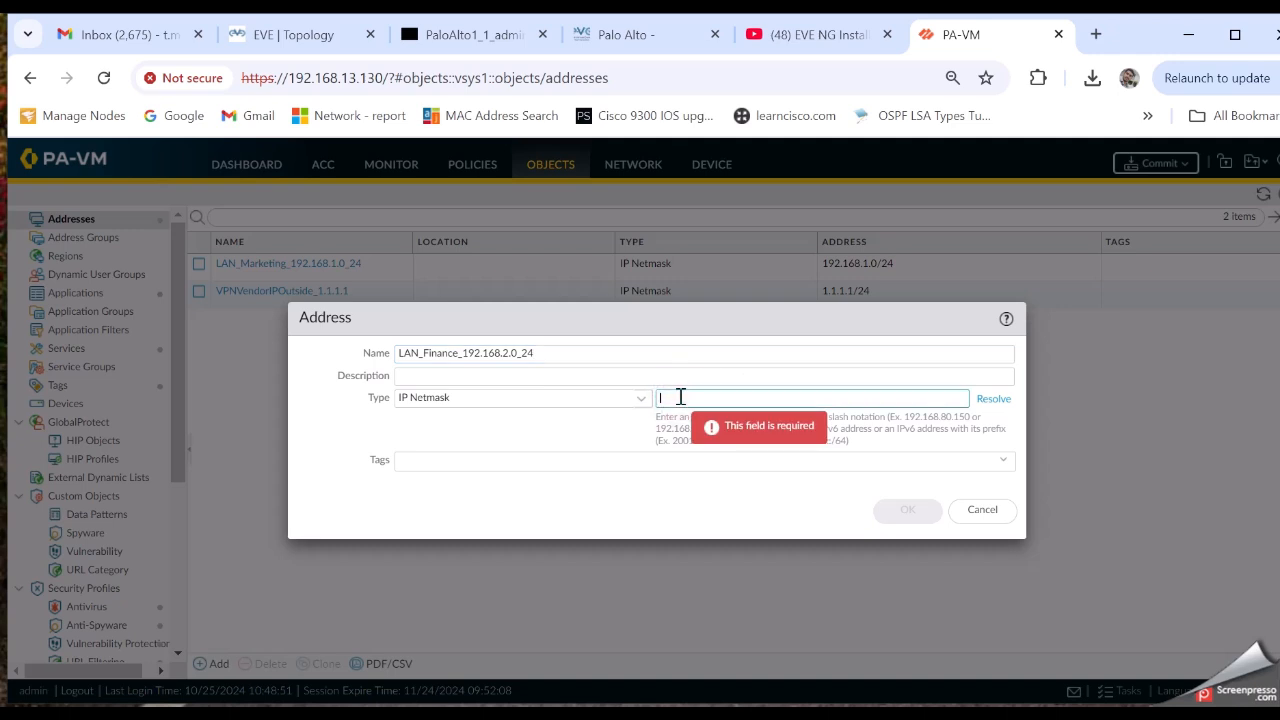
type("192.168.2.0")
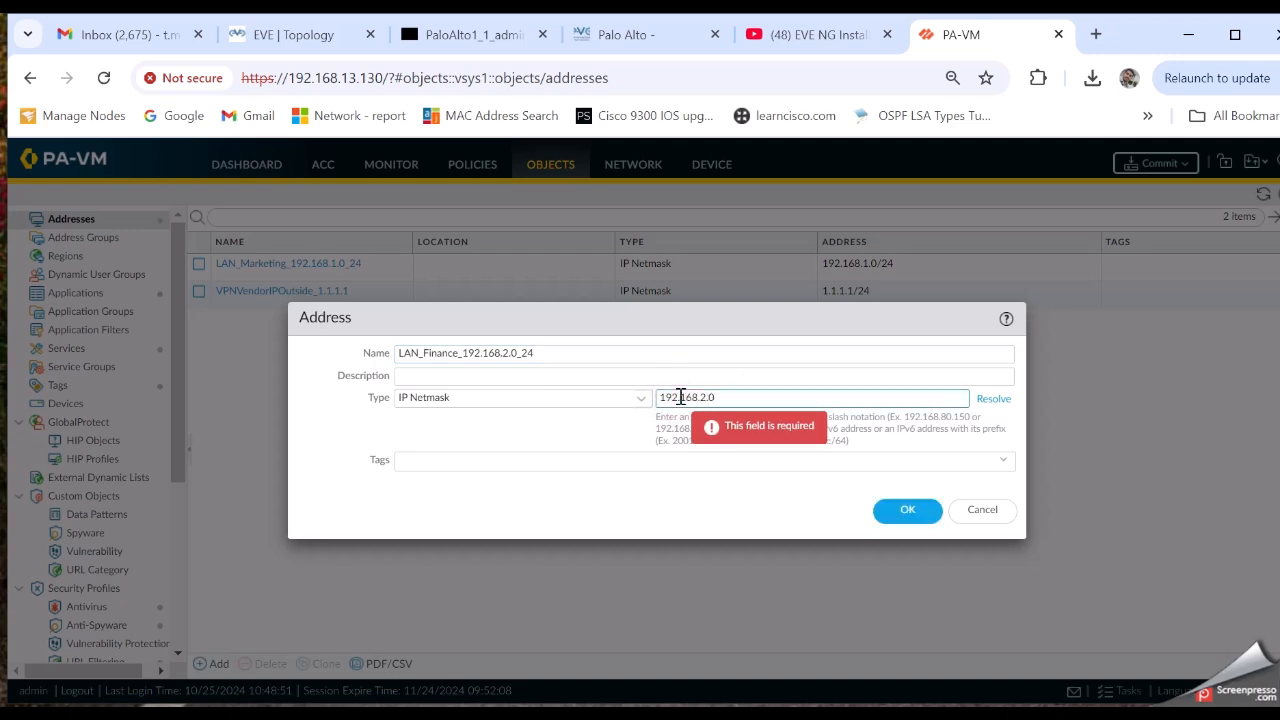
type("/24")
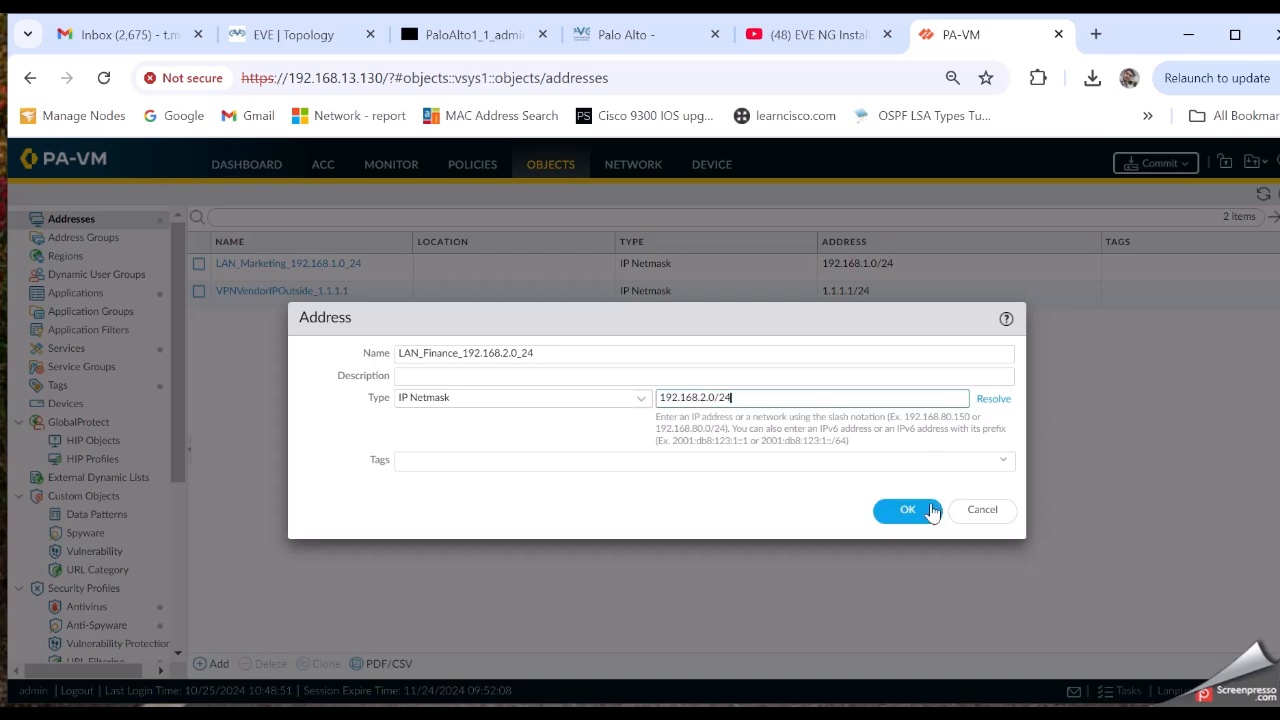
left_click(931, 511)
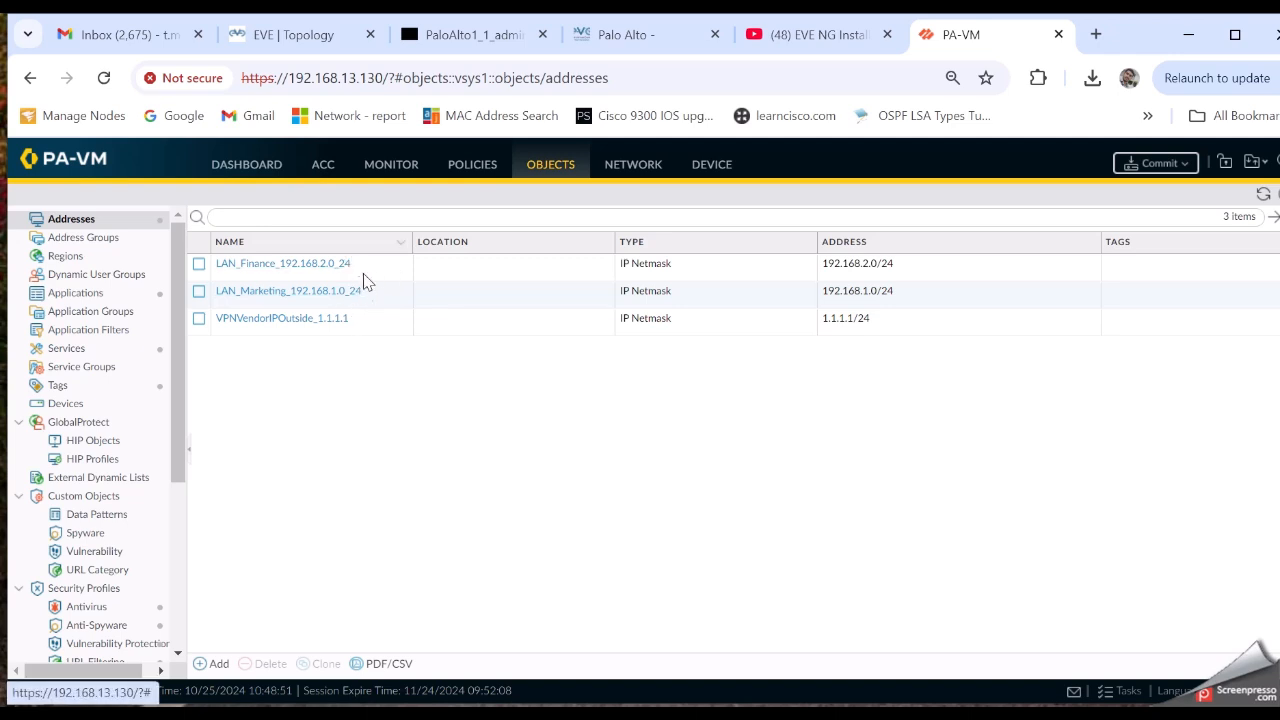
left_click(390, 172)
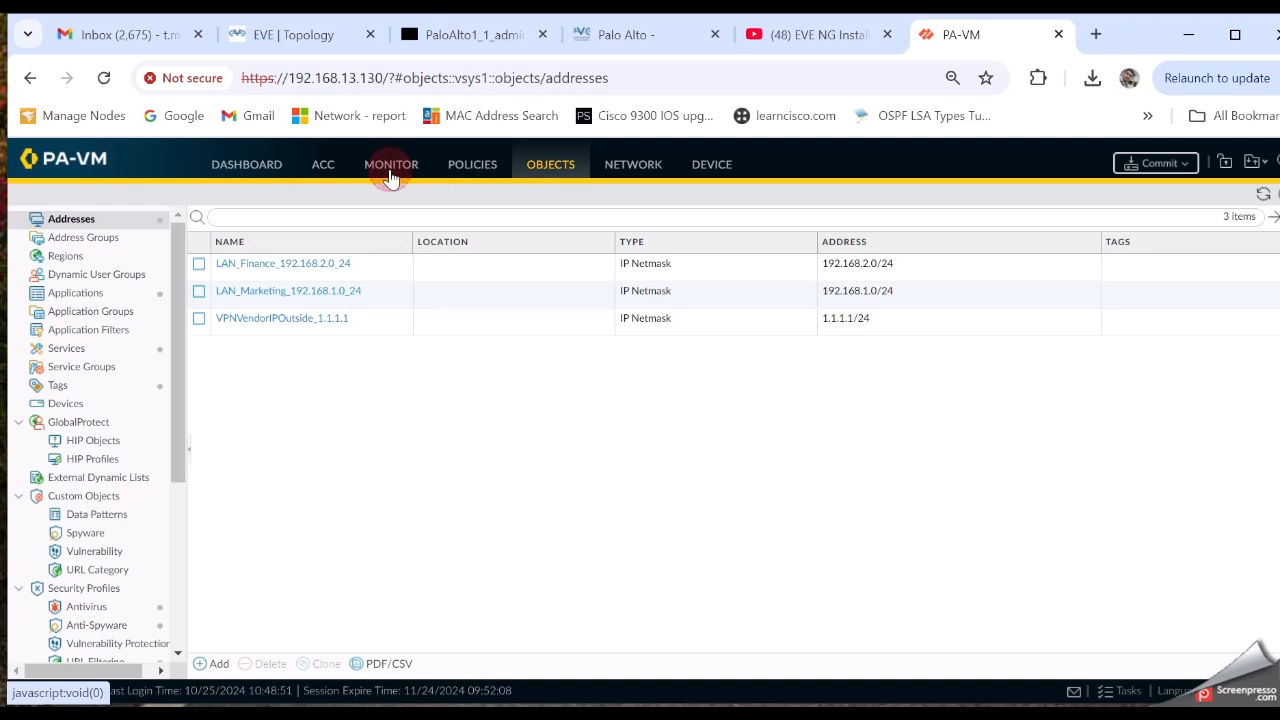
Draft a NAT rule named 'Finacce team to Marketing team RDP access', then discard it
left_click(462, 168)
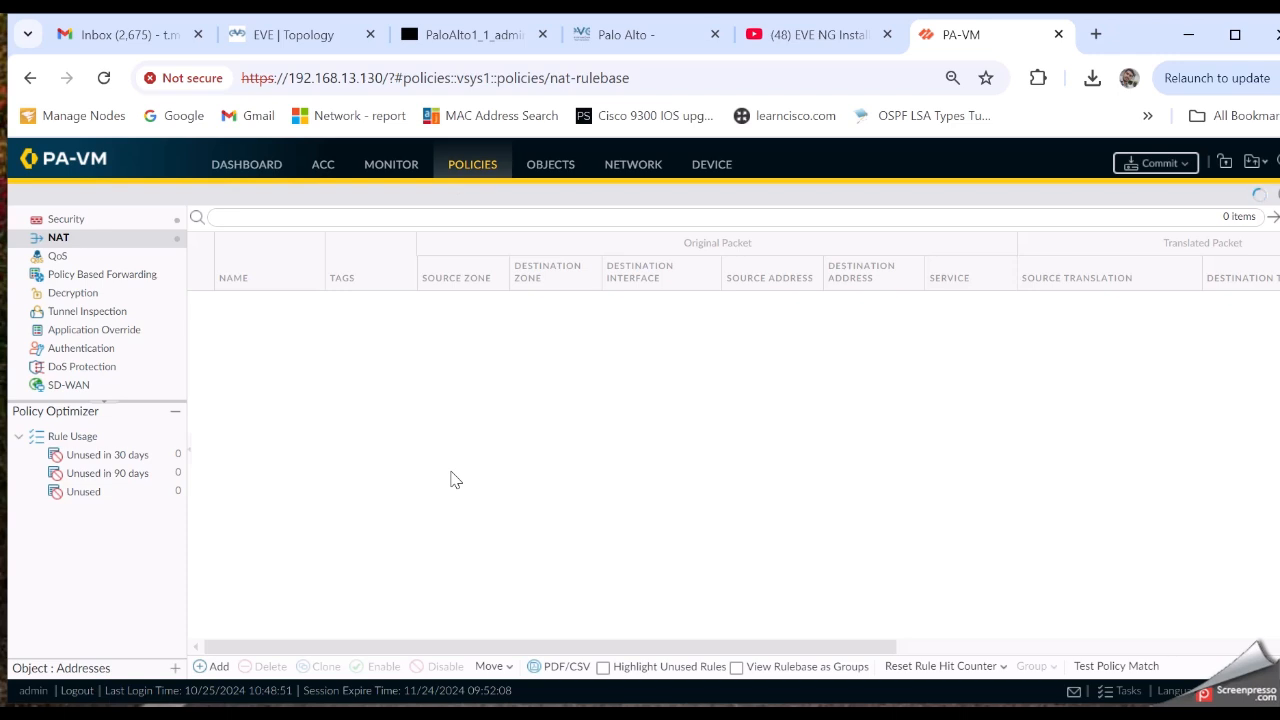
left_click(217, 669)
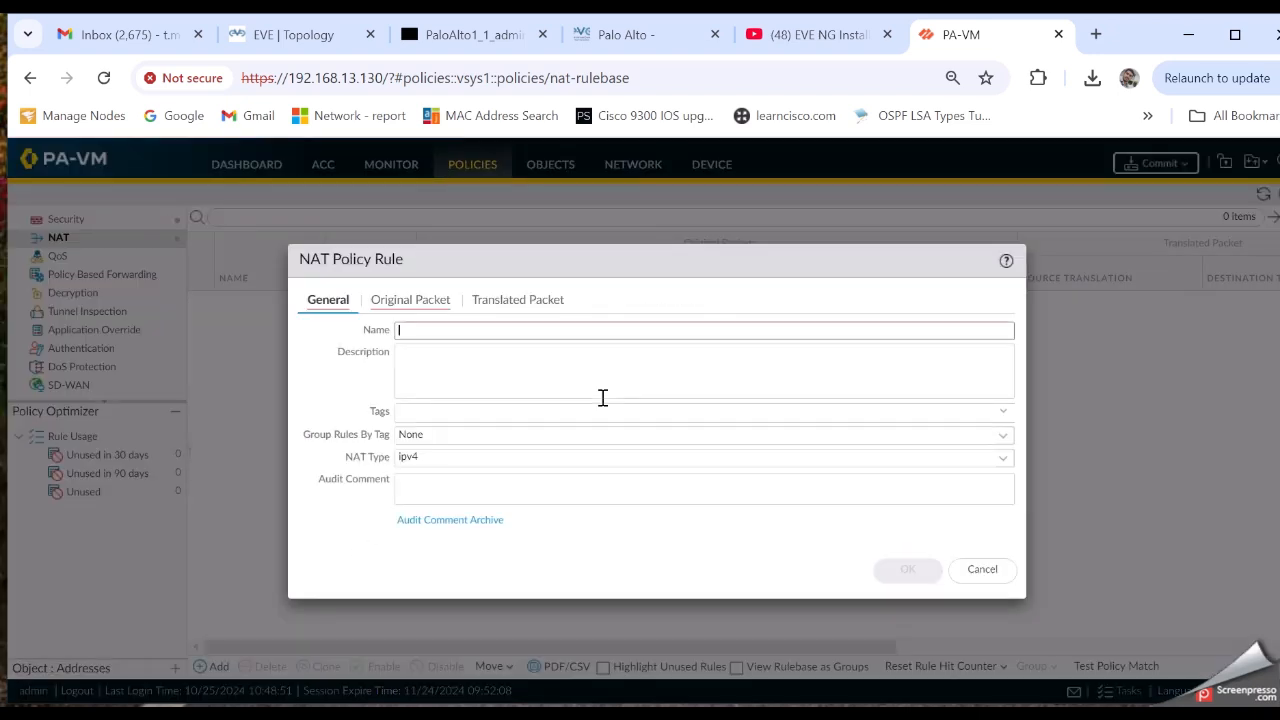
mouse_move(485, 337)
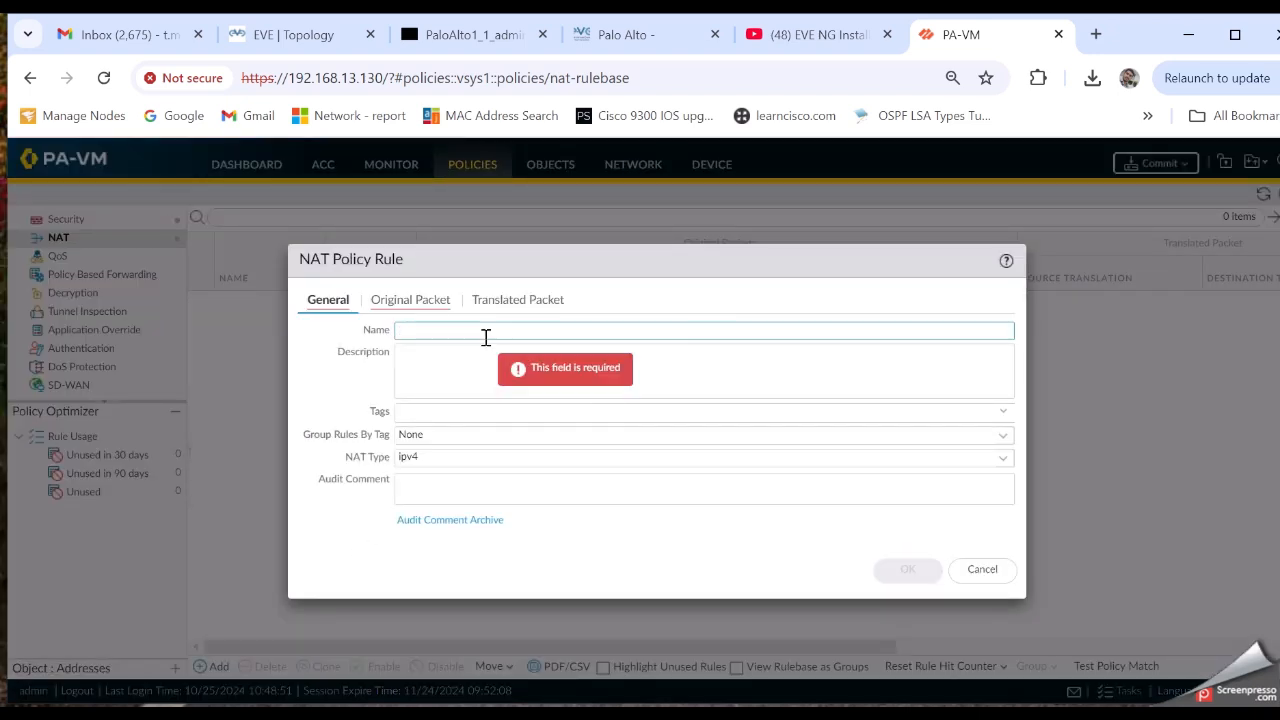
type("Finac")
type("ce team to M")
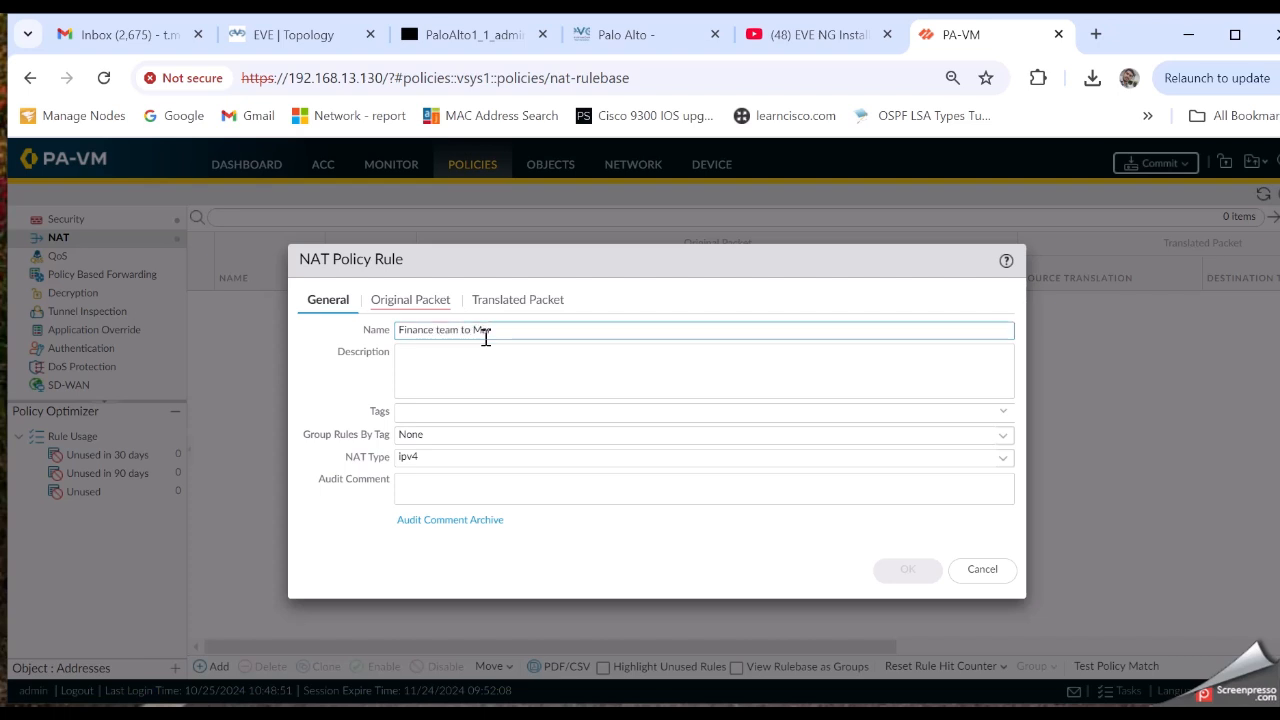
type("arketing team RDP access")
left_click(511, 363)
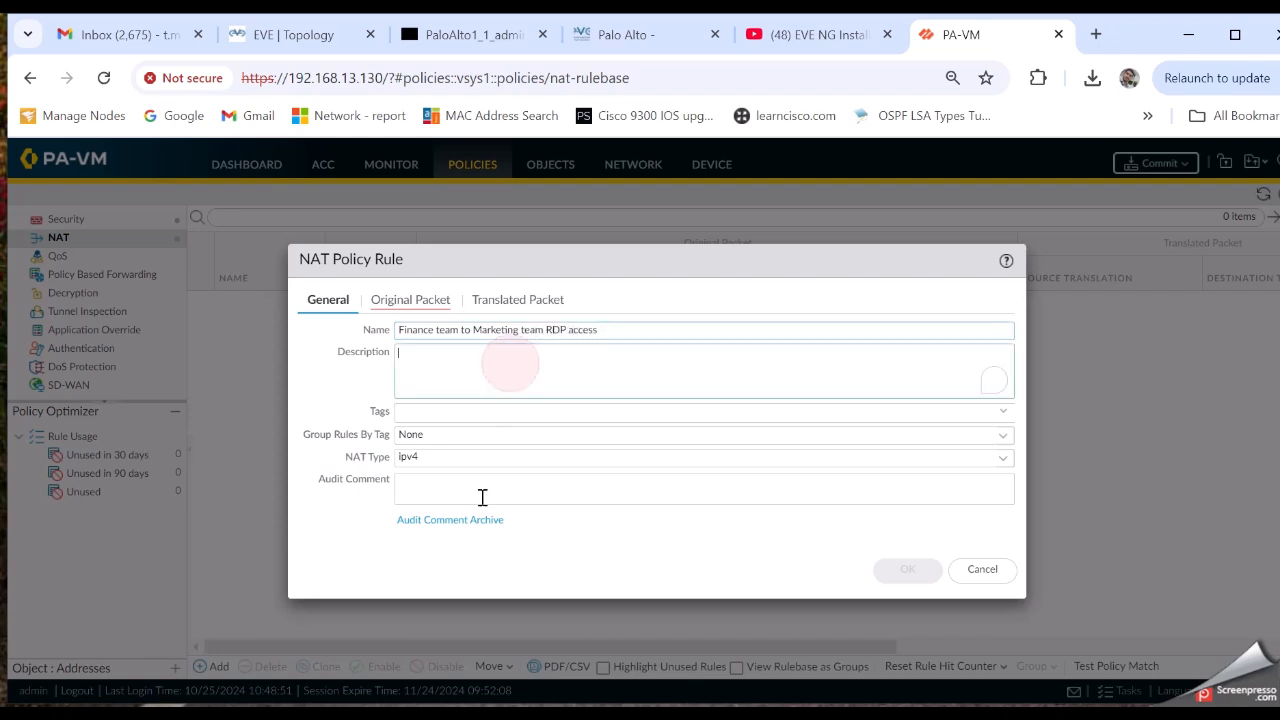
left_click(409, 304)
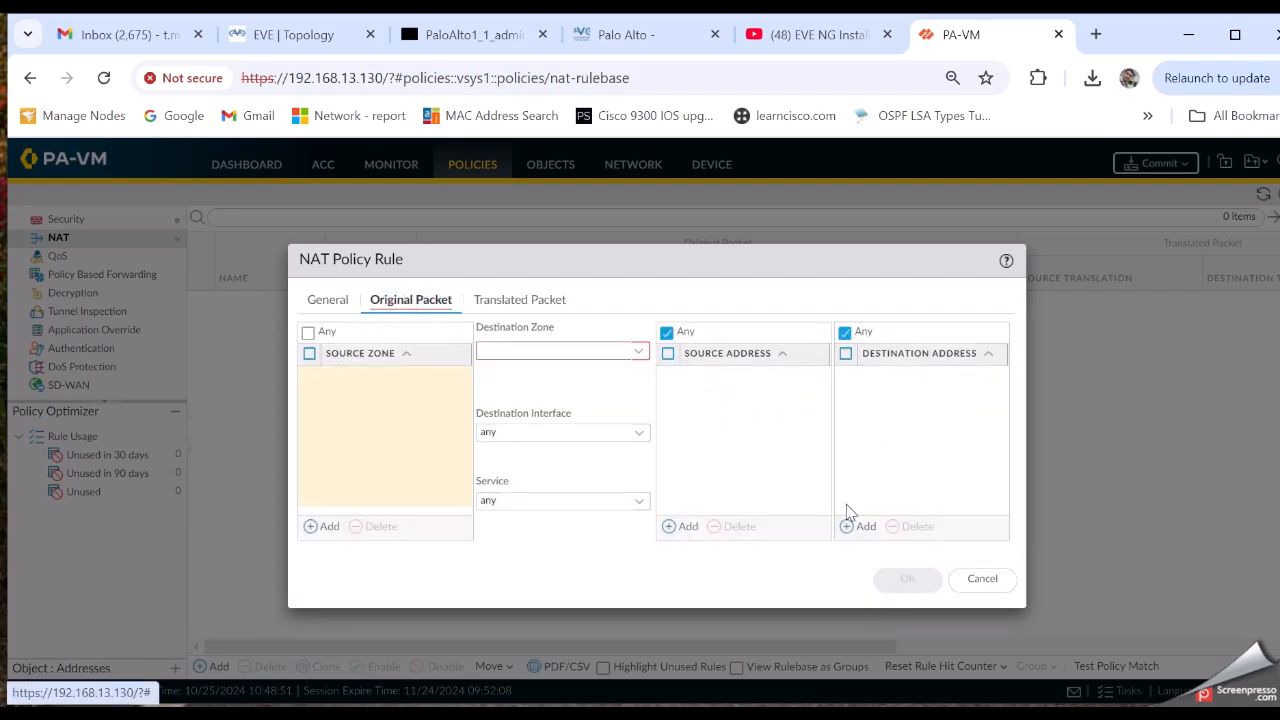
left_click(983, 580)
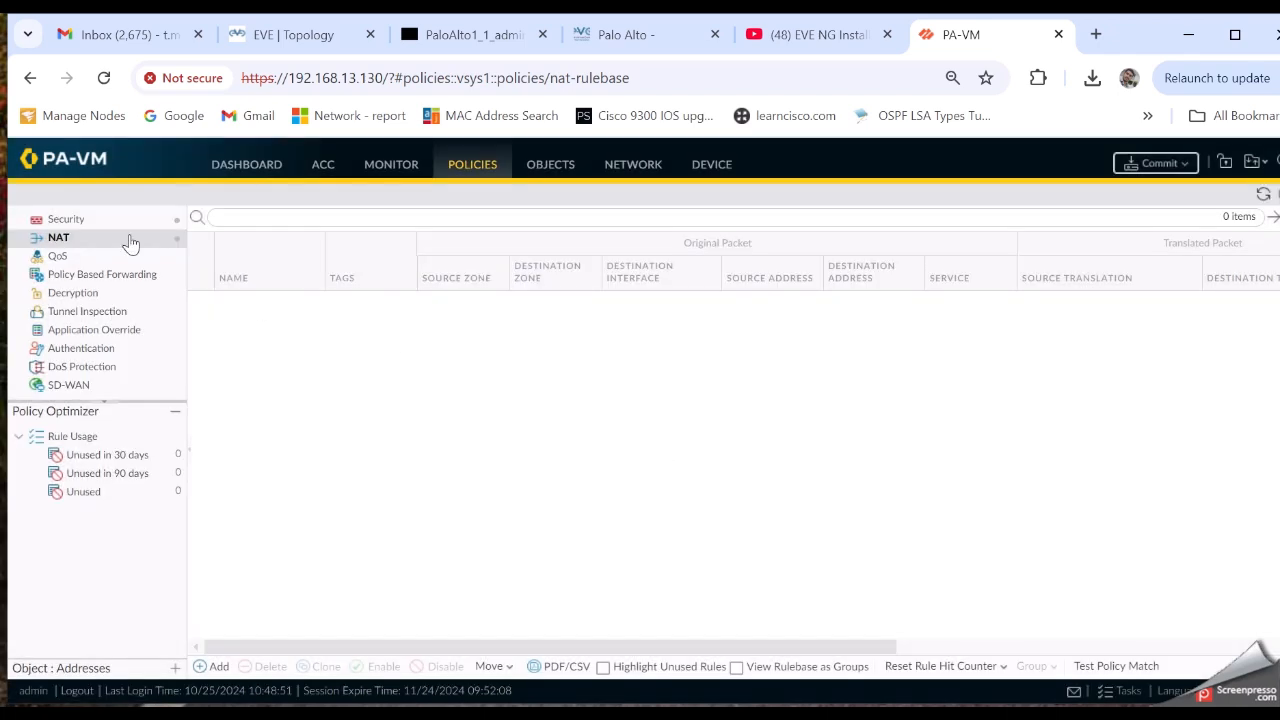
left_click(95, 219)
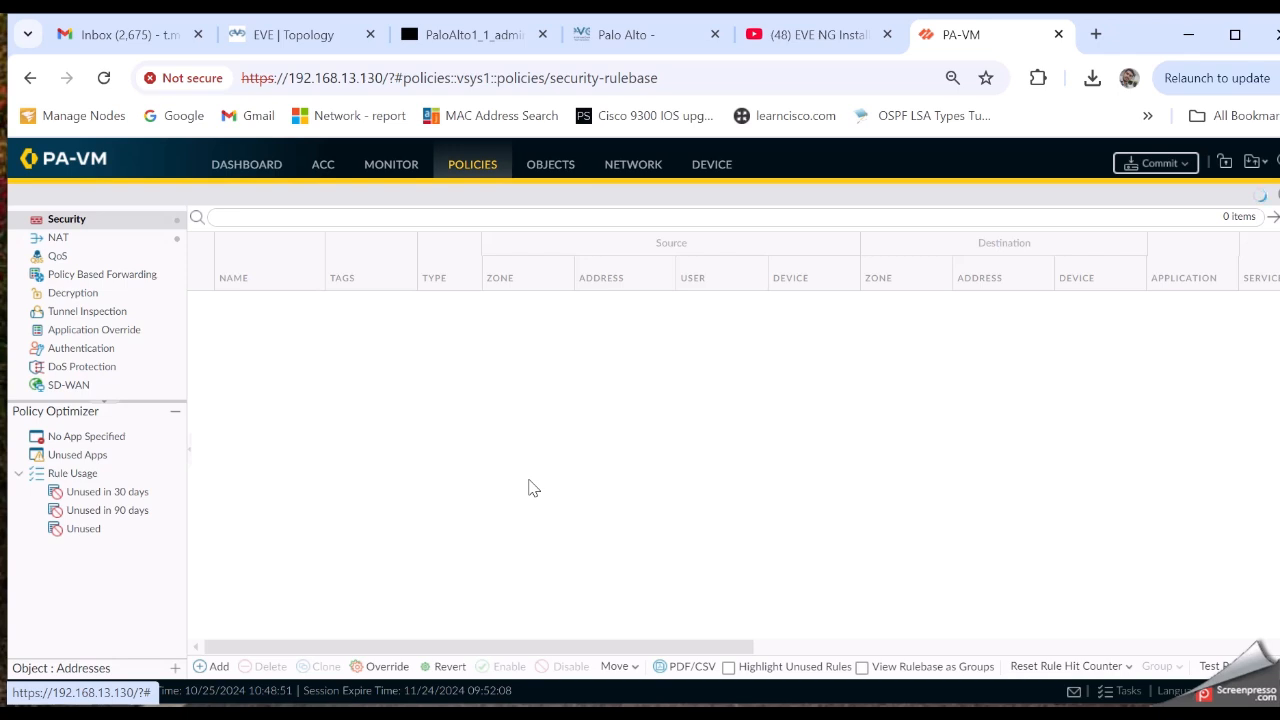
Add a new Security policy rule and begin naming it Finance_to_Marketing
left_click(213, 667)
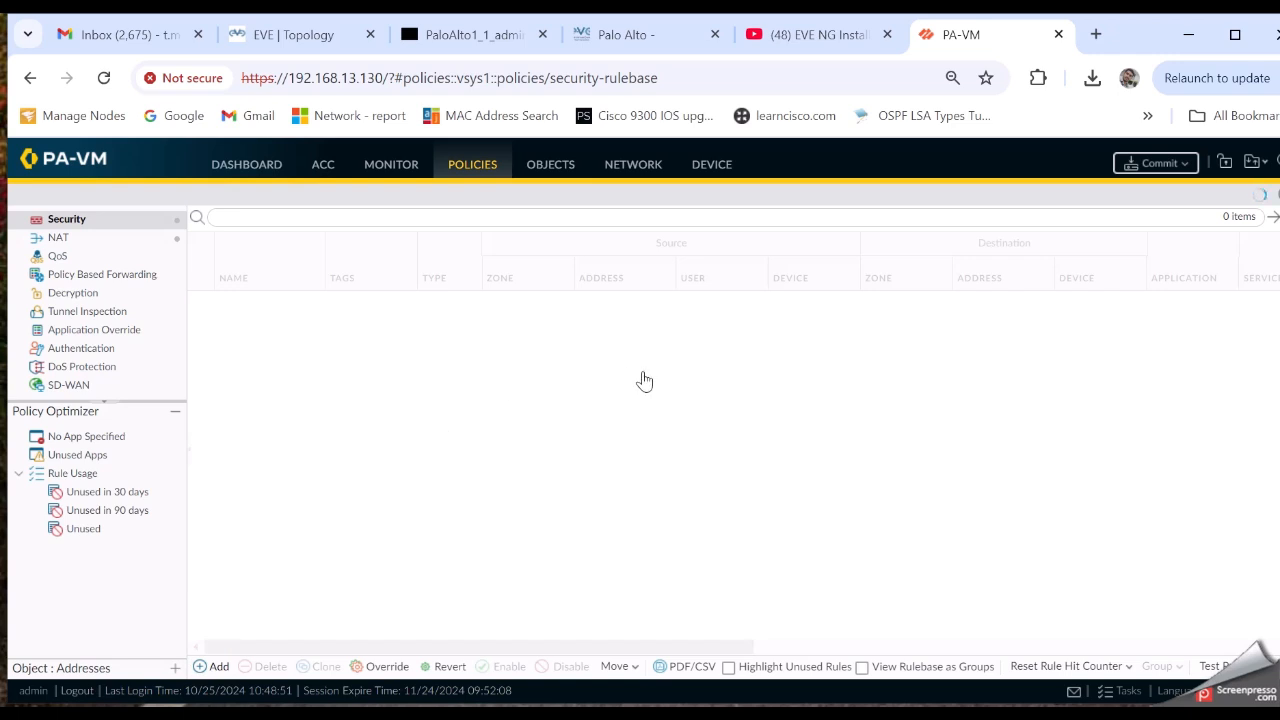
type("Finance_to_Marketing")
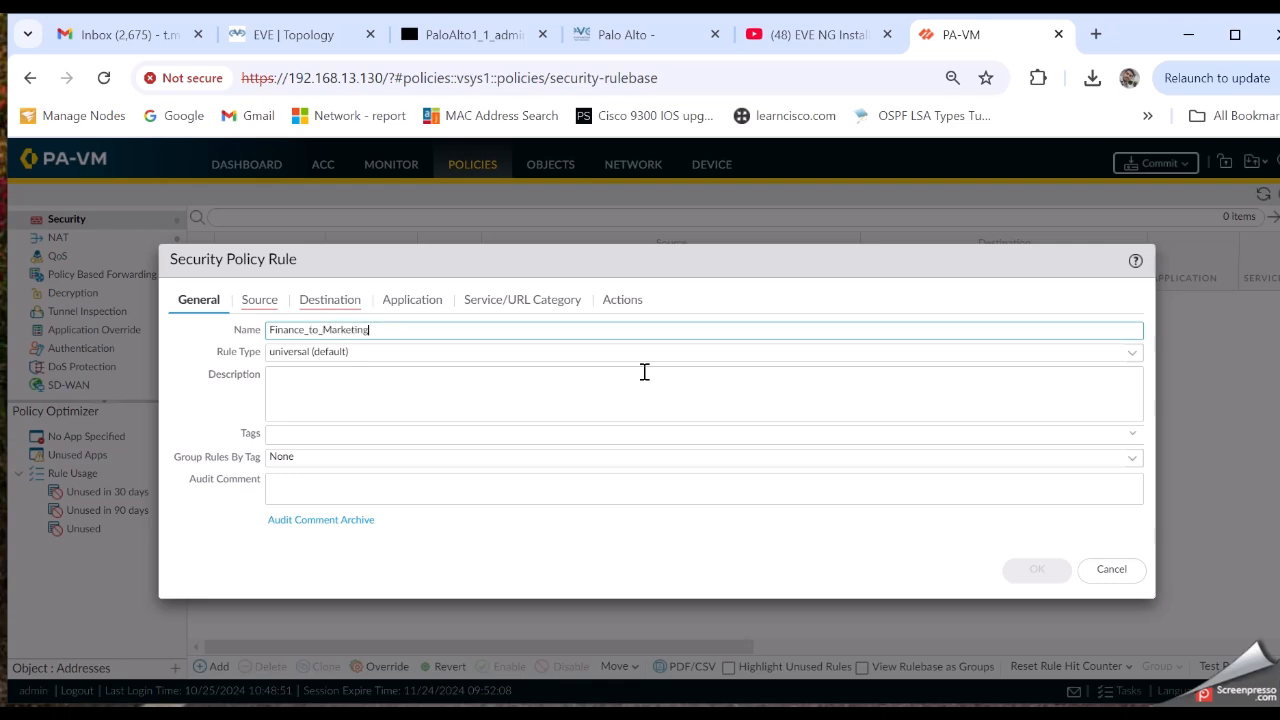
Give the rule source zone Inside and source address LAN_Finance_192.168.2.0_24
left_click(262, 302)
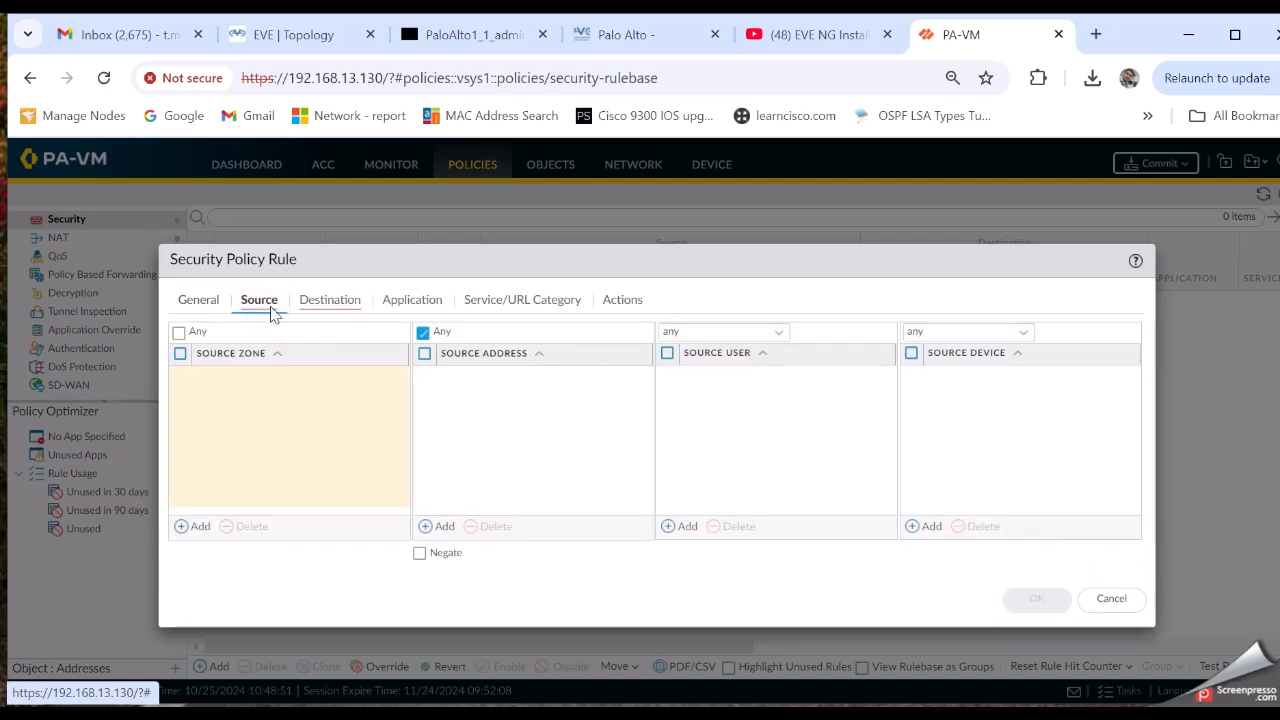
left_click(191, 528)
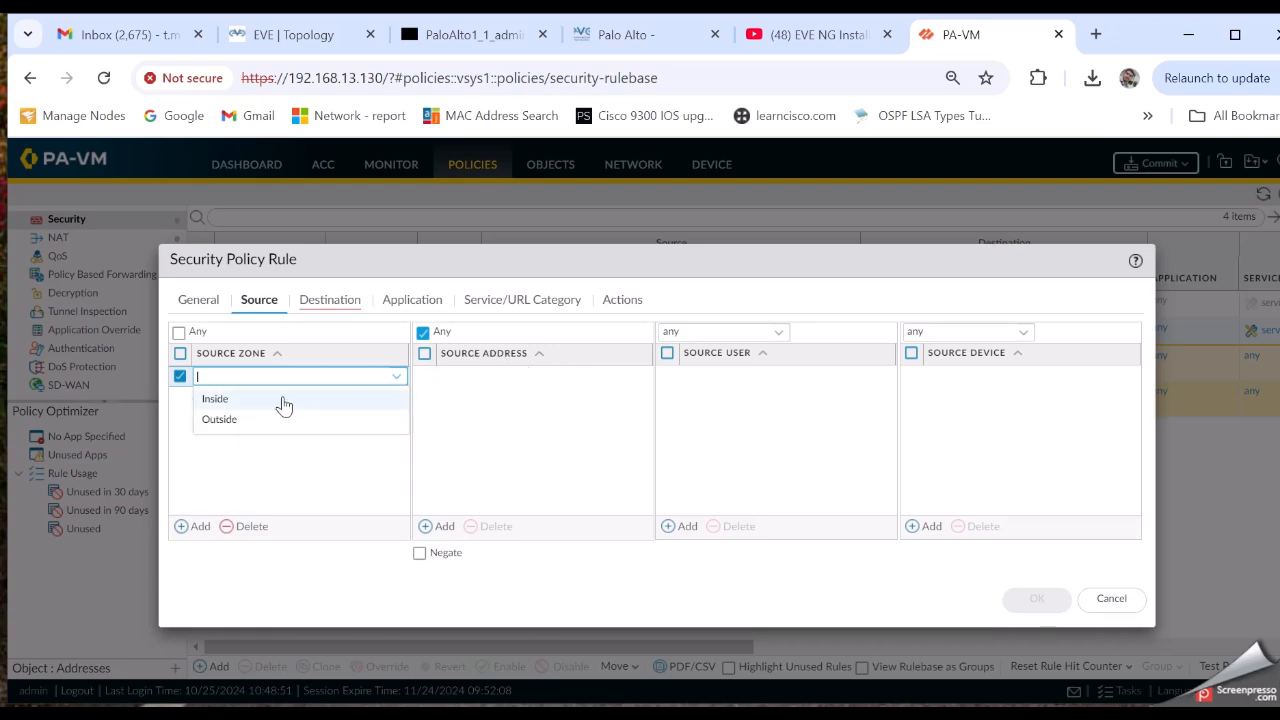
left_click(283, 400)
left_click(438, 526)
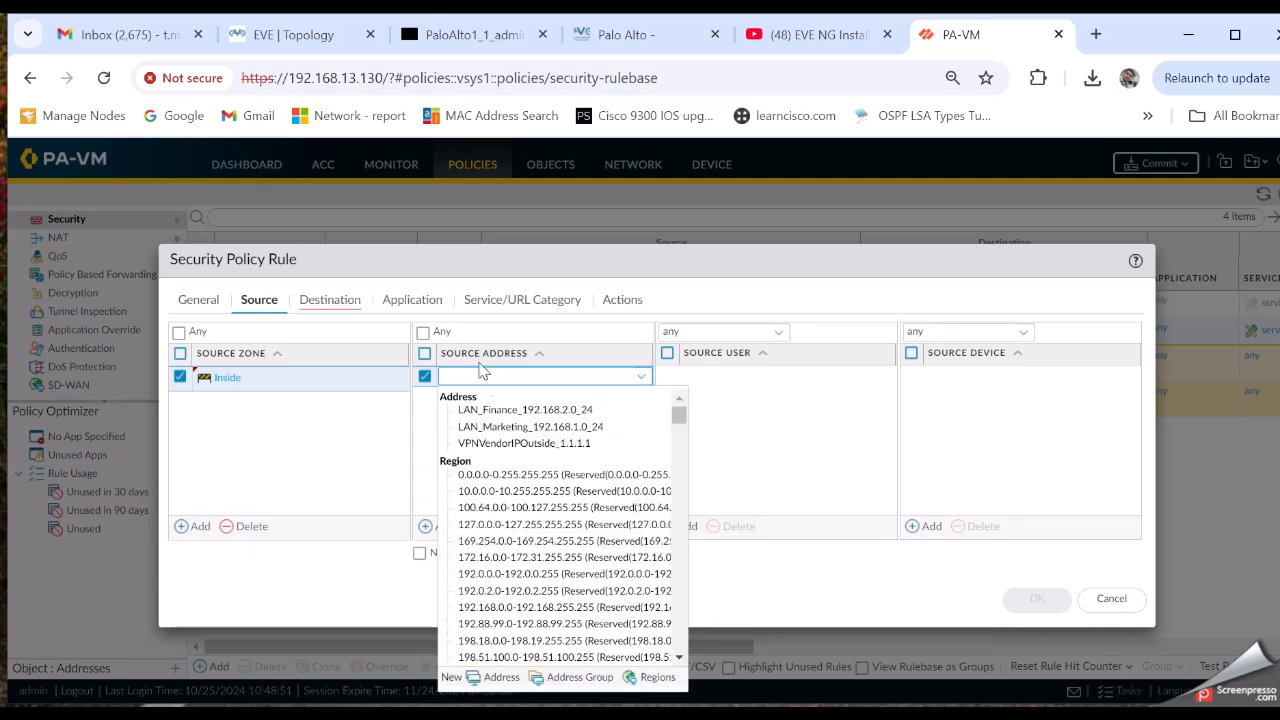
left_click(500, 411)
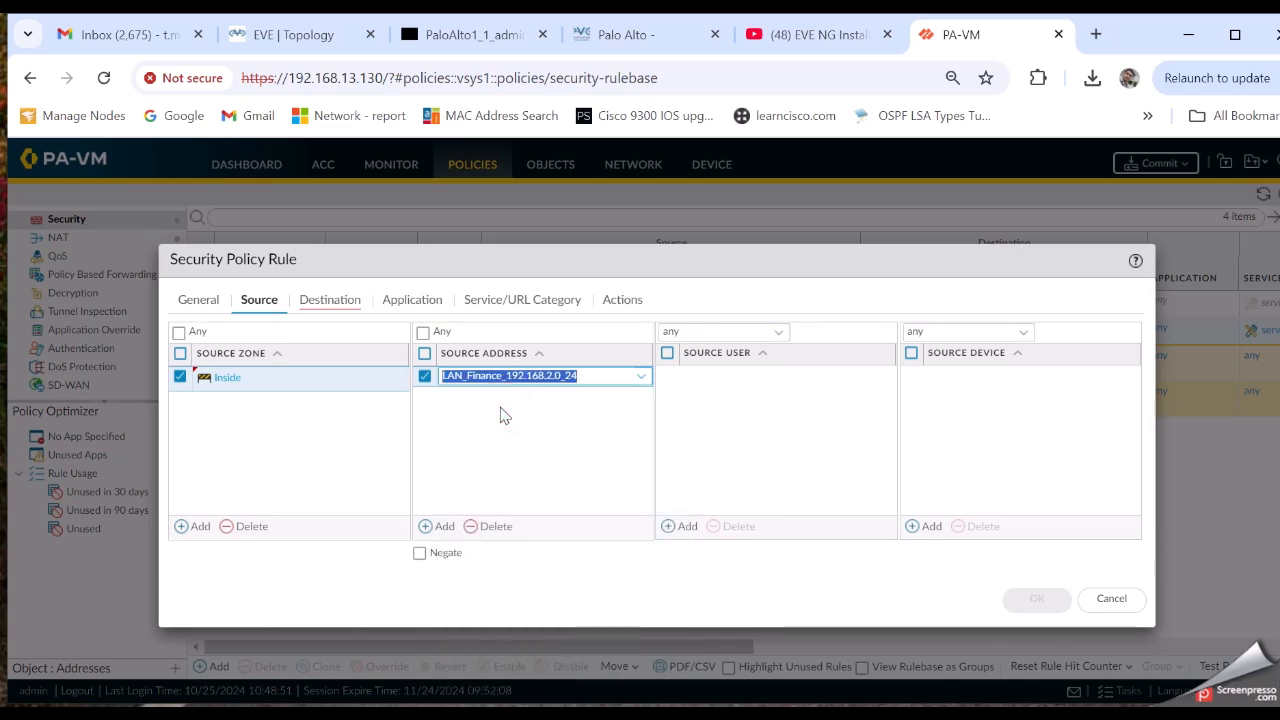
Set destination zone Inside and destination address LAN_Marketing_192.168.1.0_24, leaving Application as Any
left_click(313, 303)
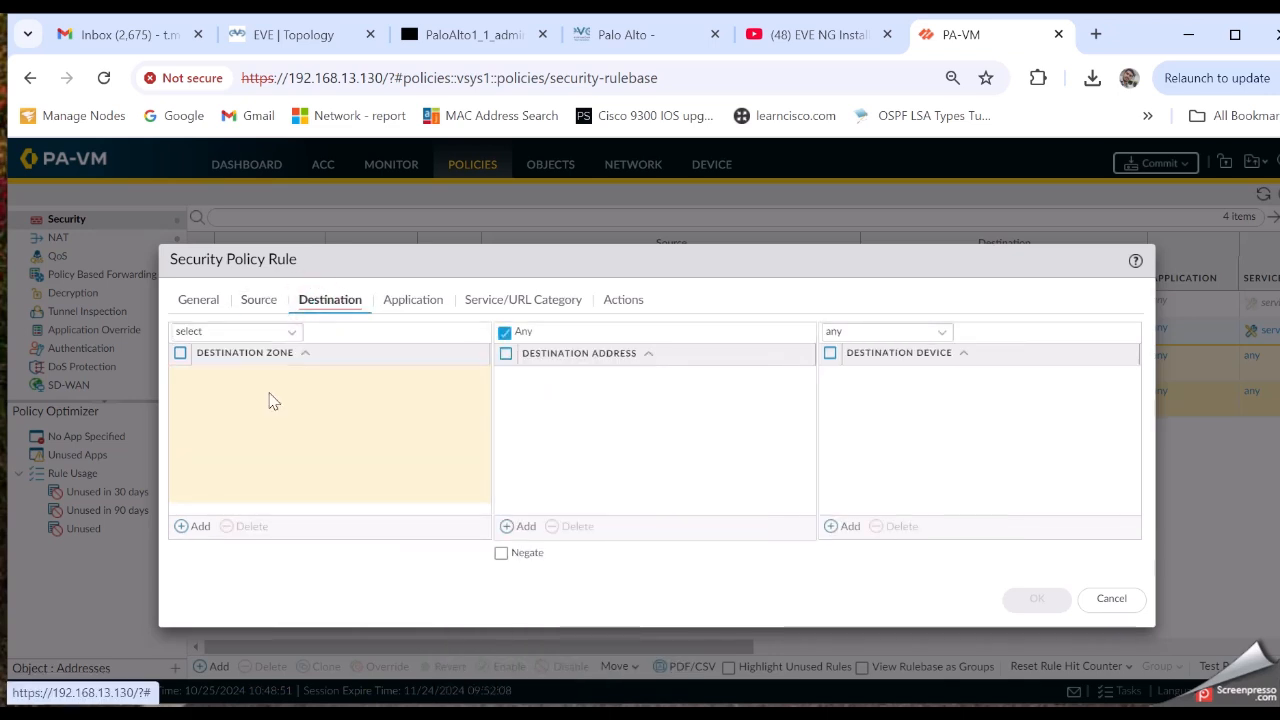
left_click(199, 533)
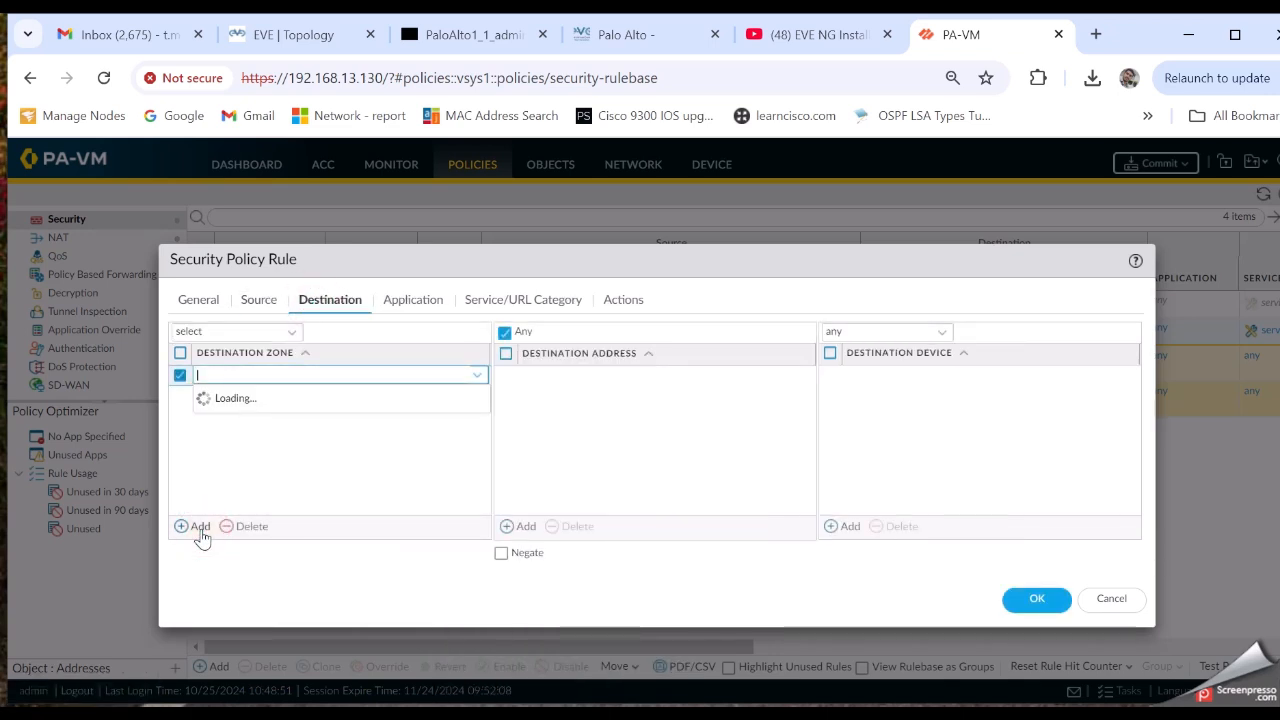
left_click(222, 398)
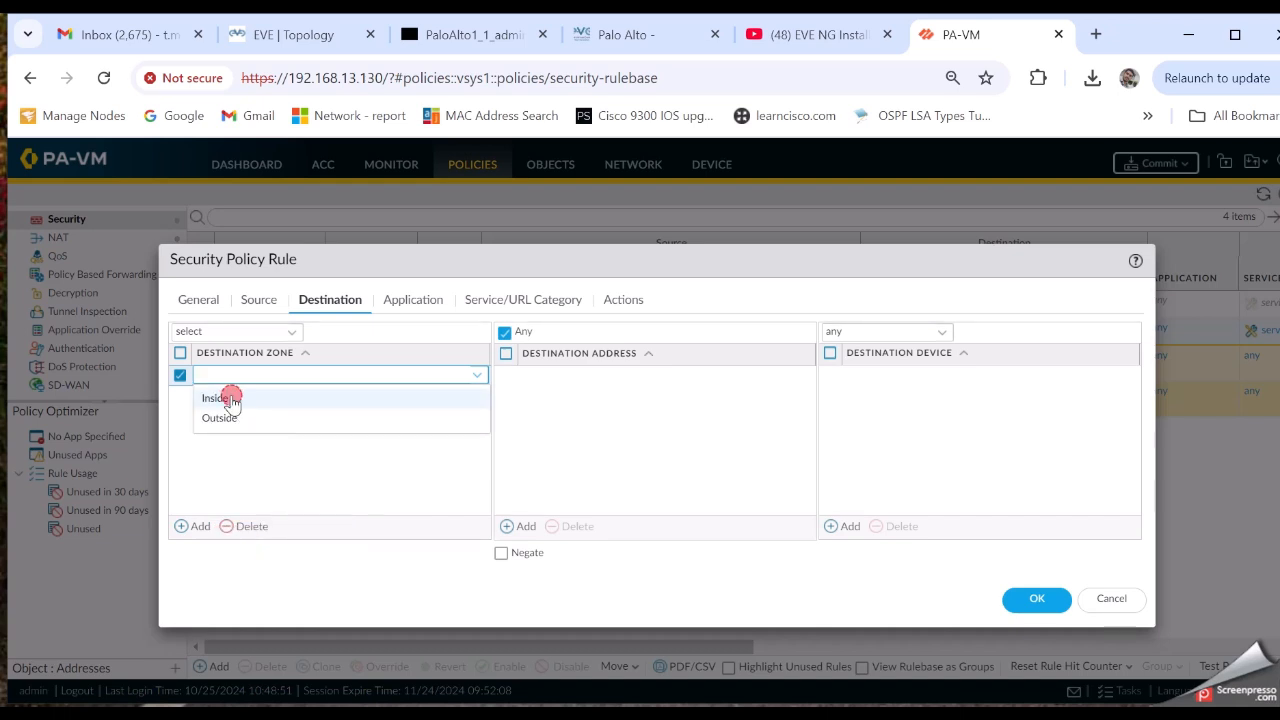
left_click(258, 308)
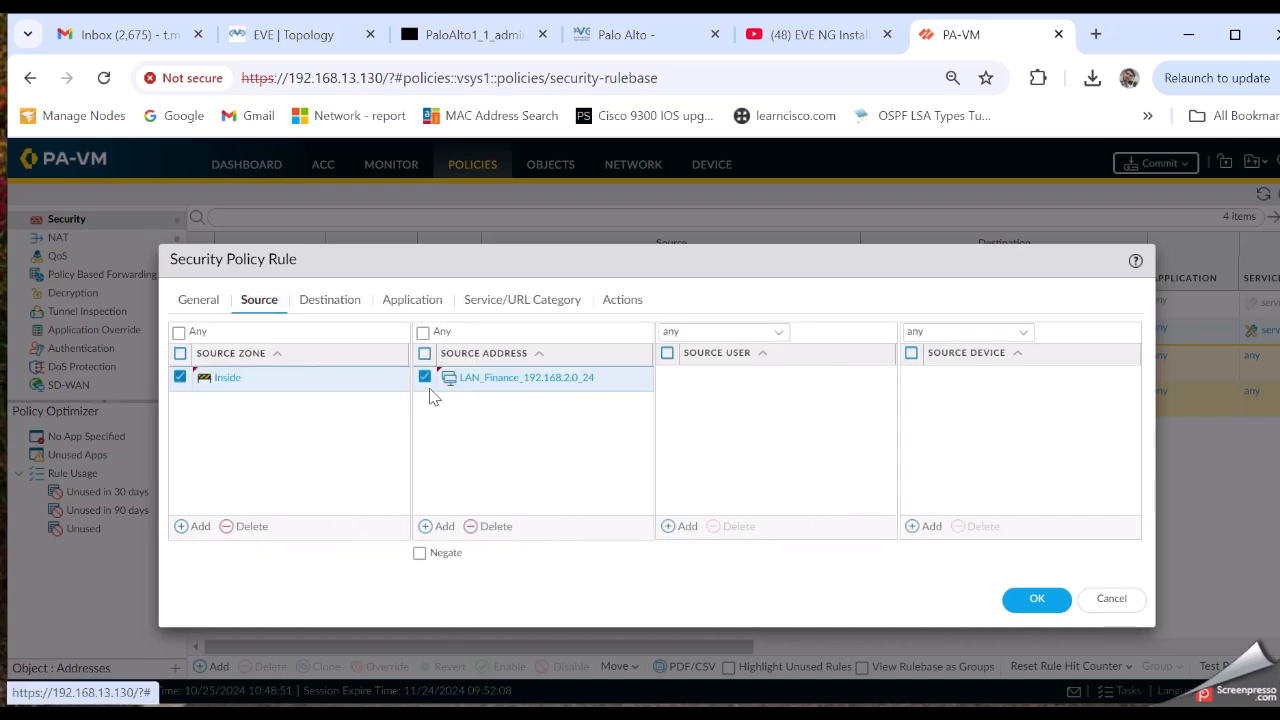
left_click(327, 302)
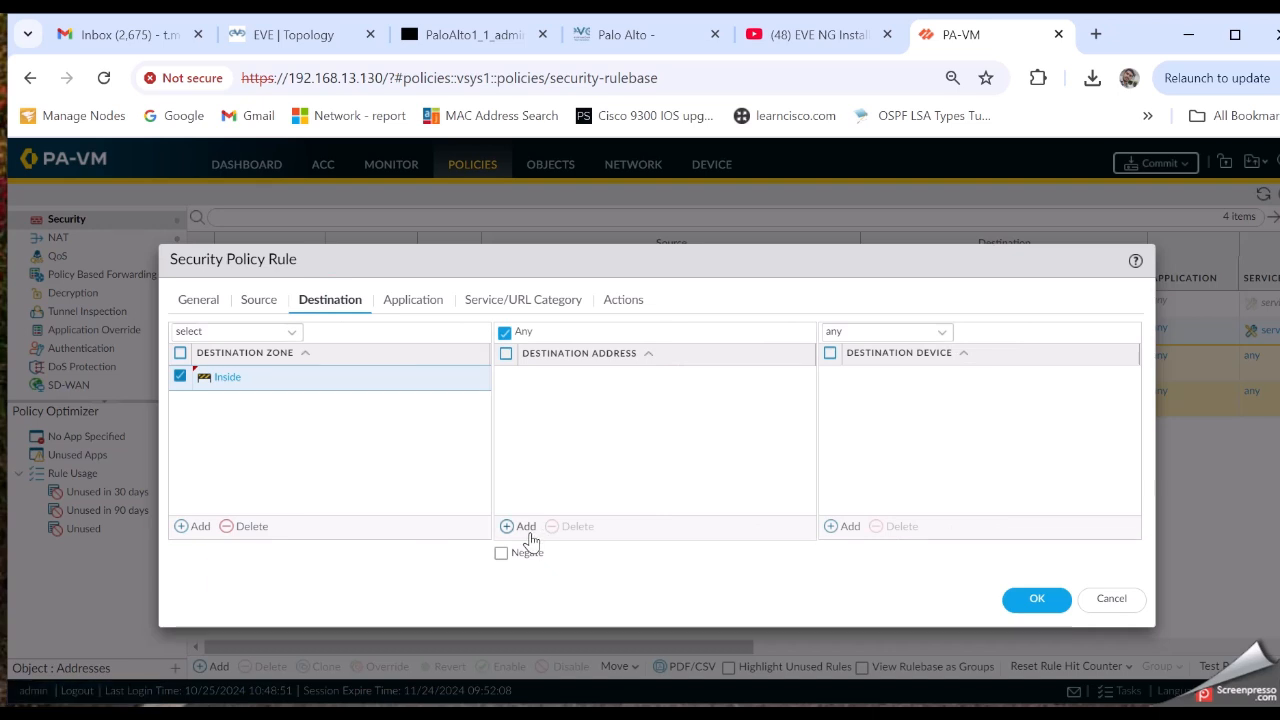
left_click(523, 526)
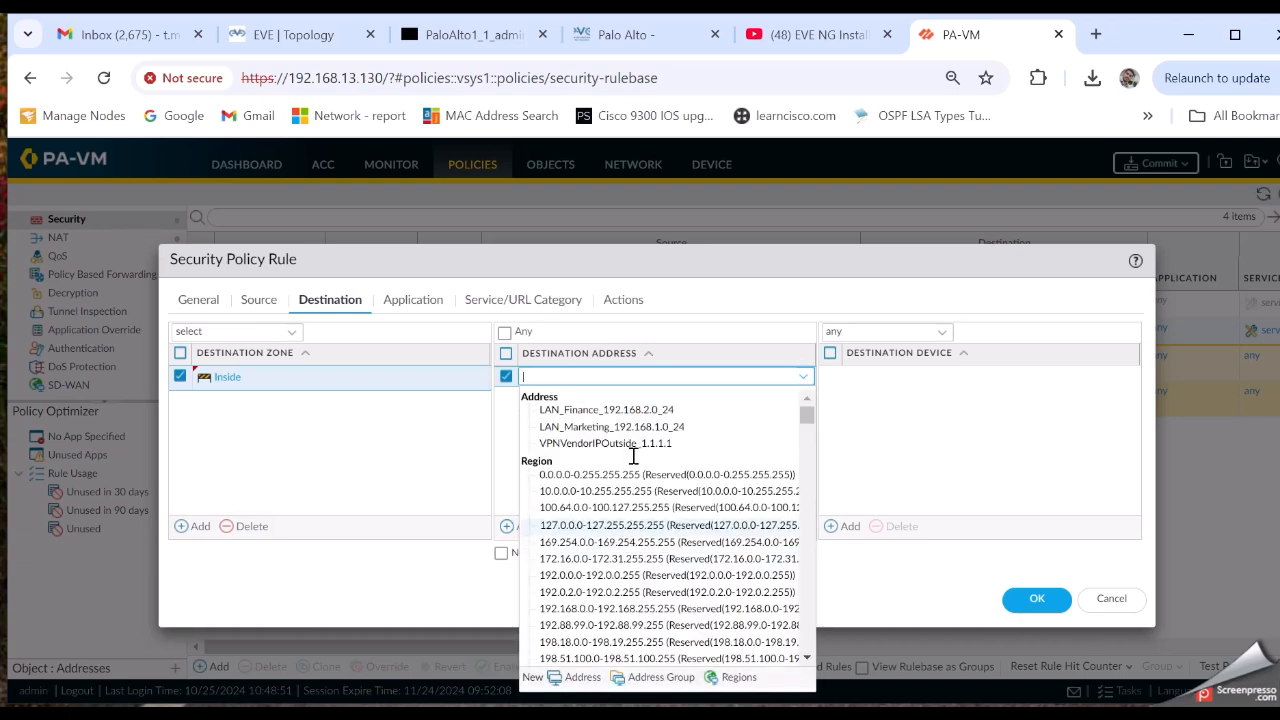
left_click(622, 428)
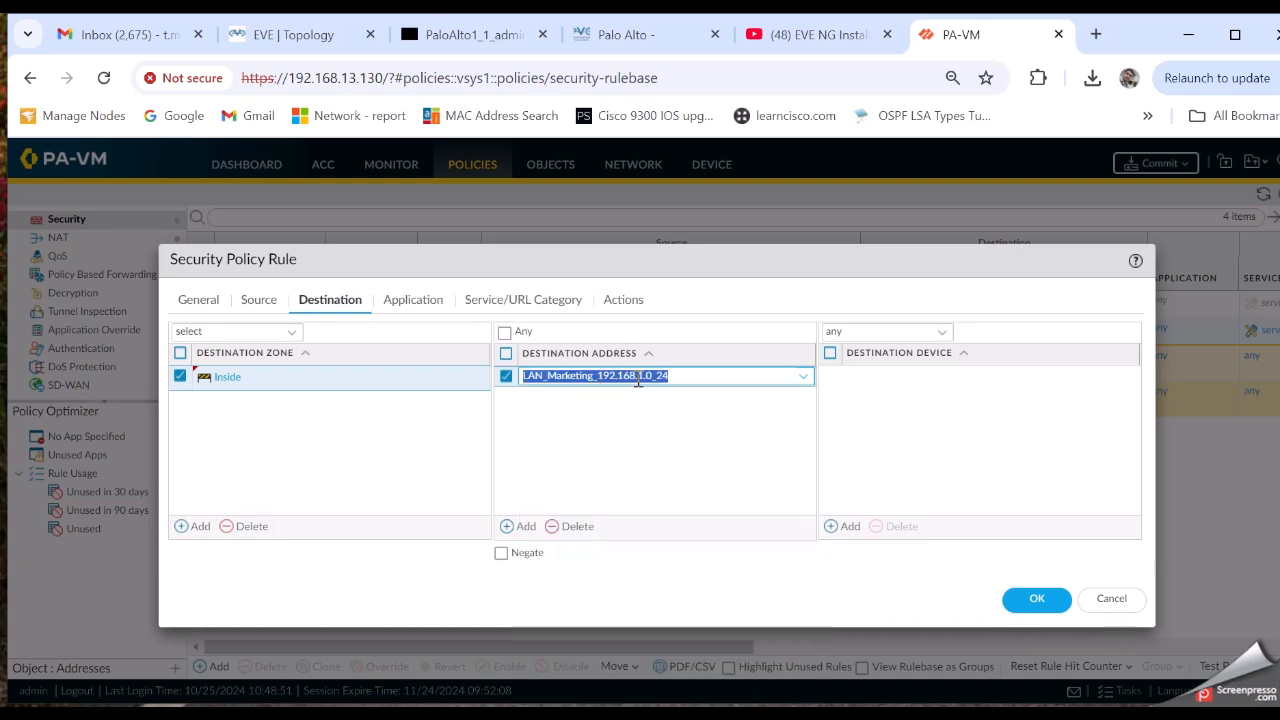
left_click(412, 302)
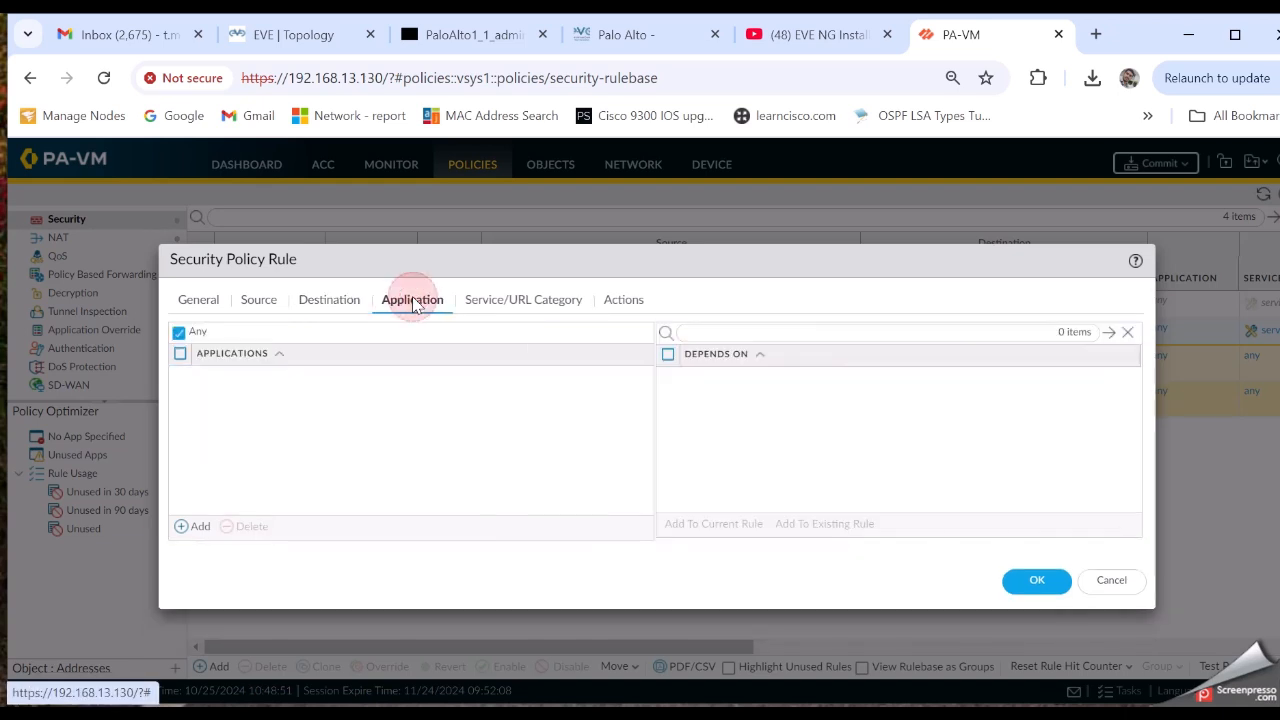
Limit the rule's service to TCP_3389, confirm the Allow action, and save the rule
left_click(507, 304)
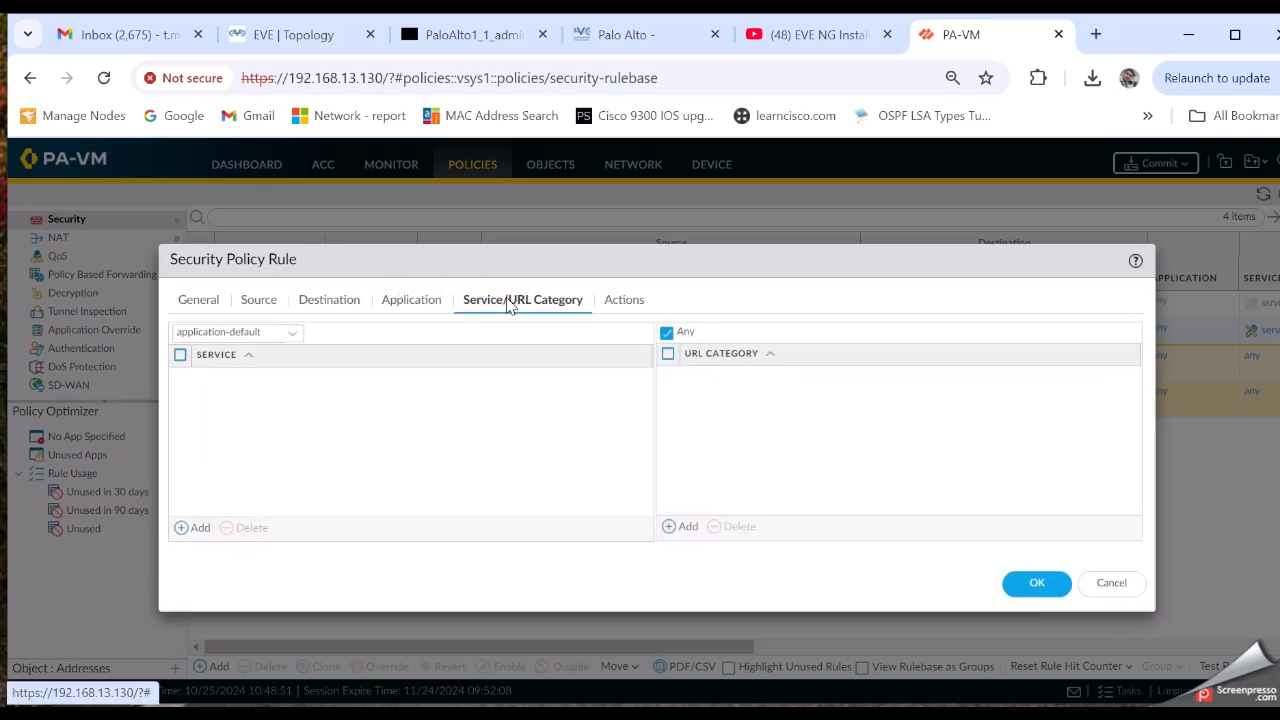
left_click(418, 305)
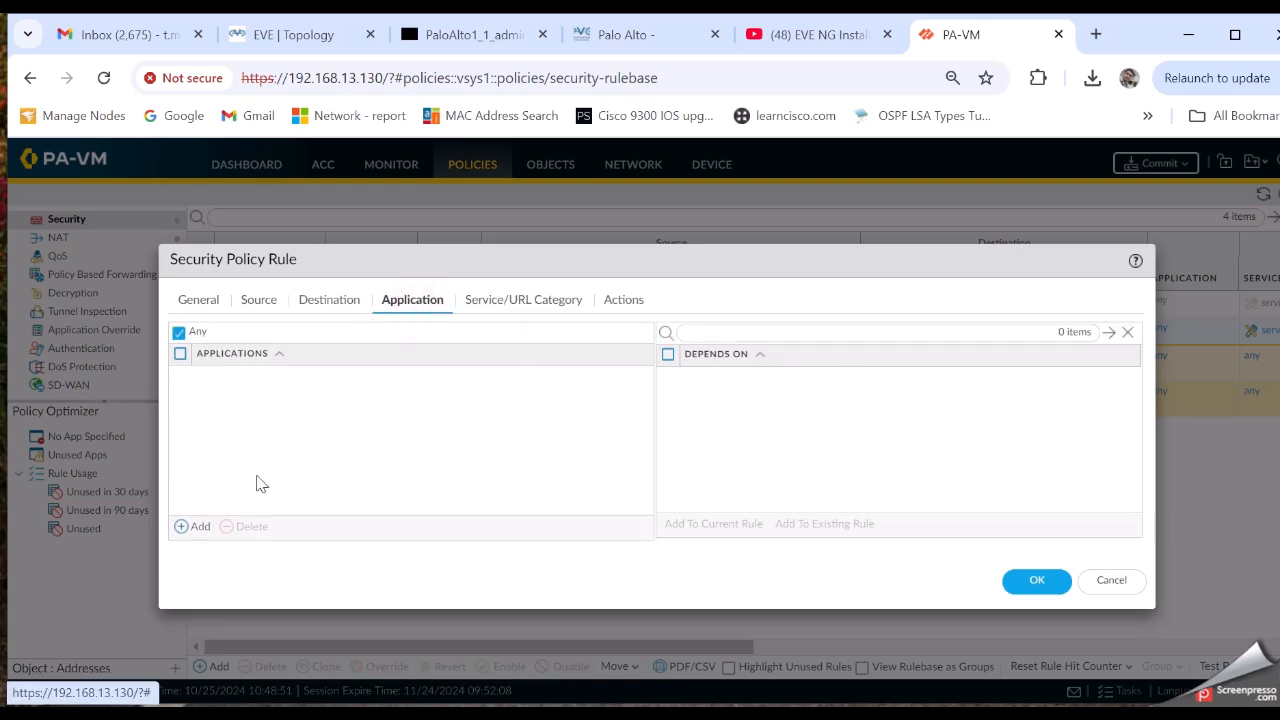
left_click(545, 305)
left_click(181, 529)
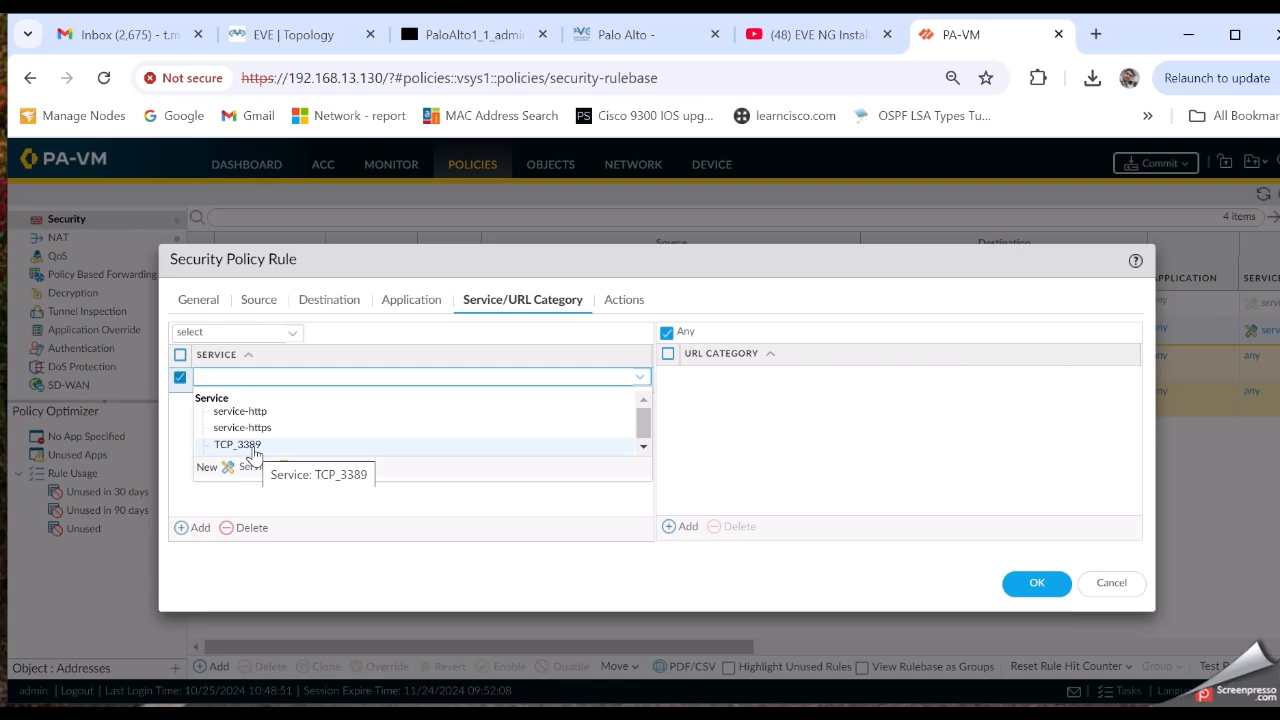
left_click(253, 446)
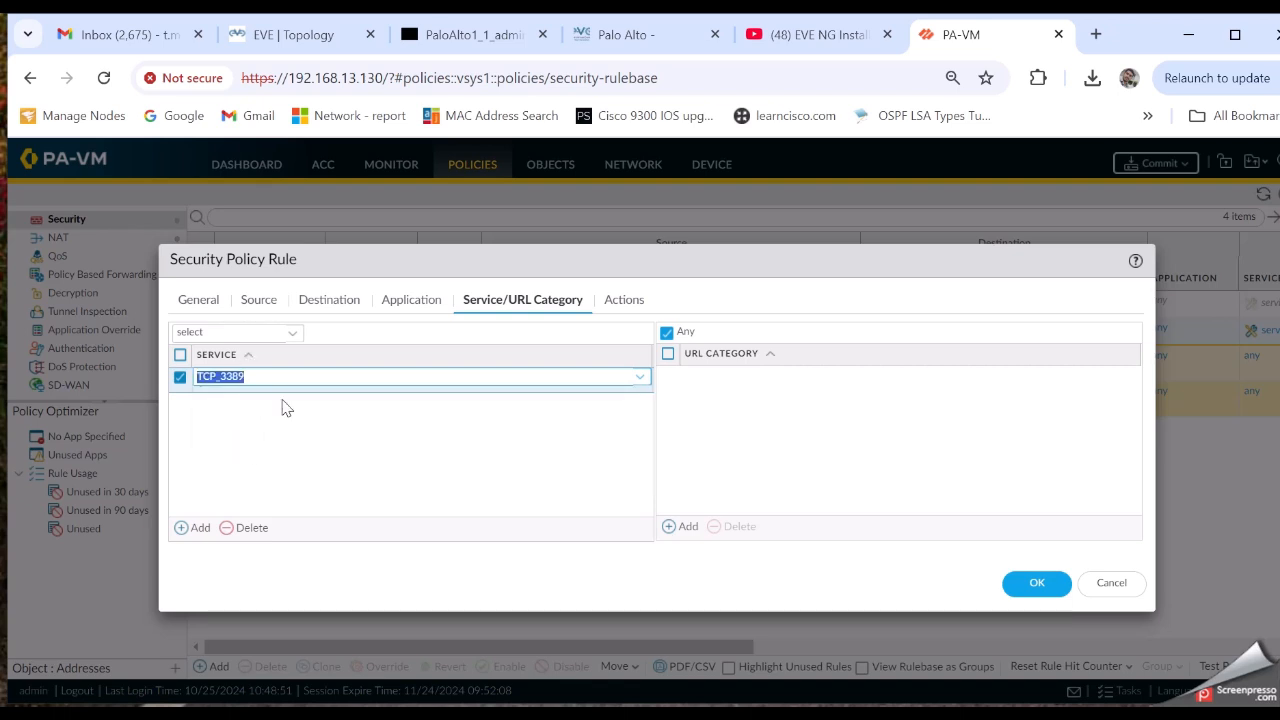
left_click(283, 406)
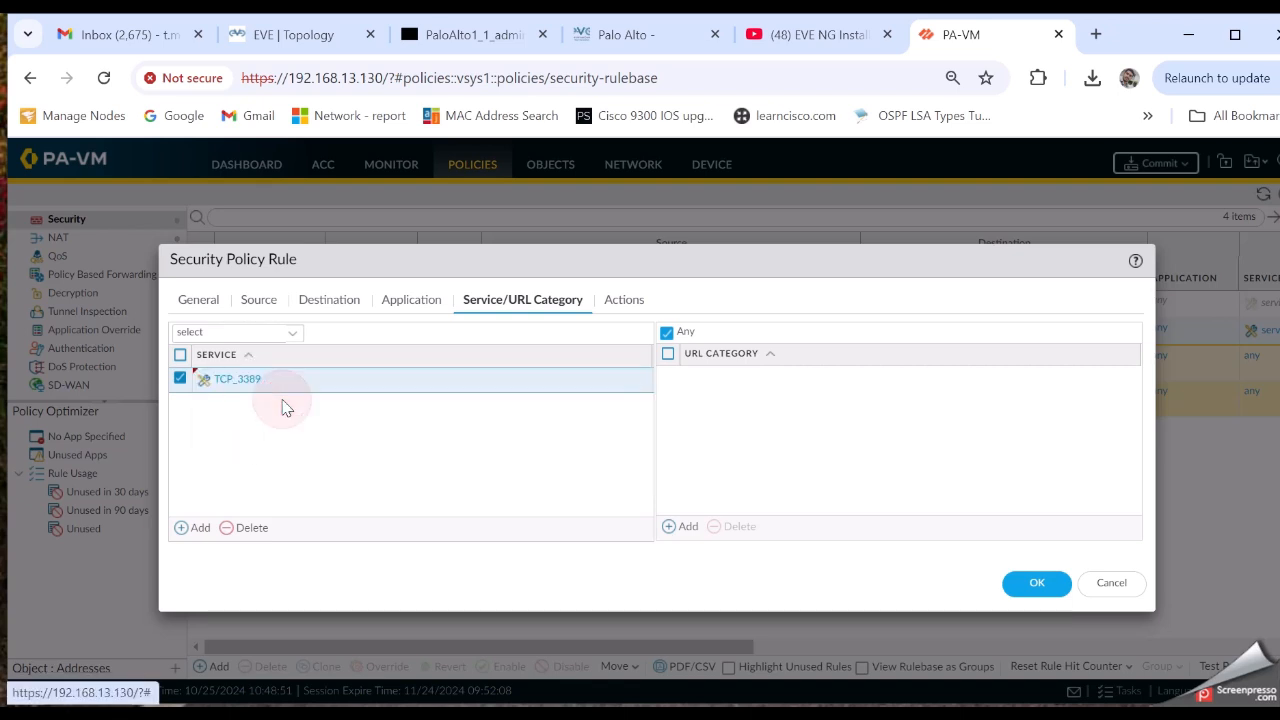
left_click(628, 304)
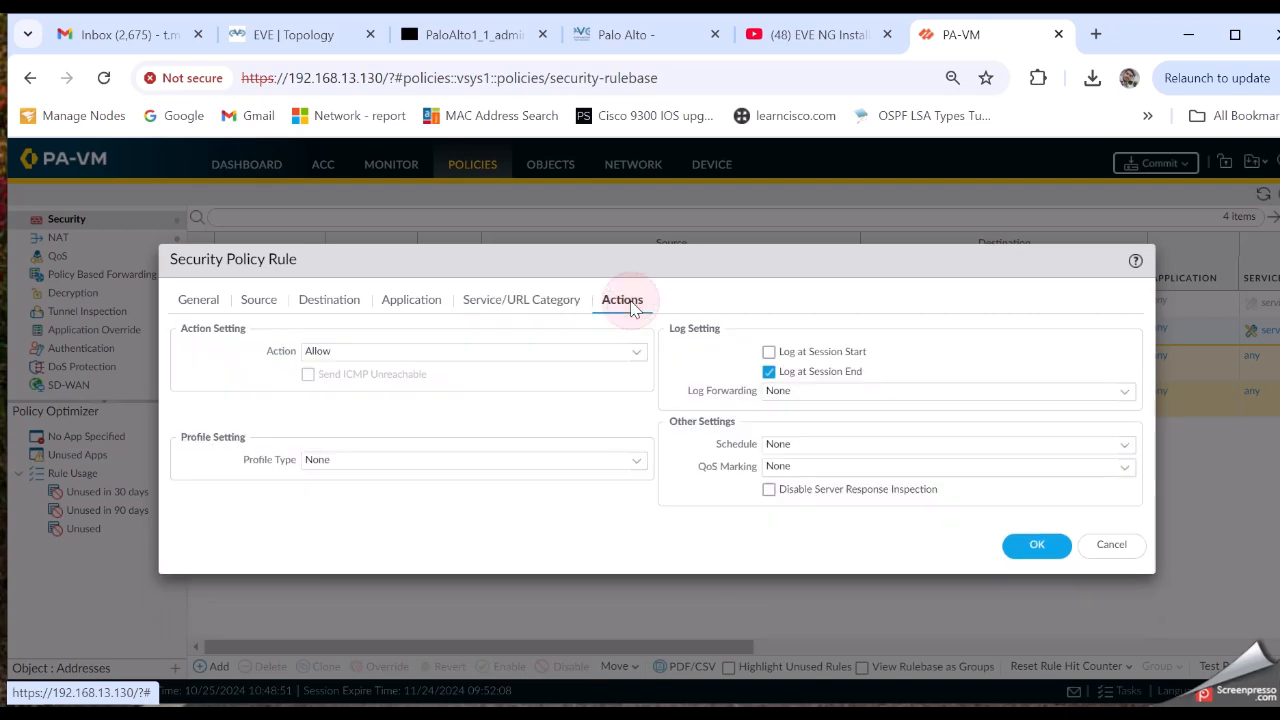
left_click(1040, 549)
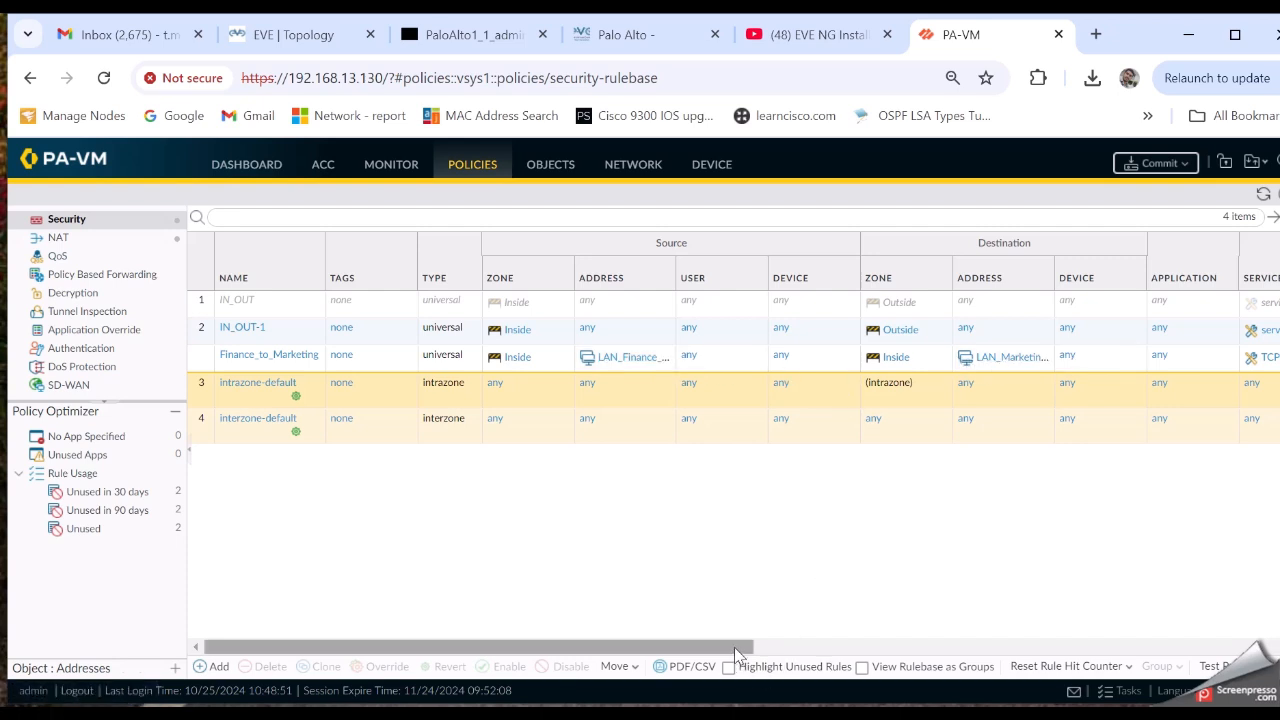
Scroll across the rulebase to review Finance_to_Marketing as rule 3, then go to Network IPSec Tunnels
left_click_drag(734, 647, 913, 655)
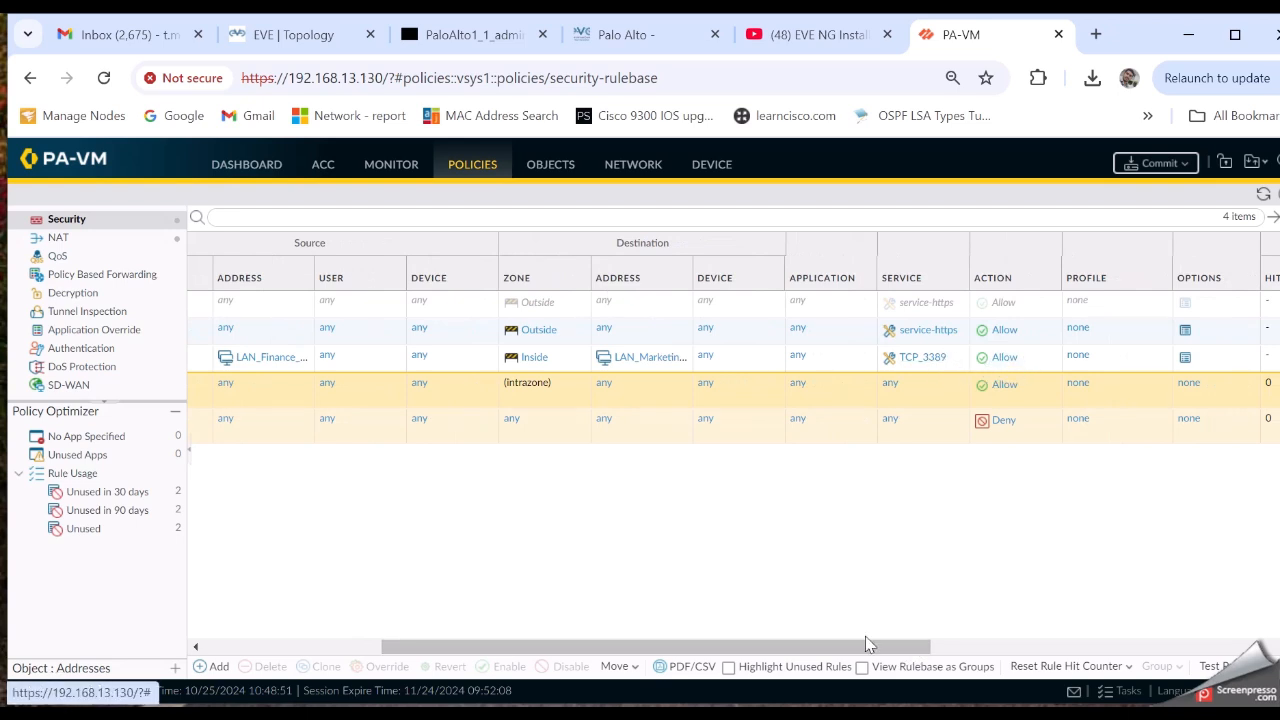
left_click_drag(864, 645, 669, 623)
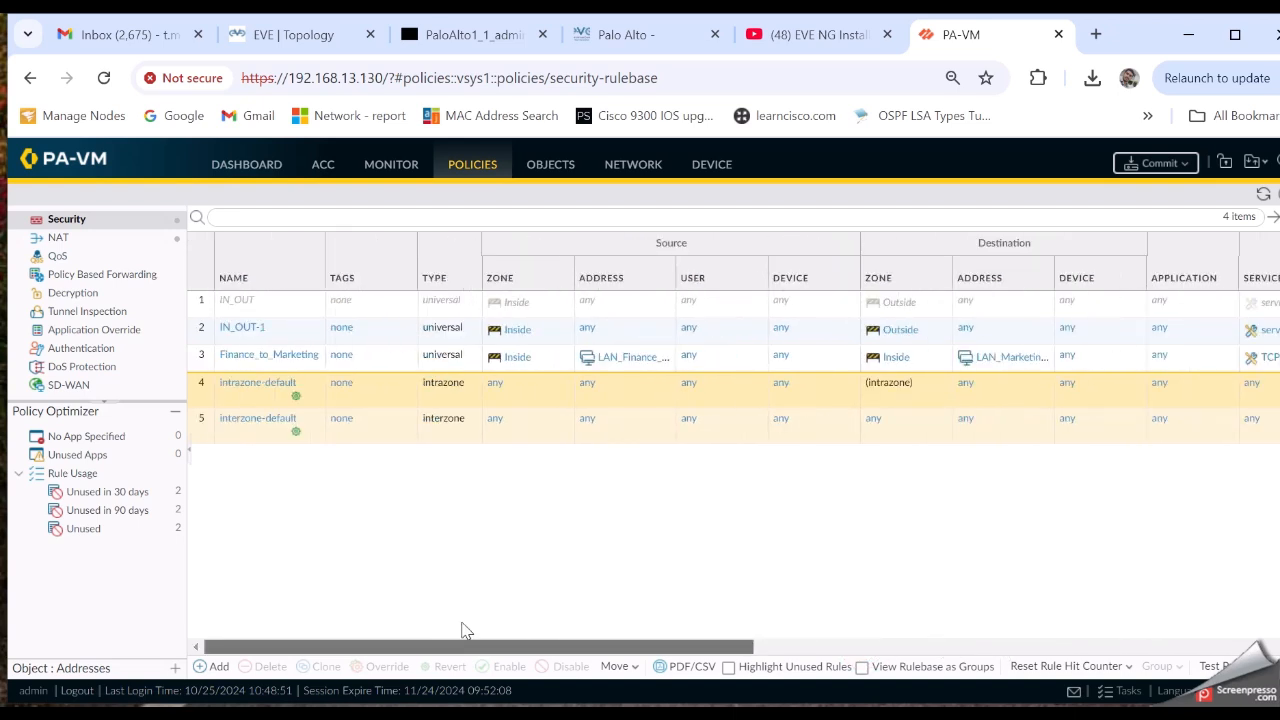
left_click(624, 172)
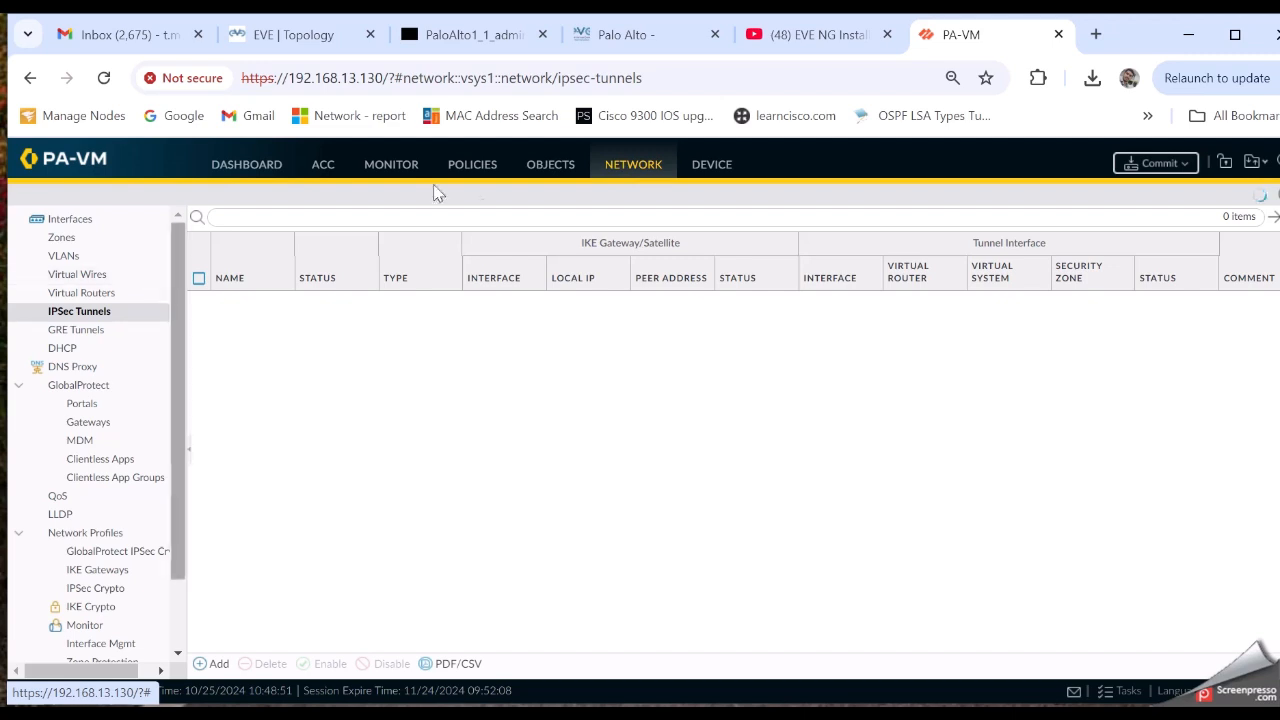
Start a new address group under Objects > Address Groups and enter its name
left_click(564, 166)
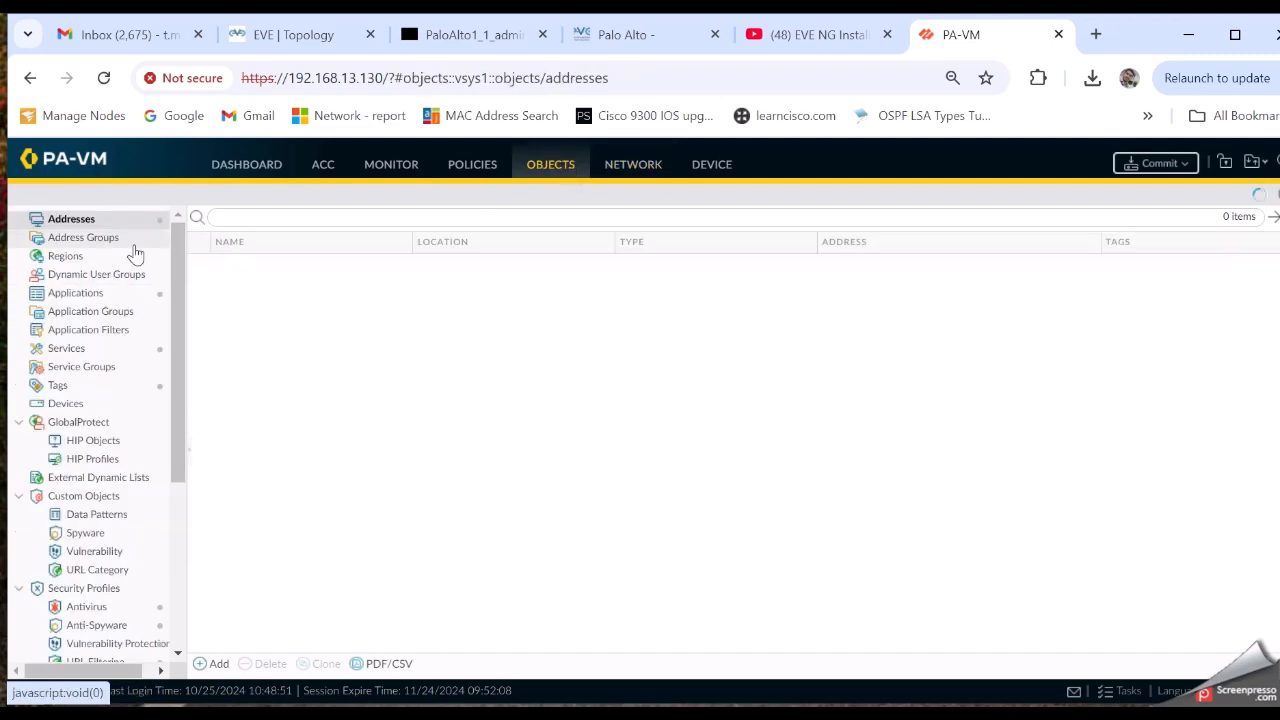
left_click(88, 238)
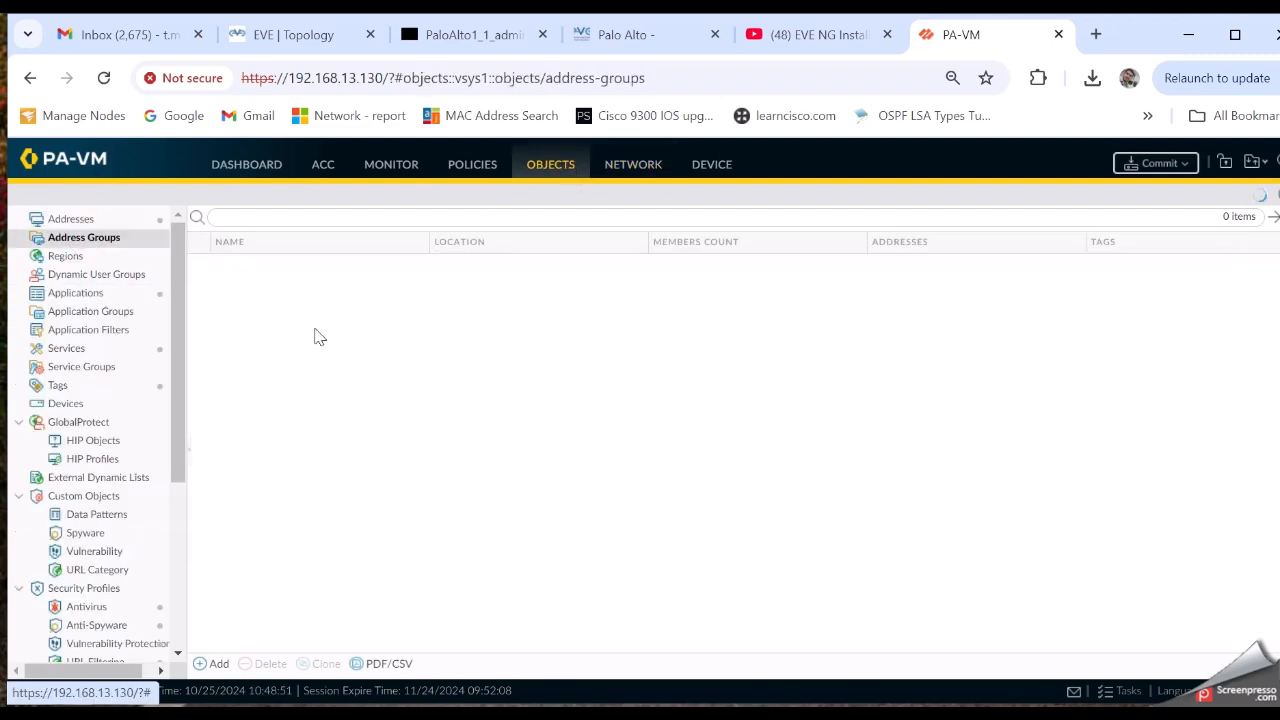
left_click(216, 664)
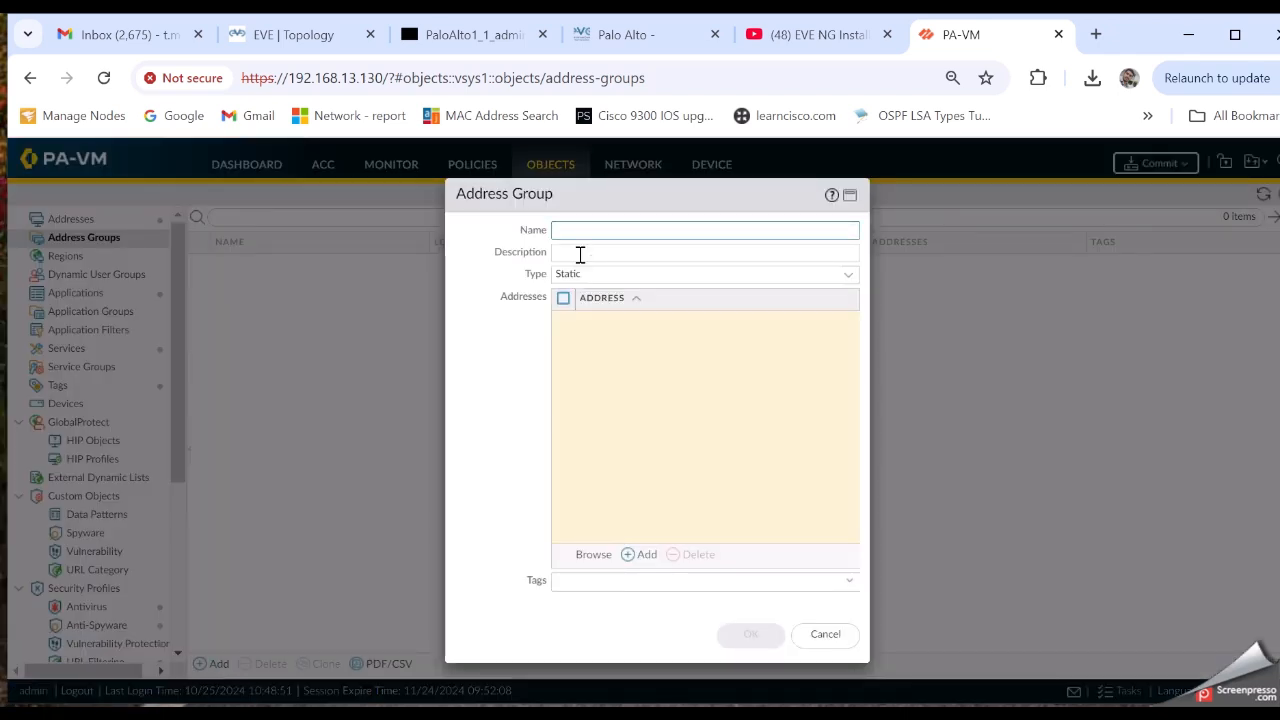
type("Adm")
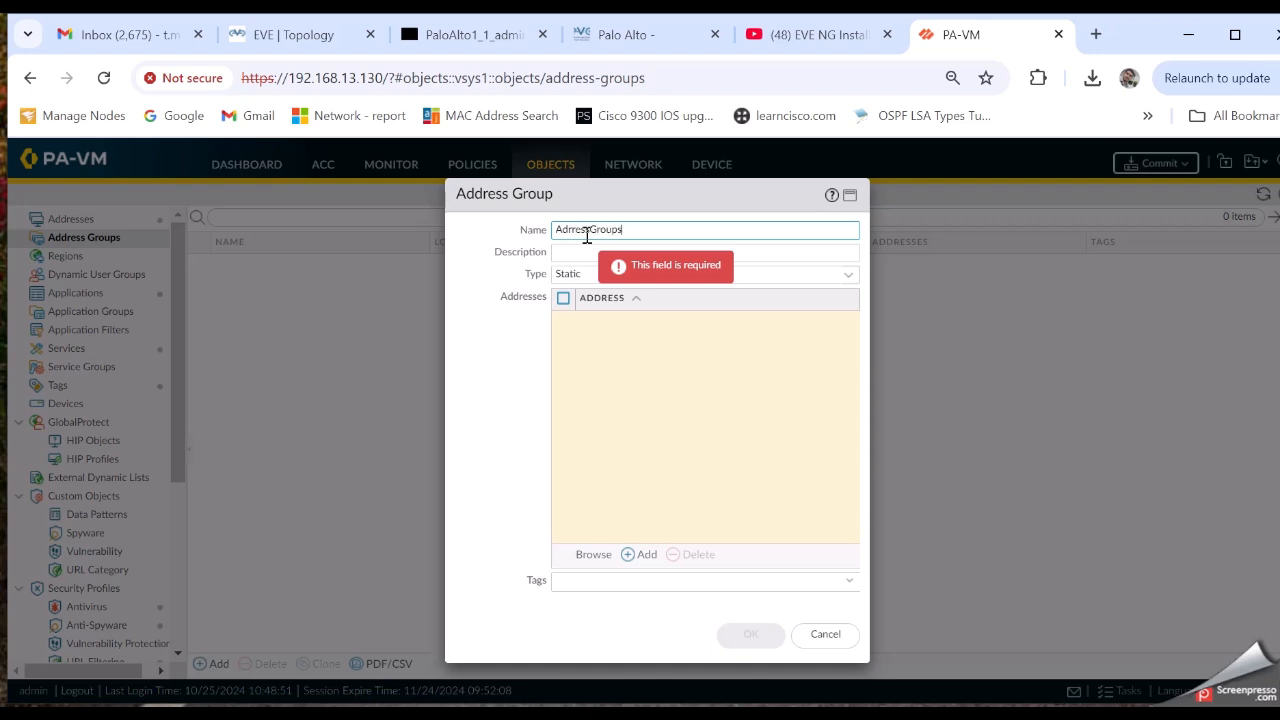
Add LAN_Finance_192.168.2.0_24 and LAN_Marketing_192.168.1.0_24 as static group members
left_click(640, 555)
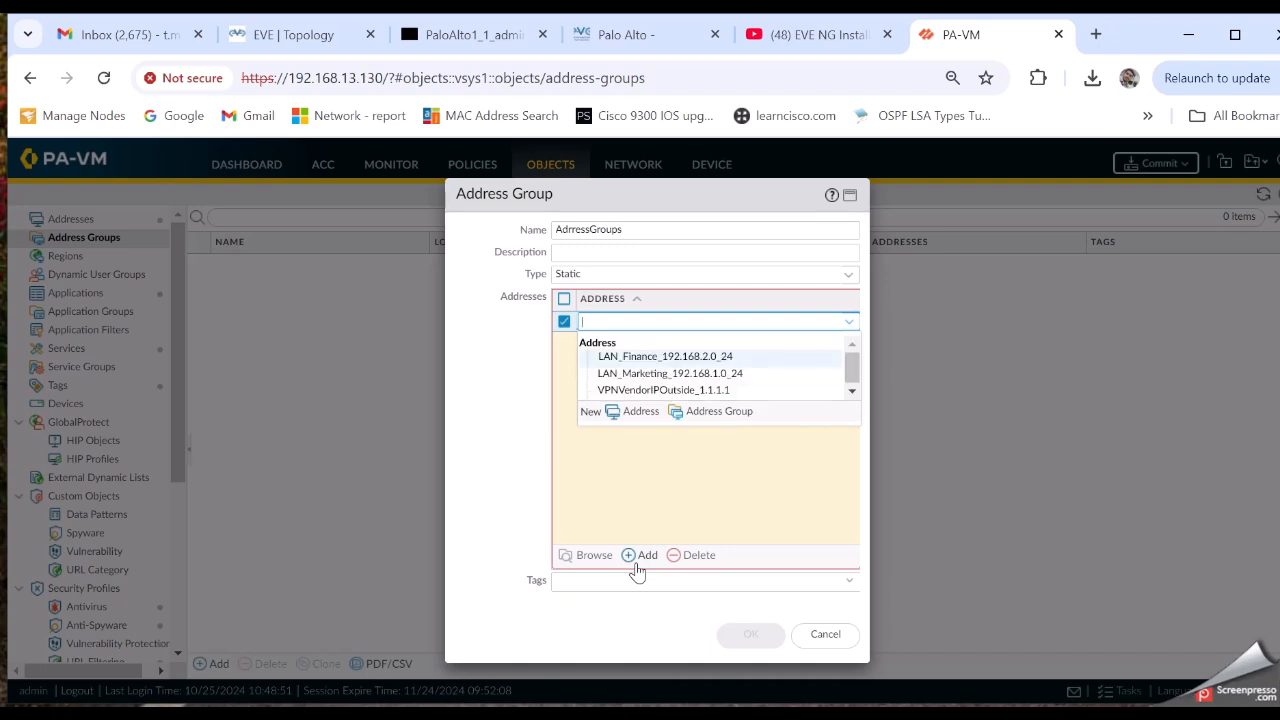
left_click(657, 360)
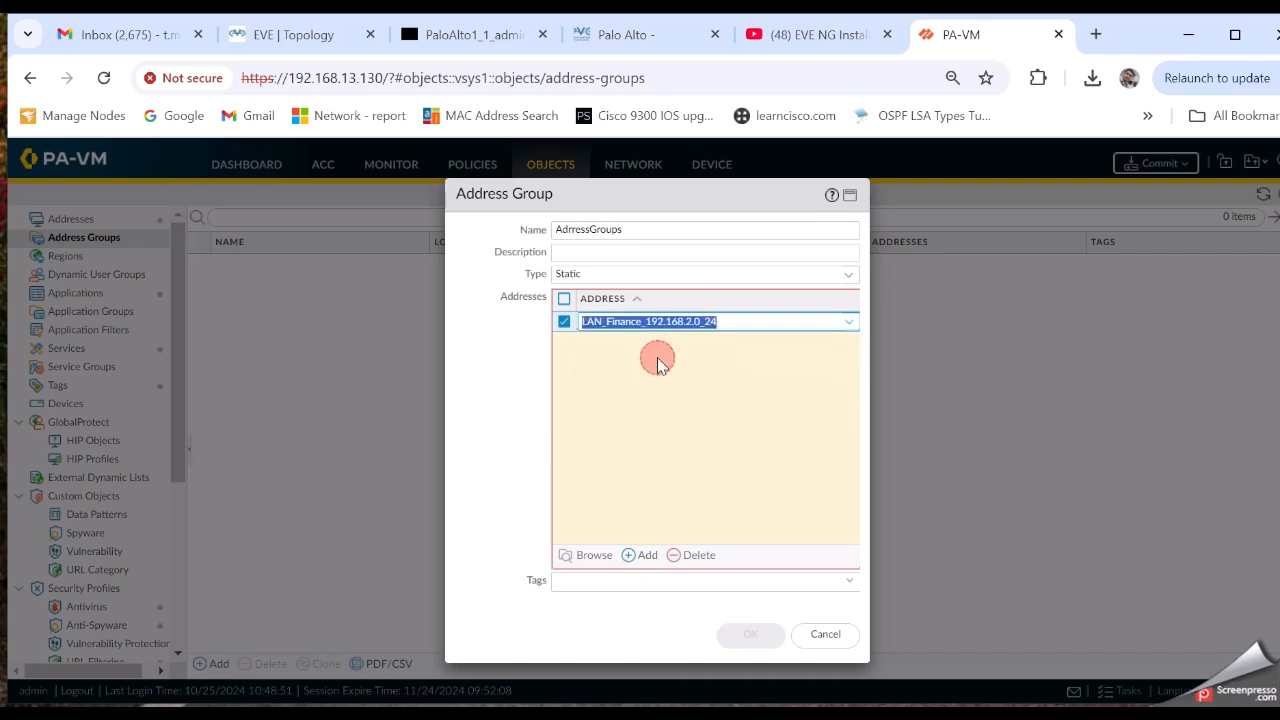
left_click(565, 326)
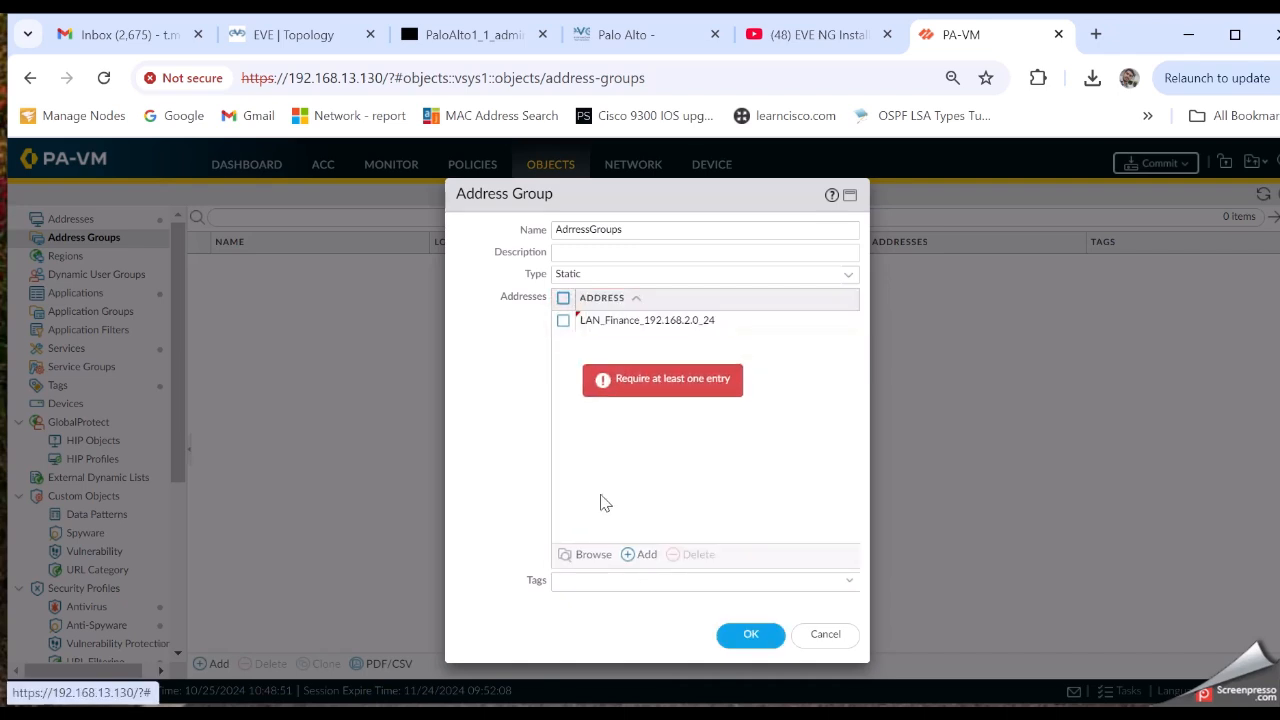
left_click(630, 555)
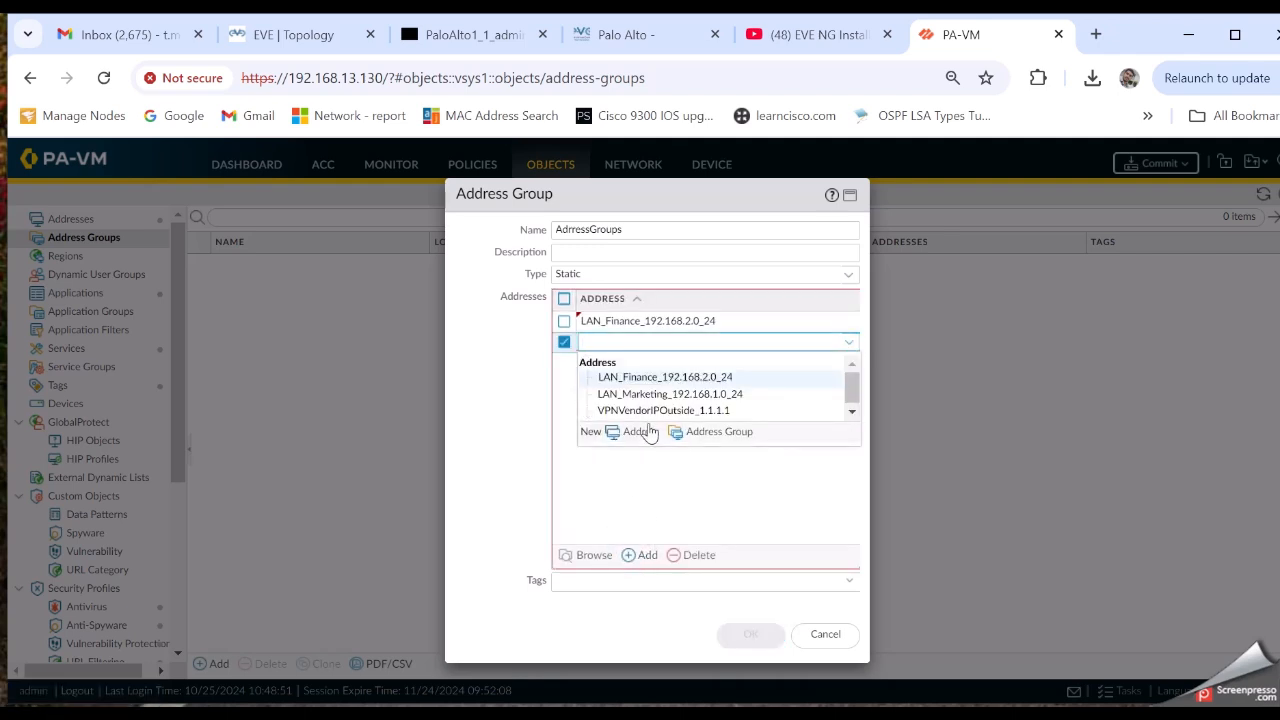
left_click(645, 398)
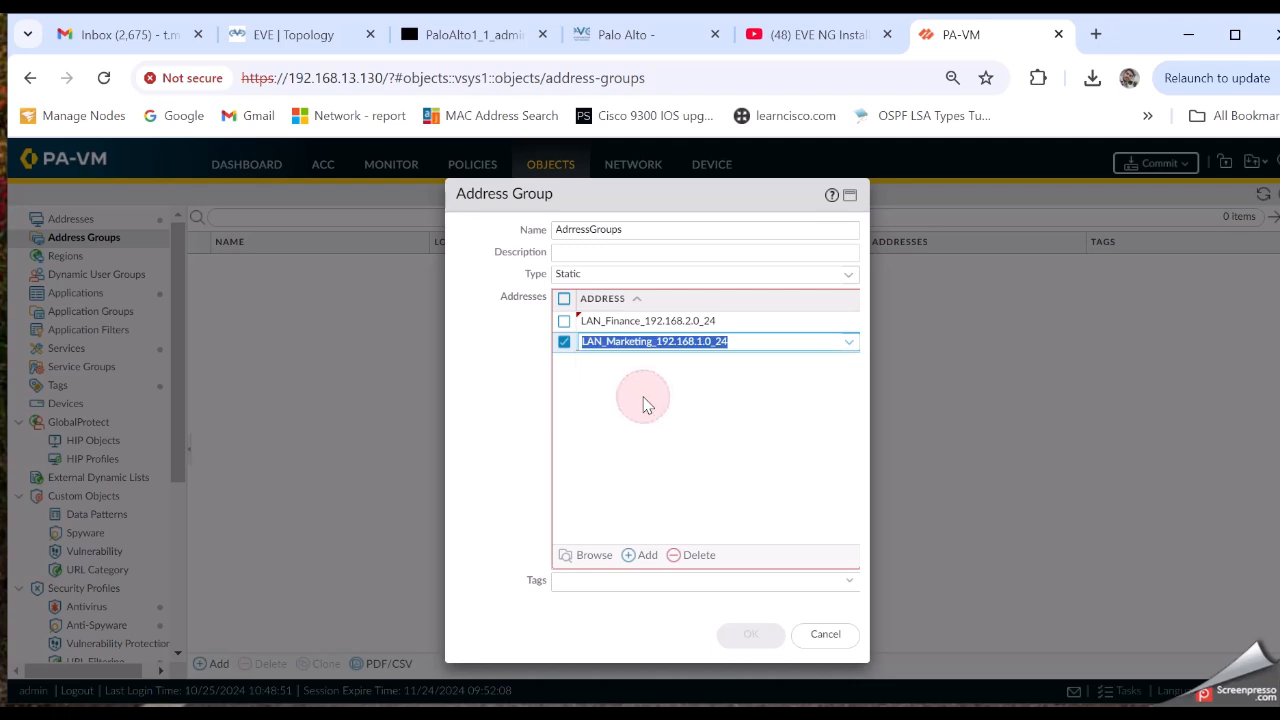
left_click(563, 341)
Complete the group name as AdrressGroups1 and save the group
left_click(650, 232)
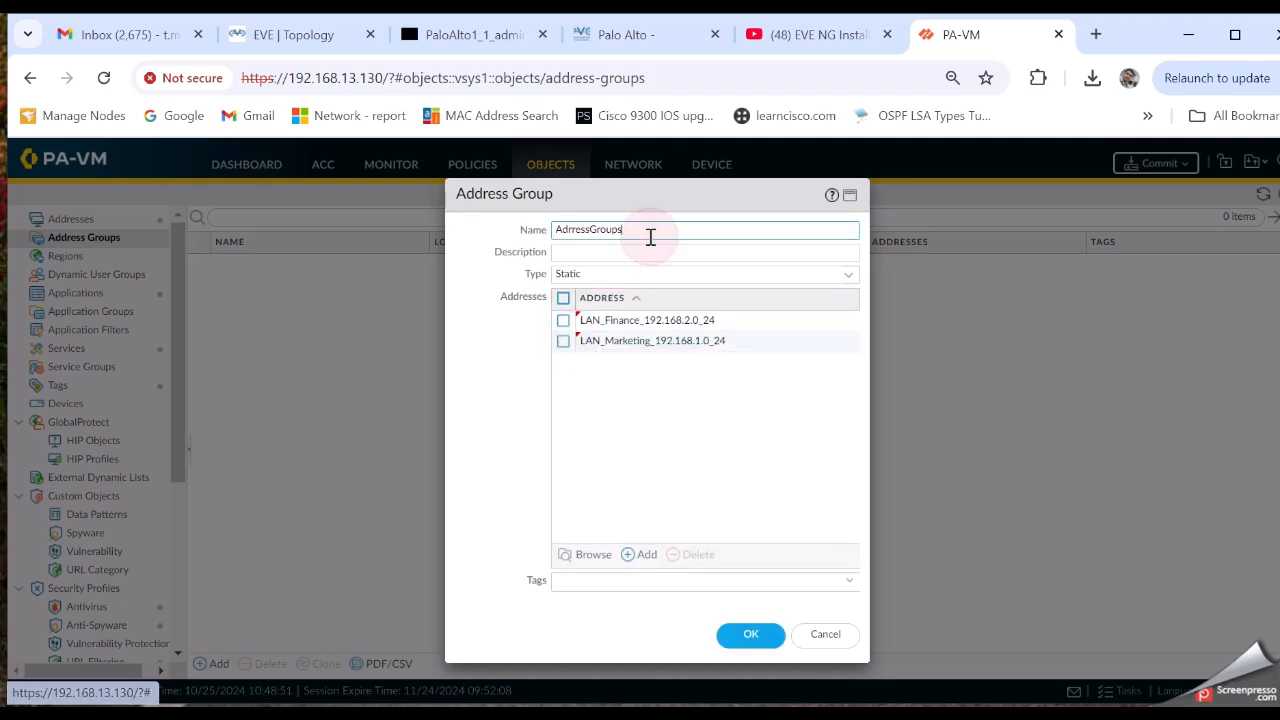
type("1")
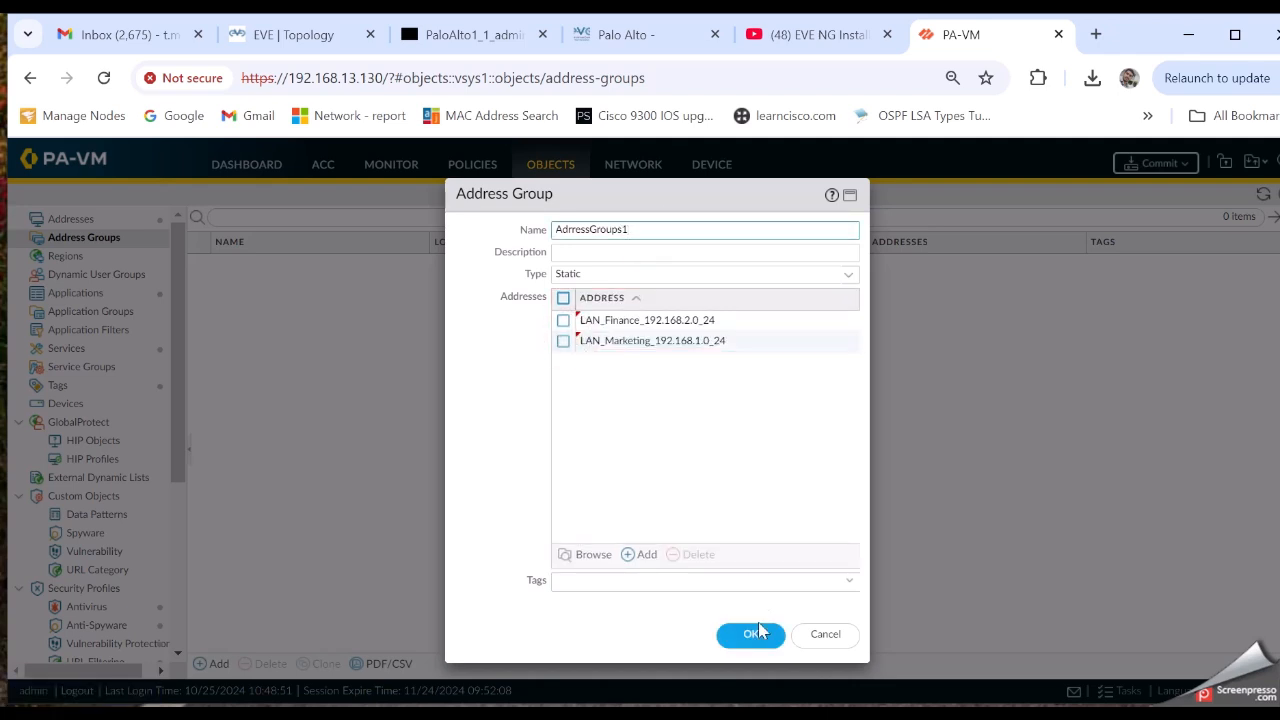
left_click(756, 635)
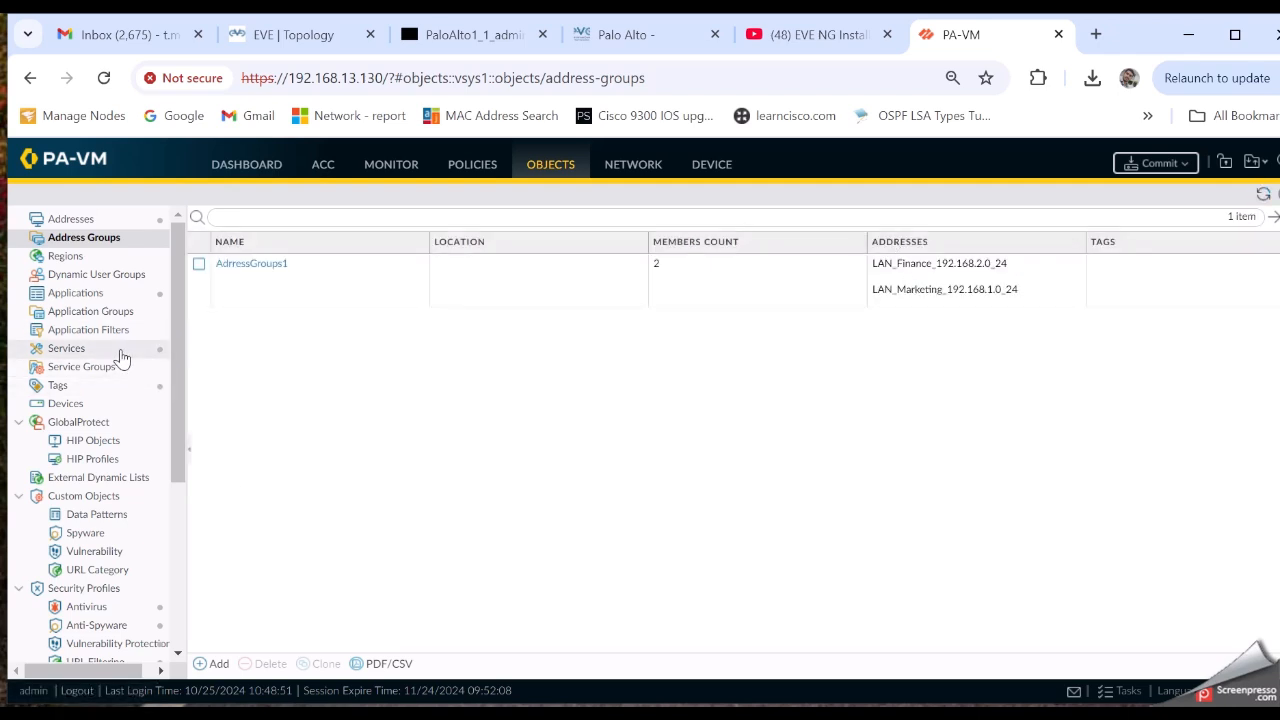
left_click(75, 350)
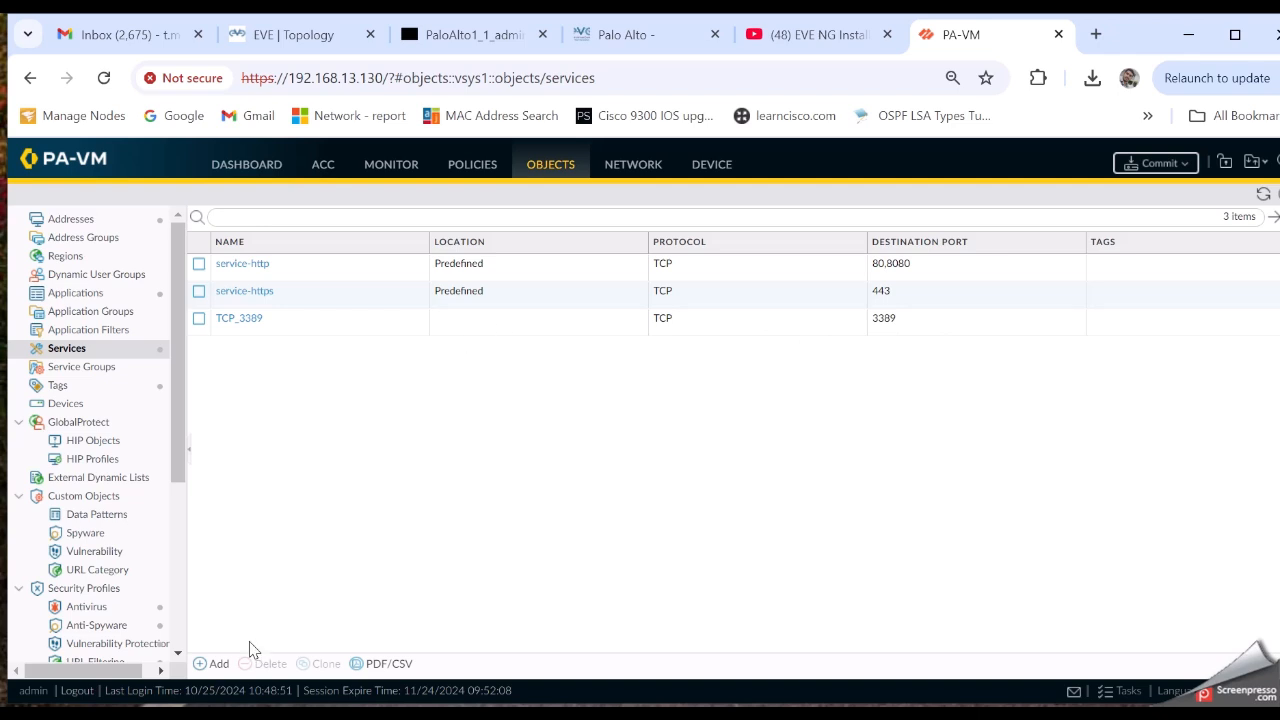
Create TCP service TCP_8080 with destination port 8080 and check it in the Services list
left_click(212, 665)
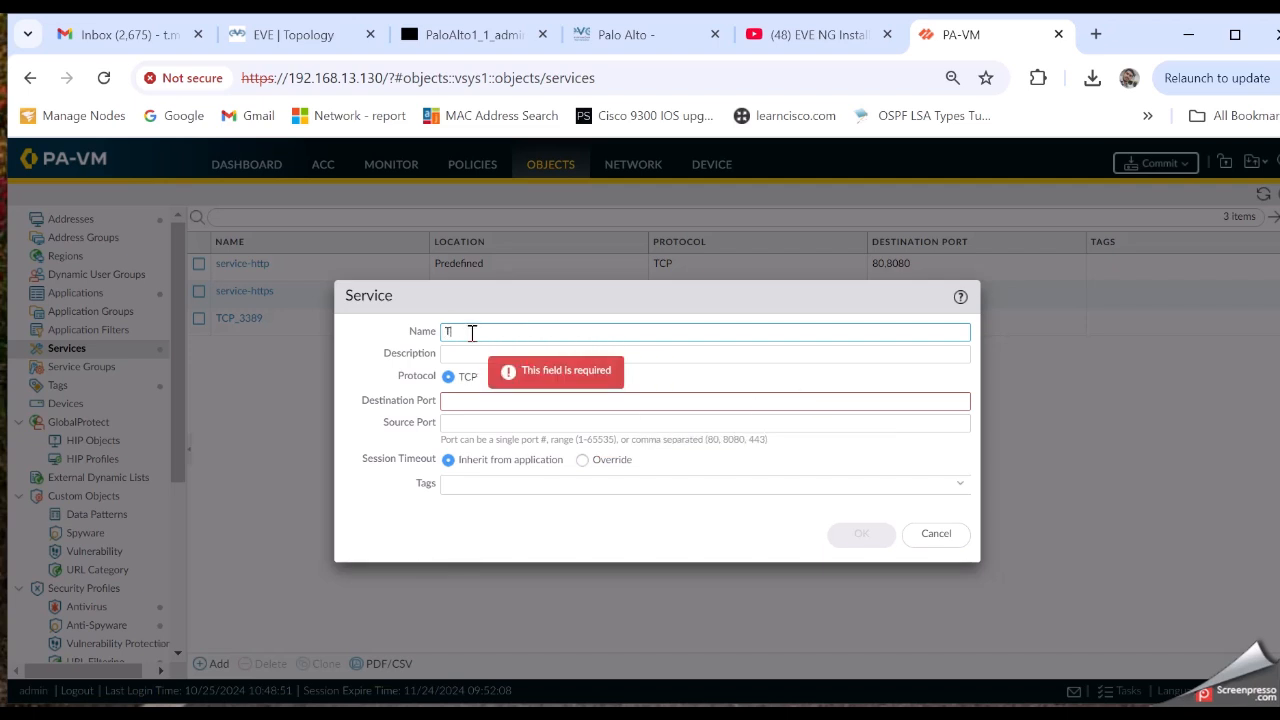
type("TCP_8080")
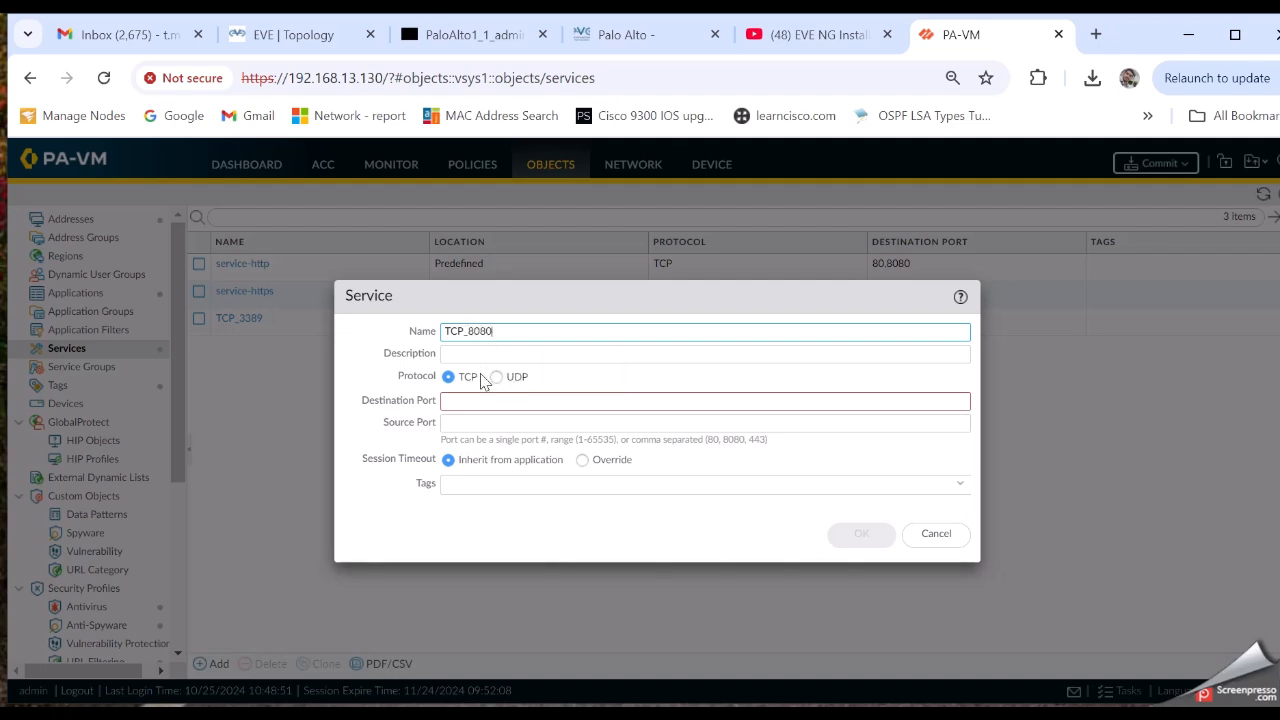
left_click(480, 398)
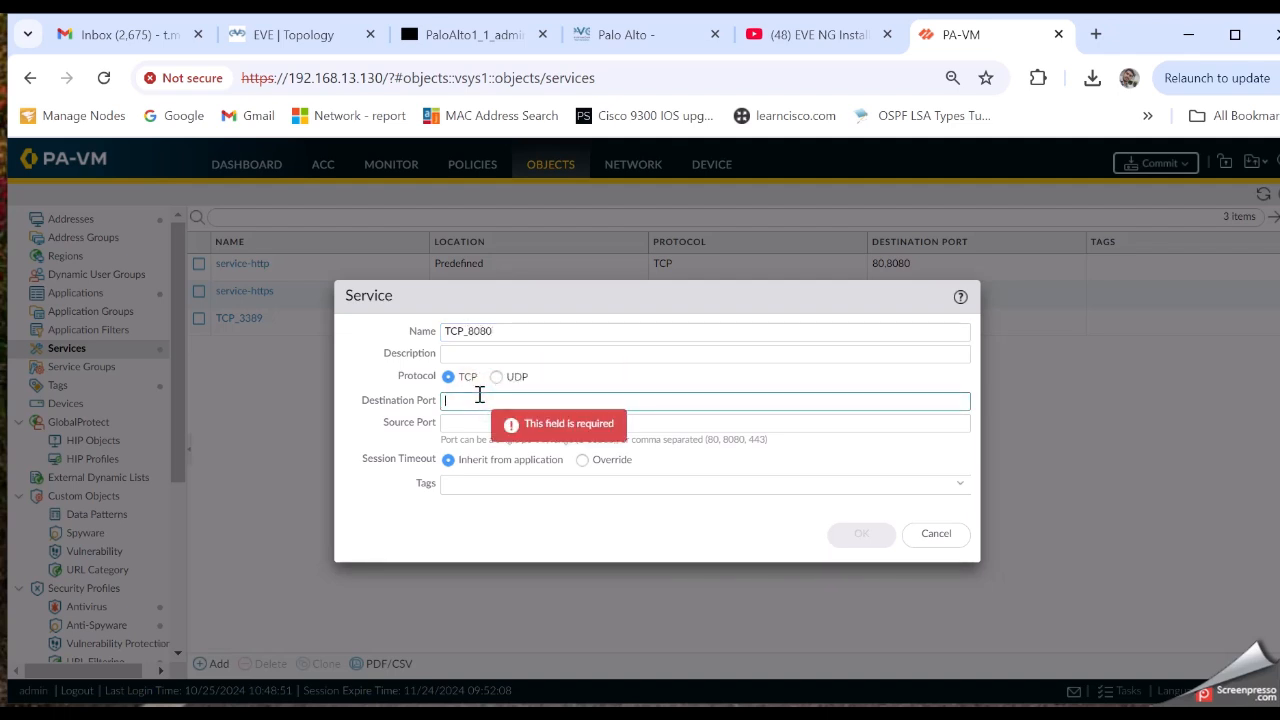
type("8080")
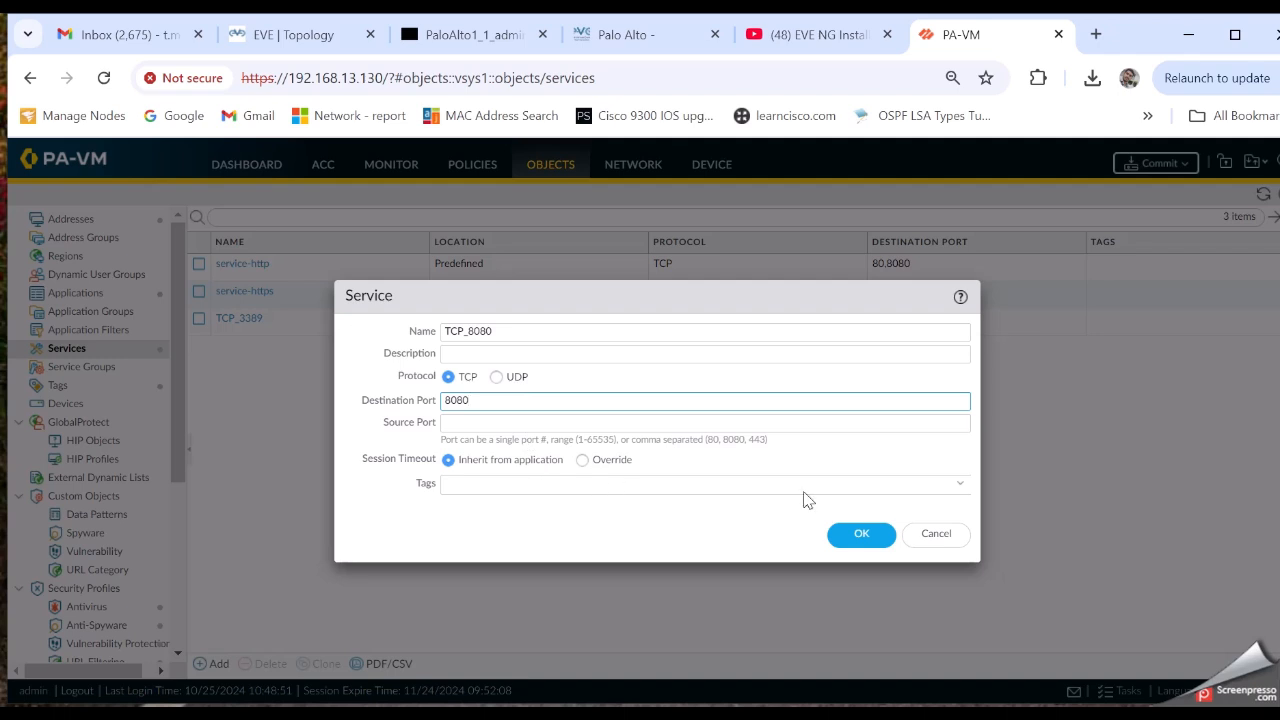
left_click(871, 537)
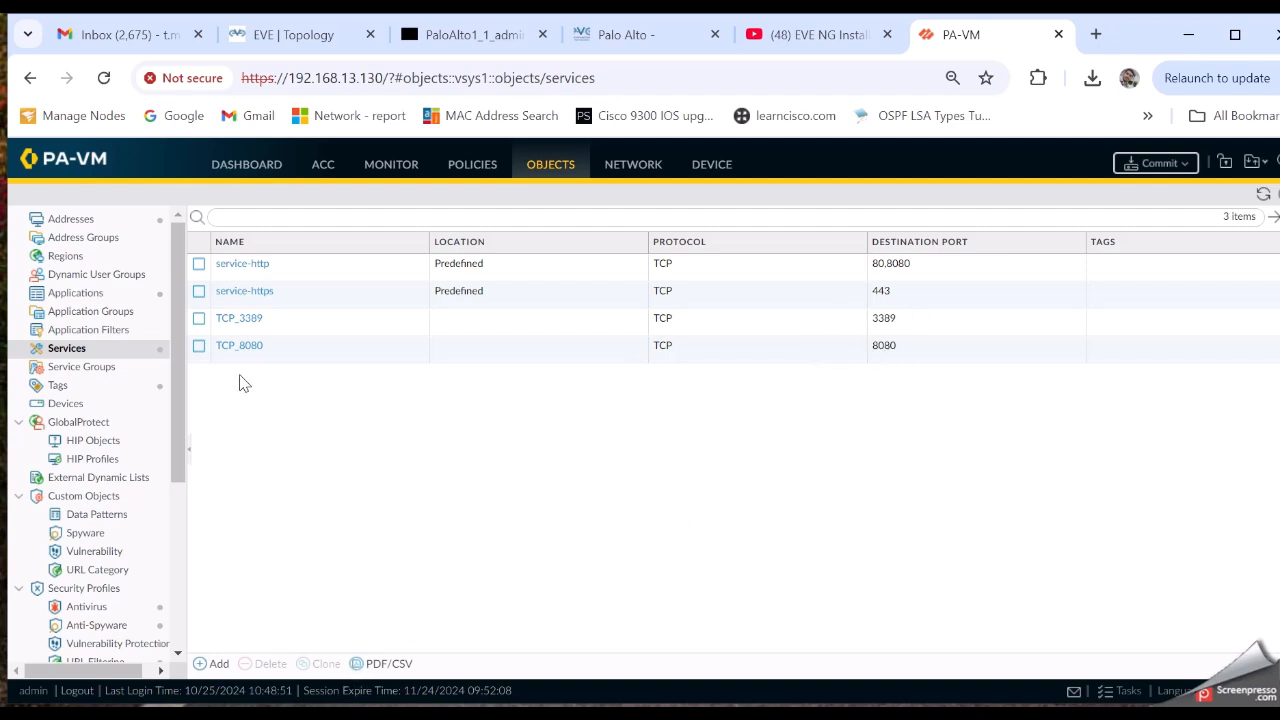
left_click(199, 346)
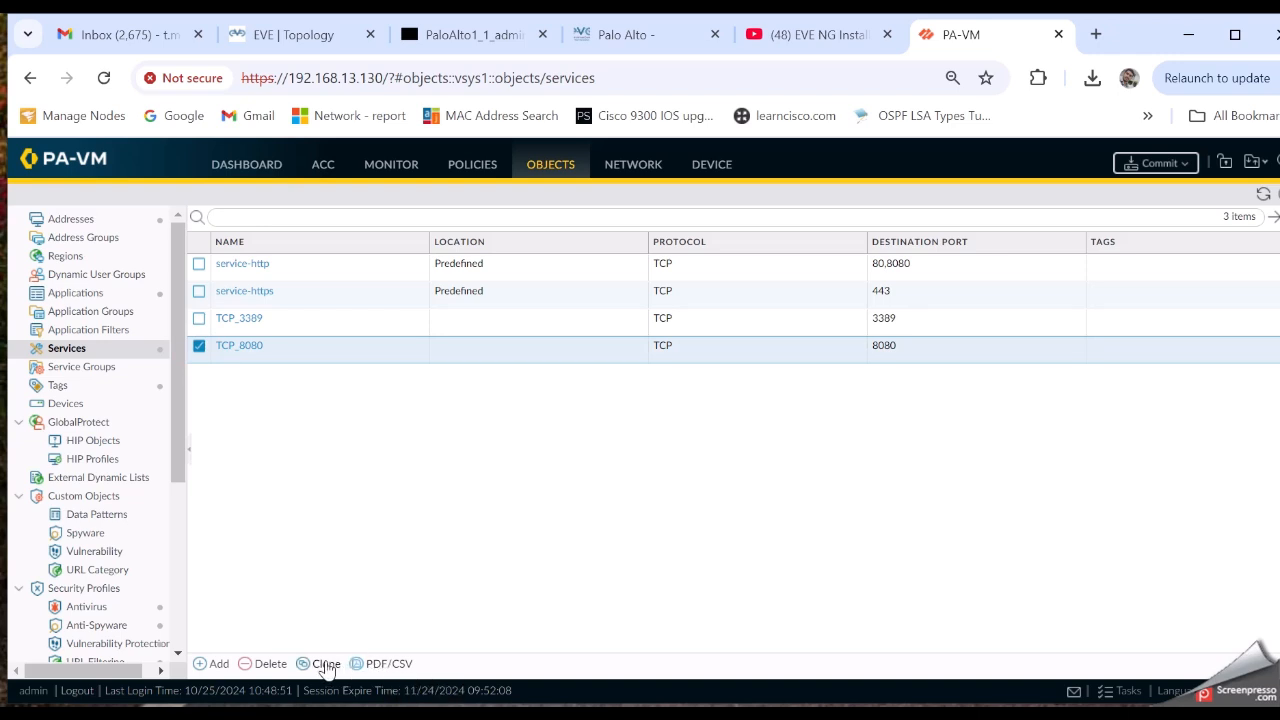
left_click(199, 347)
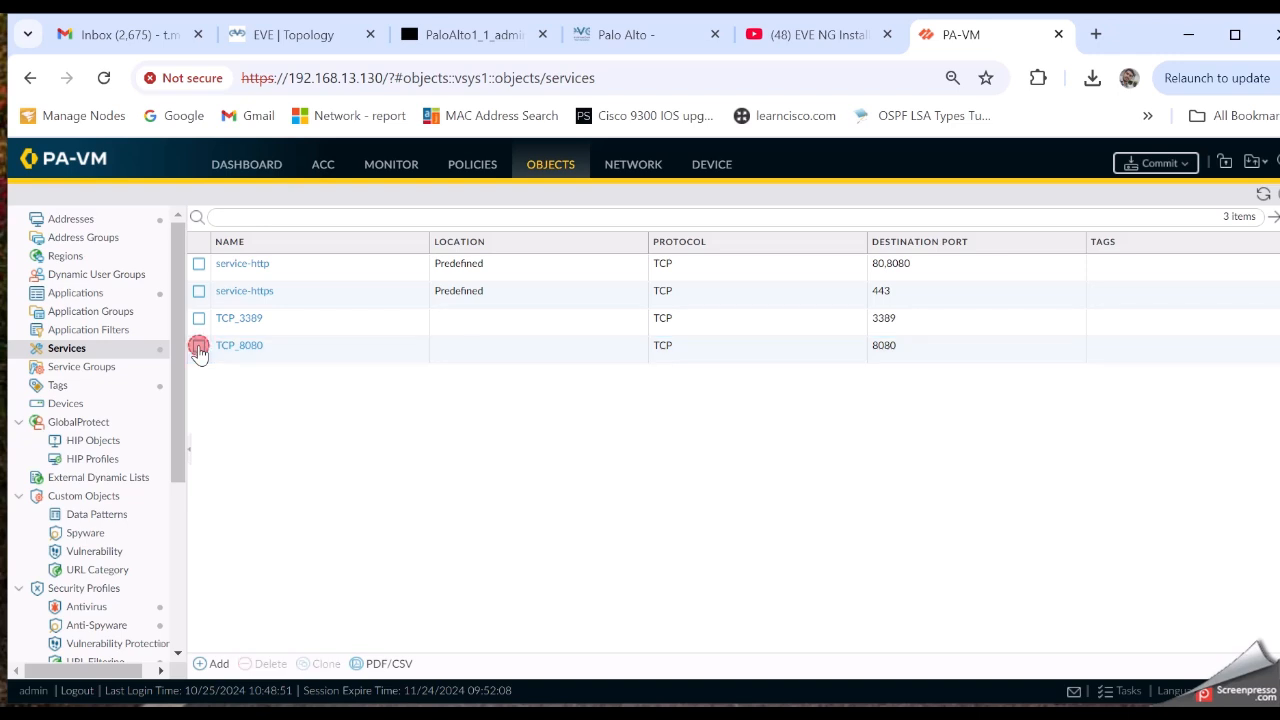
View Network > Interfaces Ethernet list showing ethernet1/1 as Layer3 DHCP in zone Inside
left_click(617, 172)
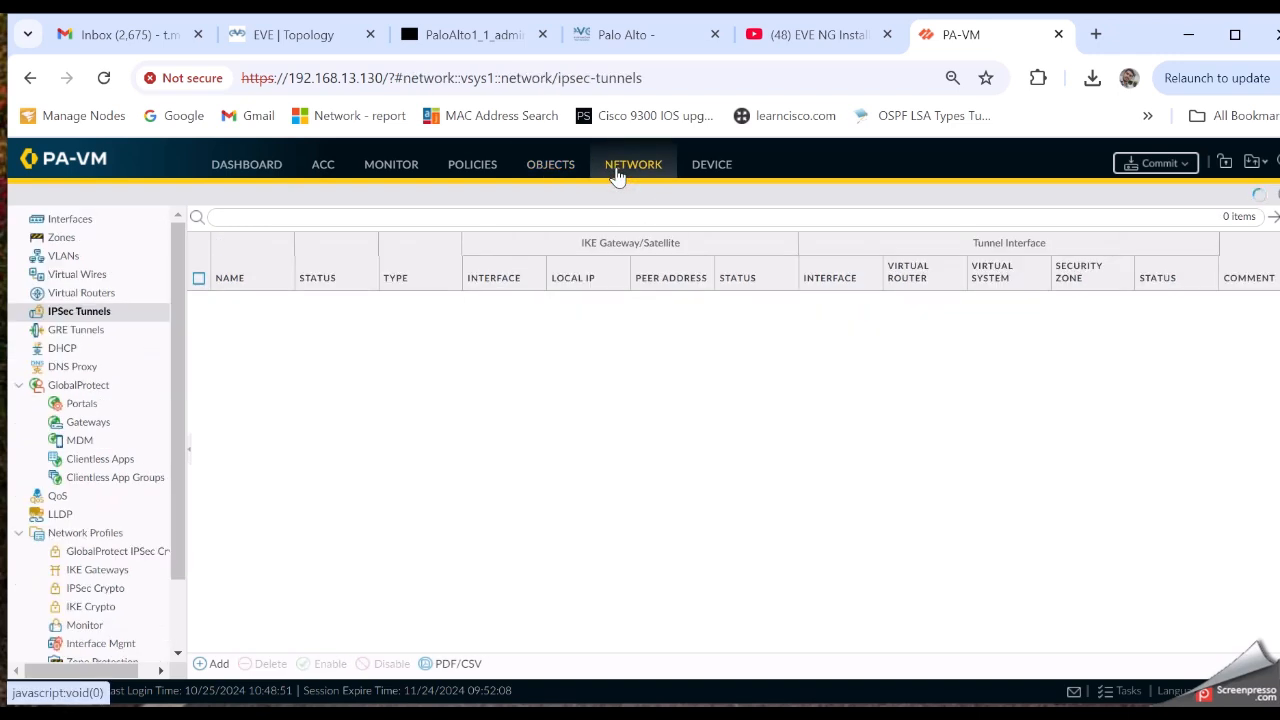
scroll(106, 528, "down", 2)
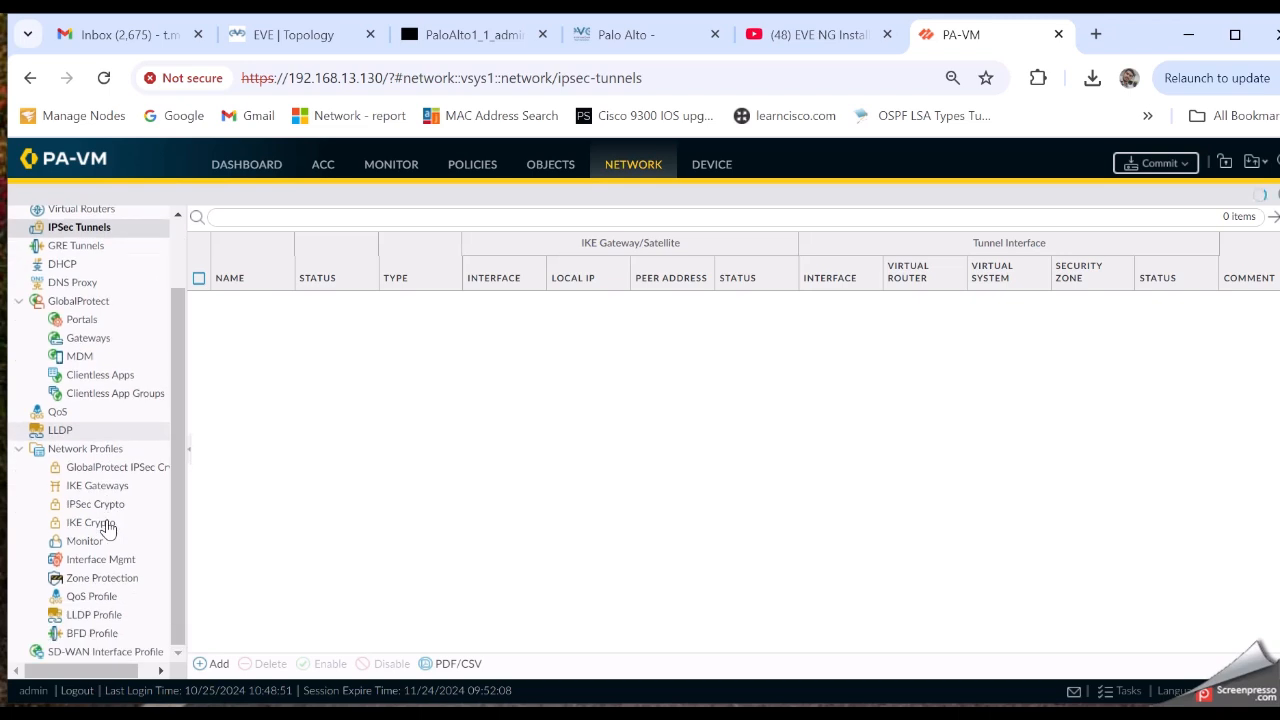
scroll(118, 354, "up", 2)
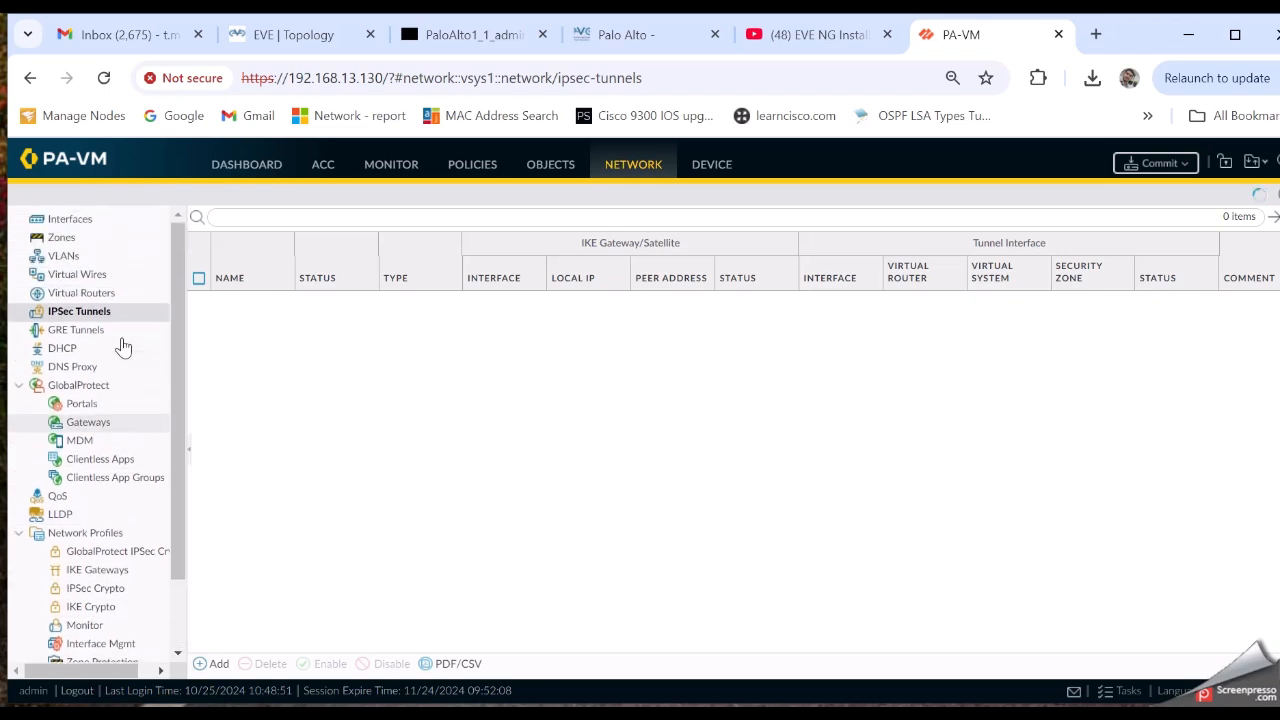
left_click(103, 219)
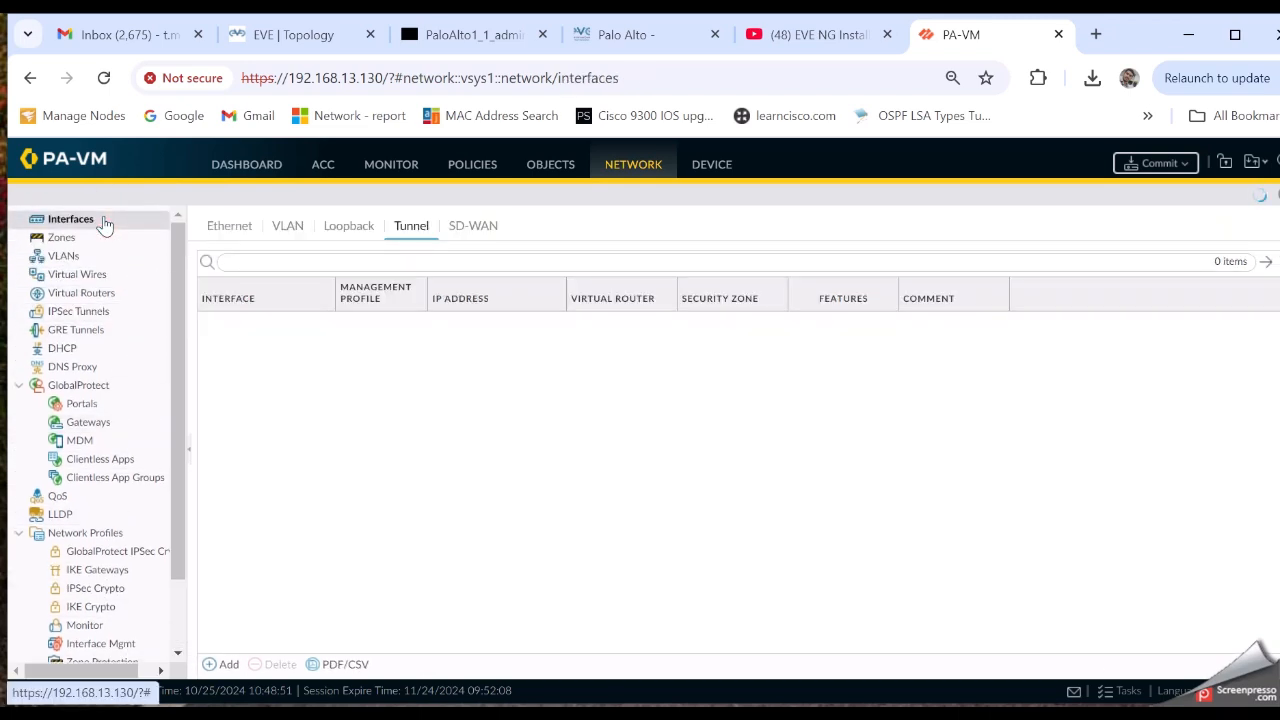
left_click(229, 225)
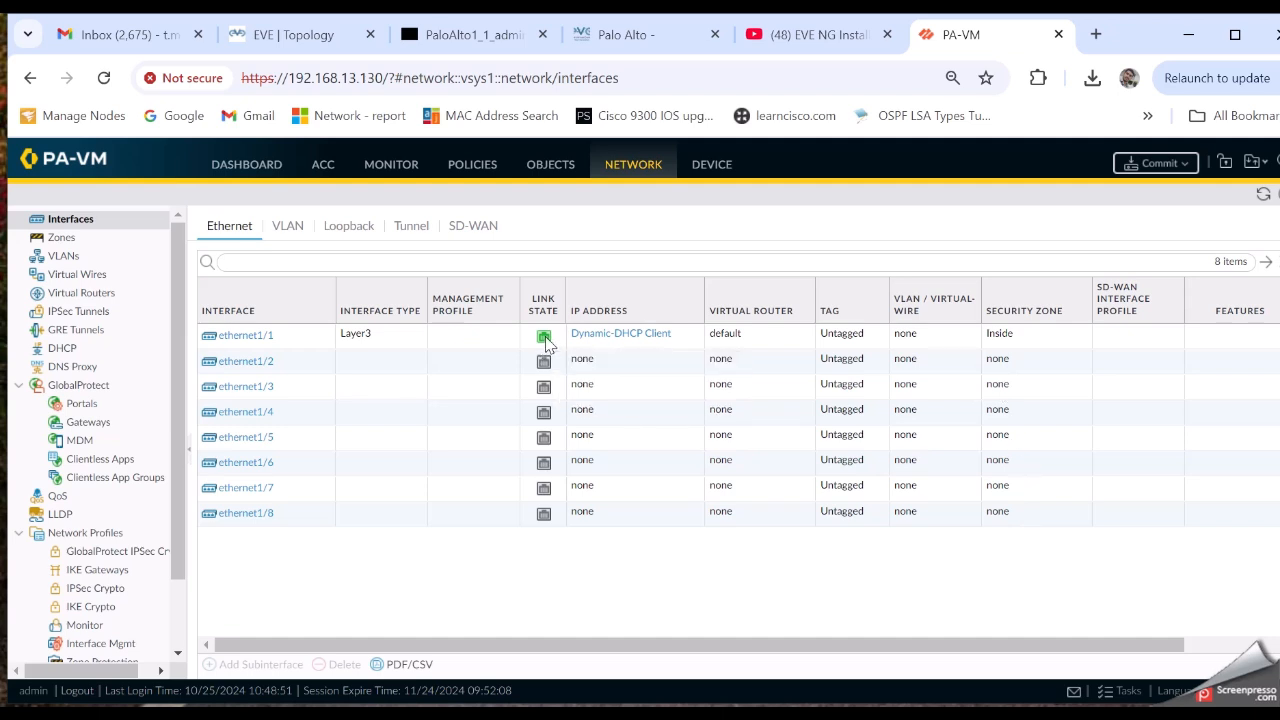
mouse_move(551, 342)
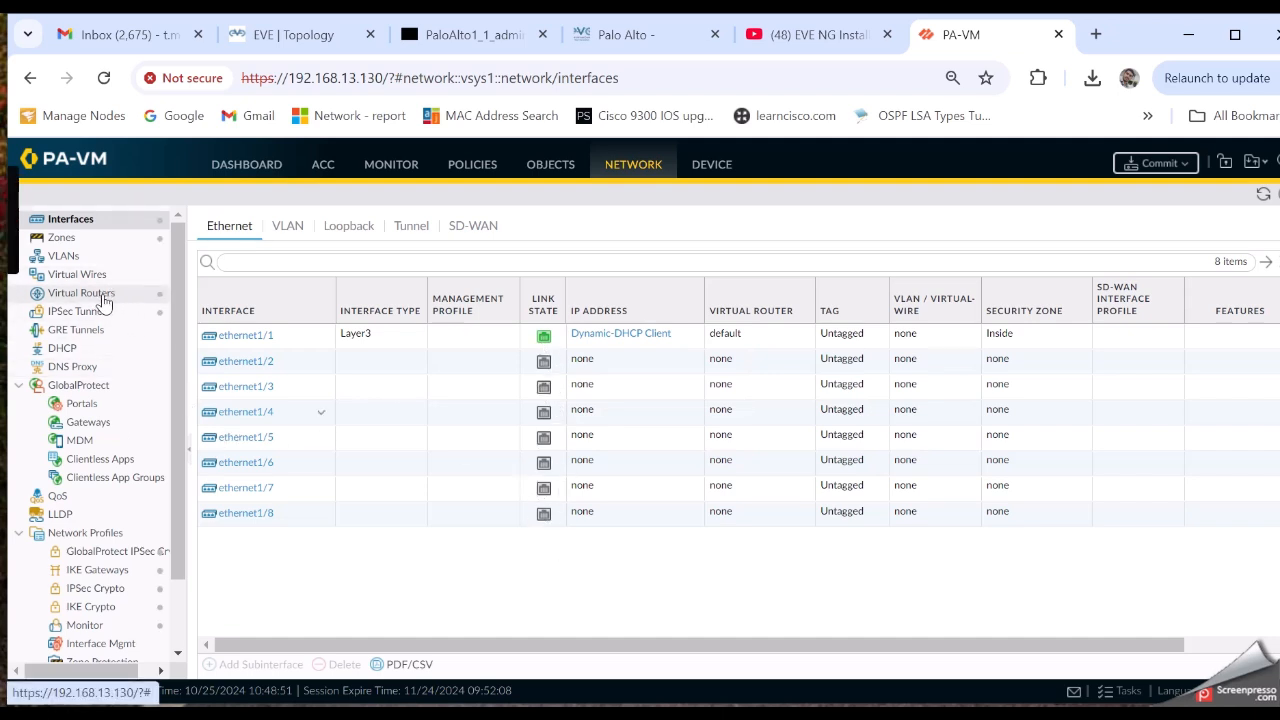
left_click(88, 240)
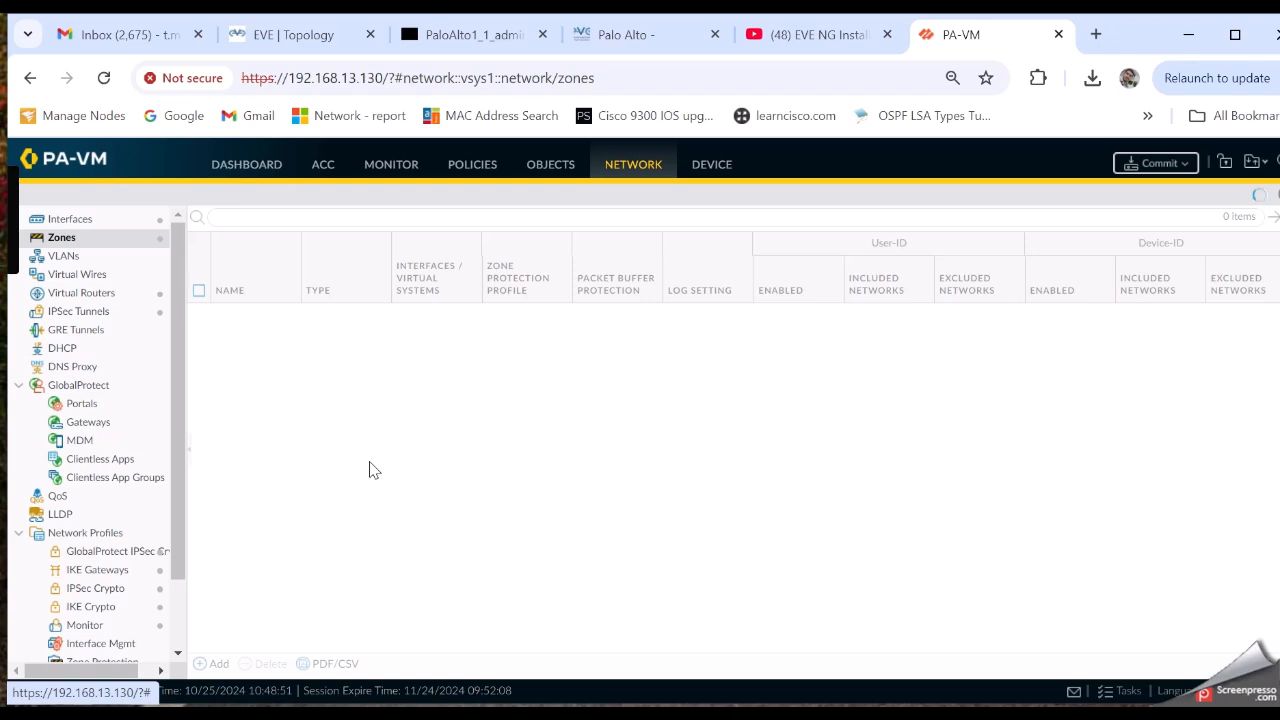
Review the Inside and Outside layer3 zones on the Zones page
scroll(109, 563, "down", 3)
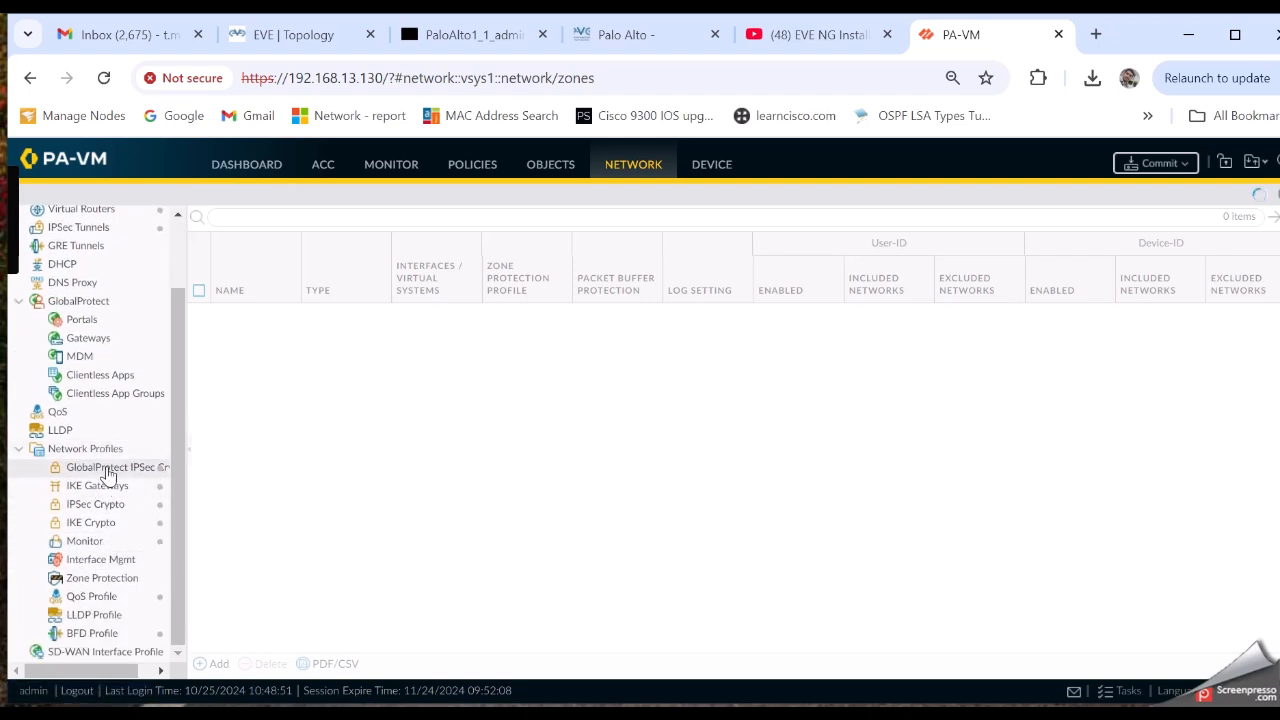
scroll(118, 474, "up", 1)
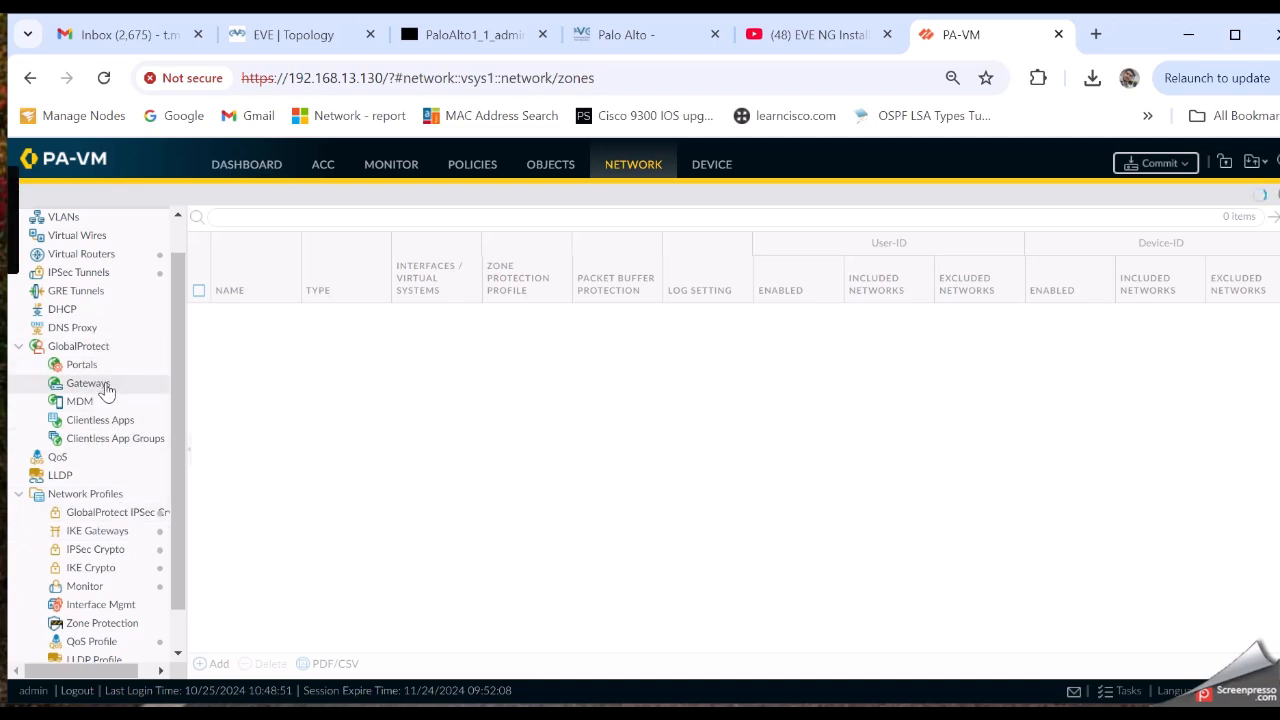
scroll(105, 388, "up", 1)
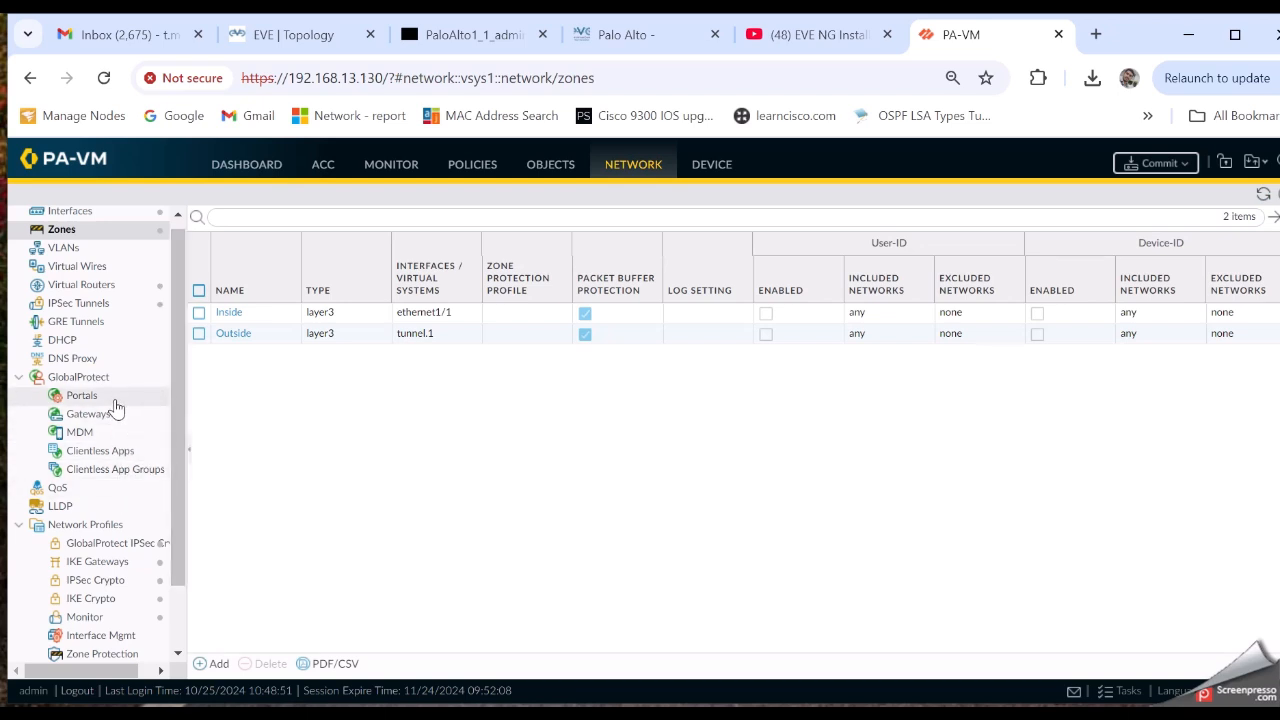
left_click(706, 170)
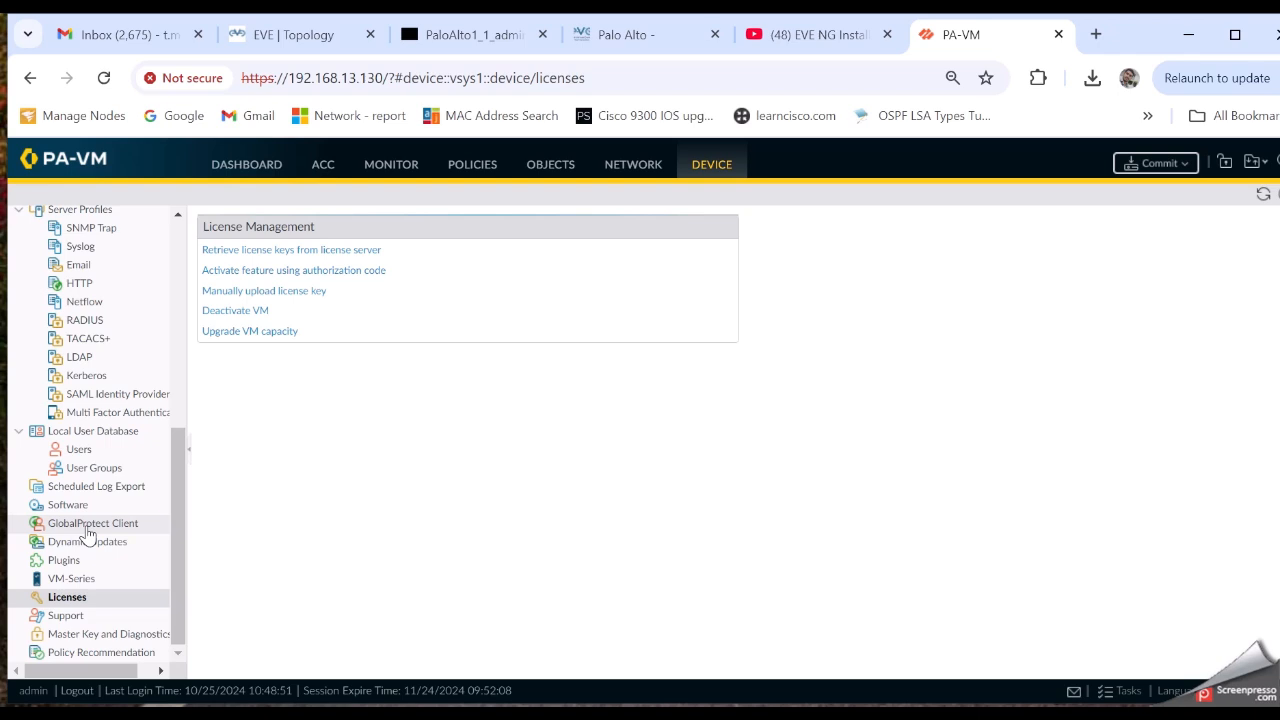
Scroll through the Device Licenses page's licence management options
scroll(97, 455, "up", 5)
scroll(107, 455, "down", 2)
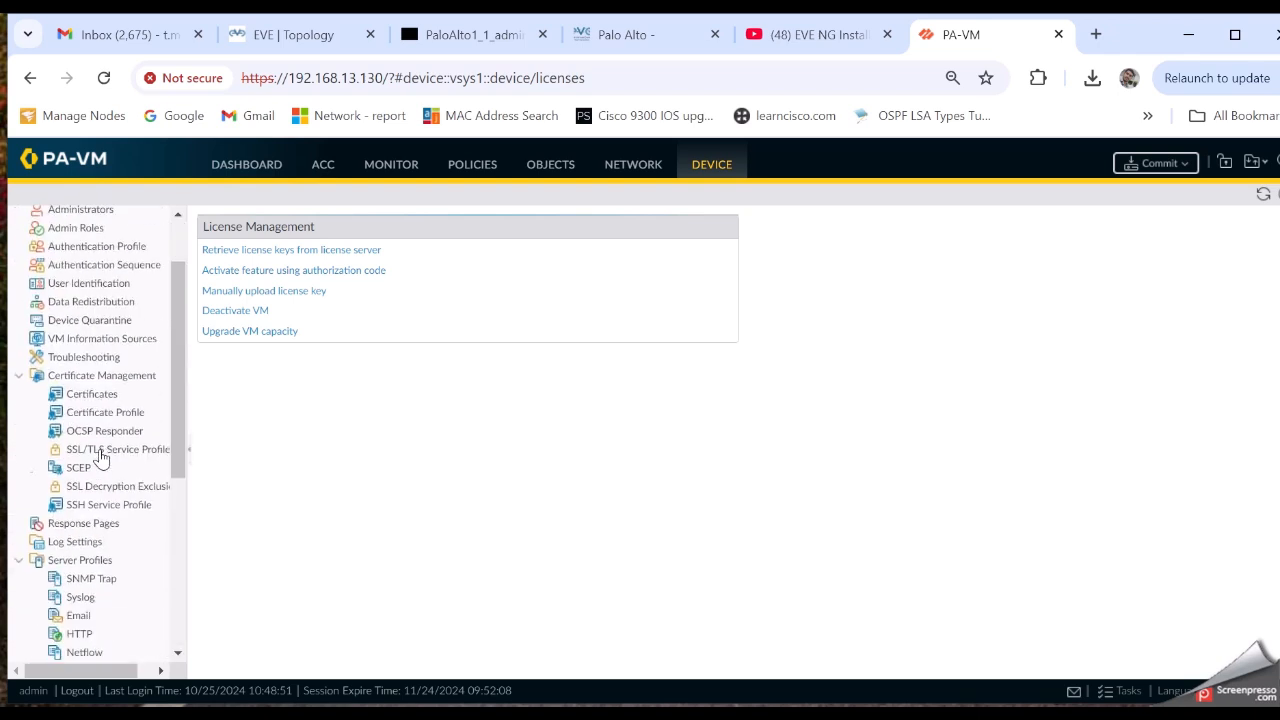
scroll(107, 607, "down", 1)
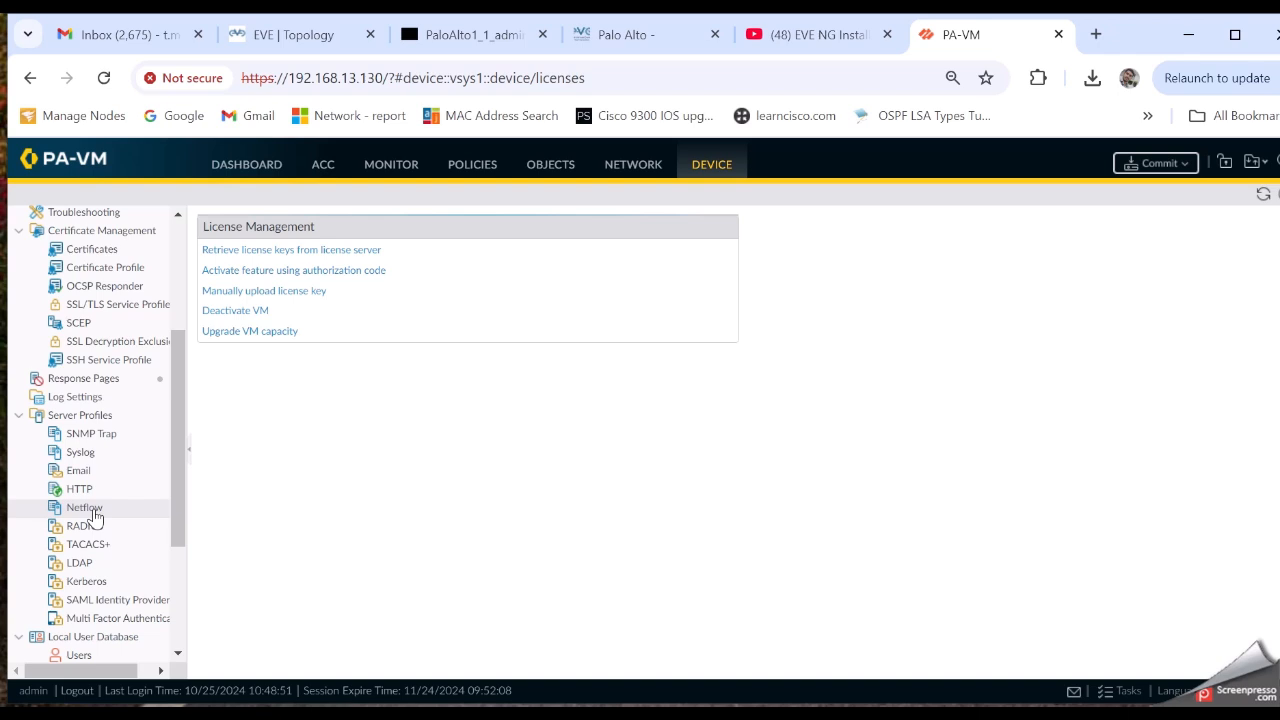
scroll(95, 515, "up", 3)
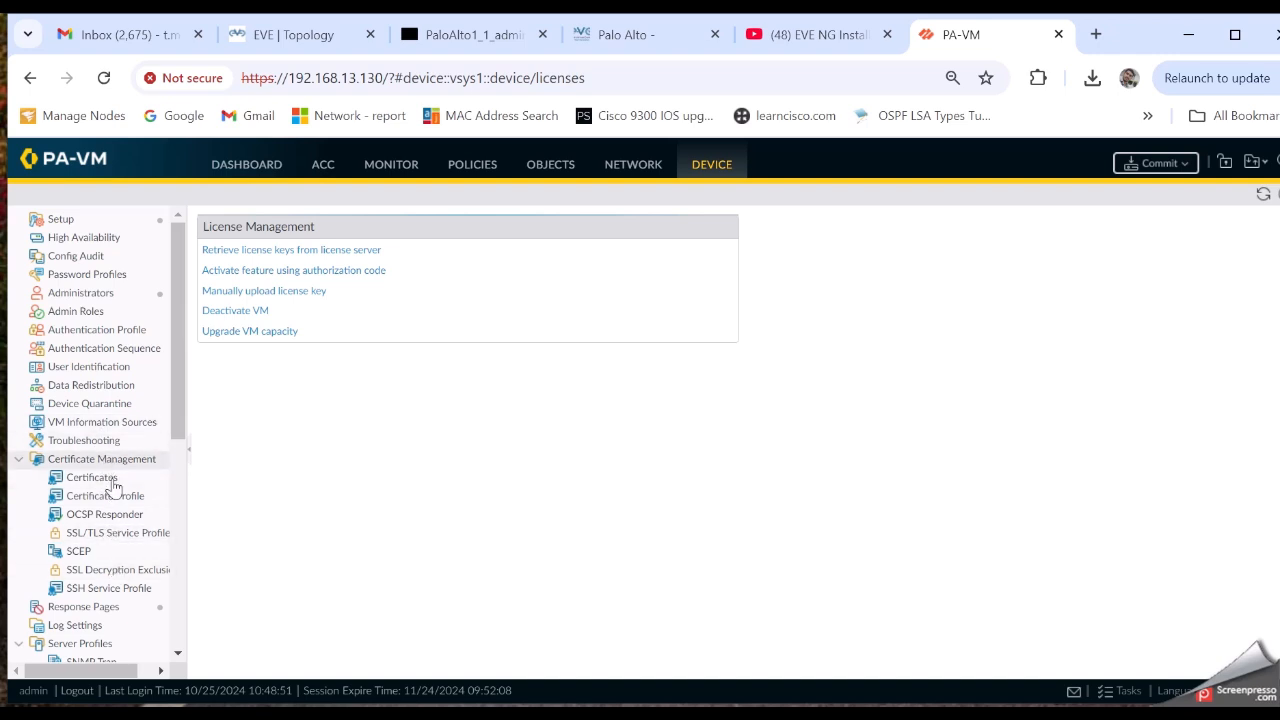
Review the High Availability settings, then return to the Dashboard
left_click(104, 240)
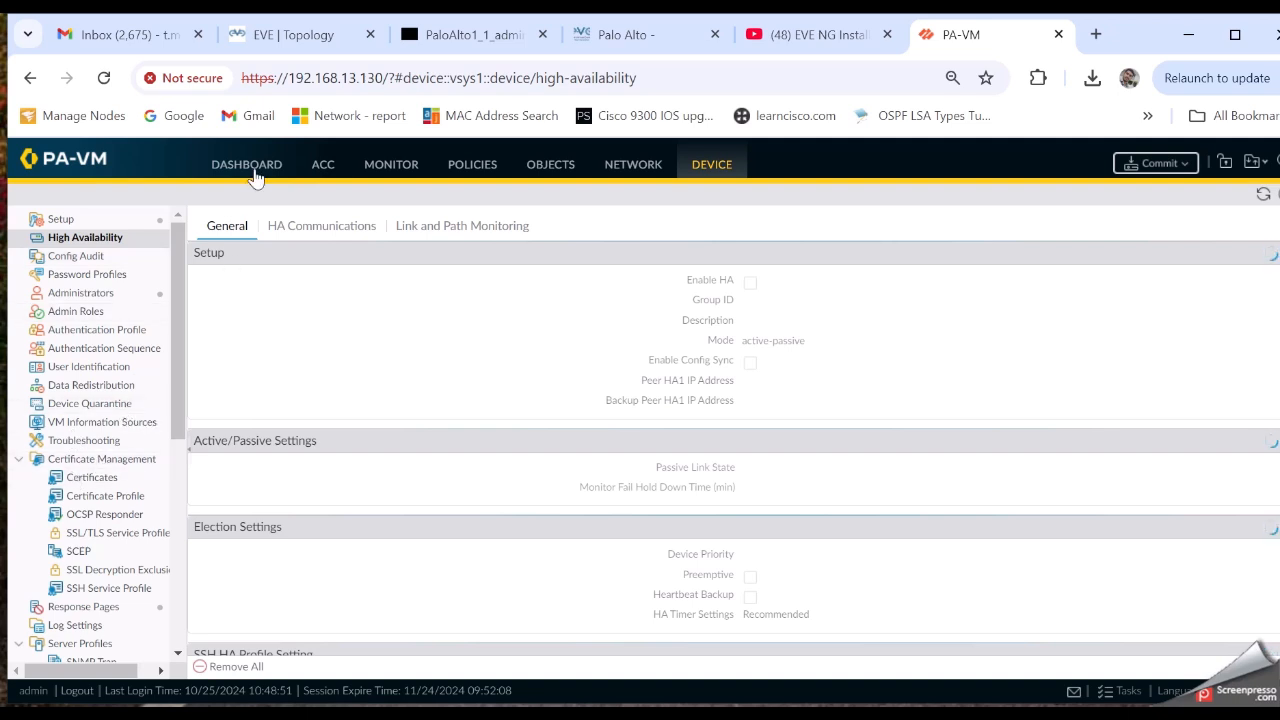
scroll(105, 415, "down", 4)
scroll(105, 418, "up", 4)
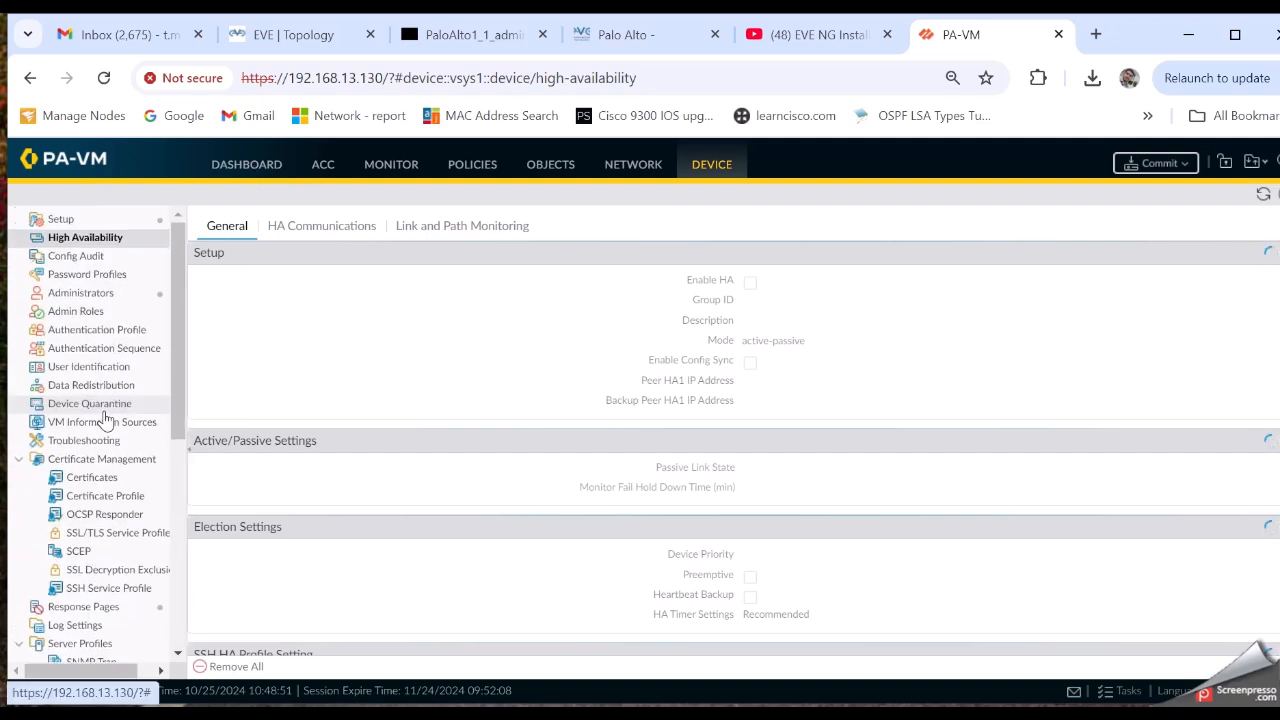
scroll(122, 280, "down", 4)
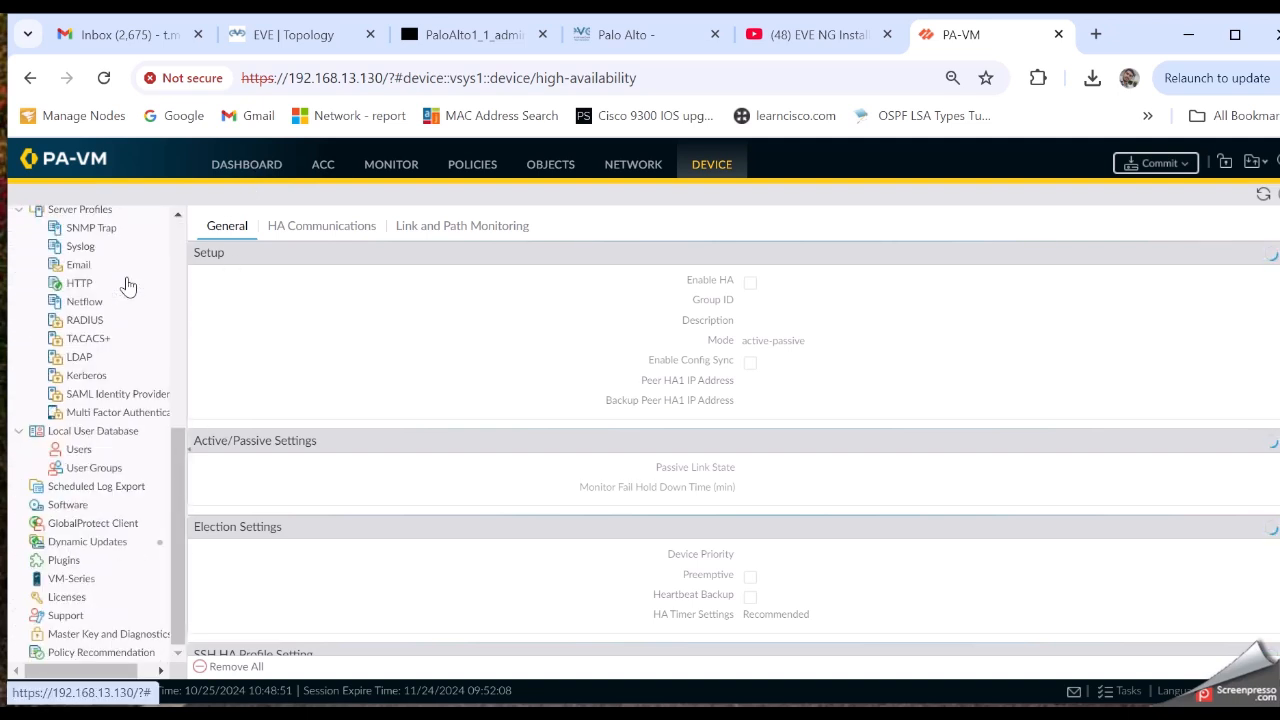
scroll(127, 285, "up", 4)
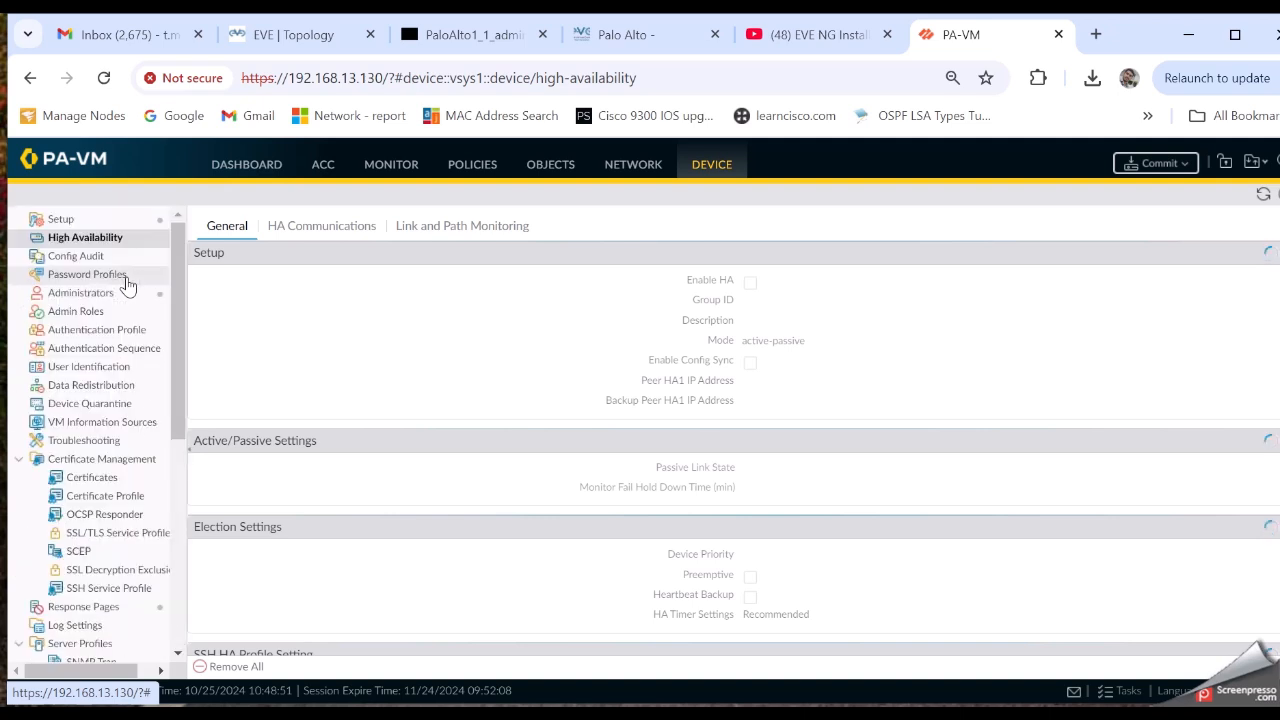
left_click(252, 170)
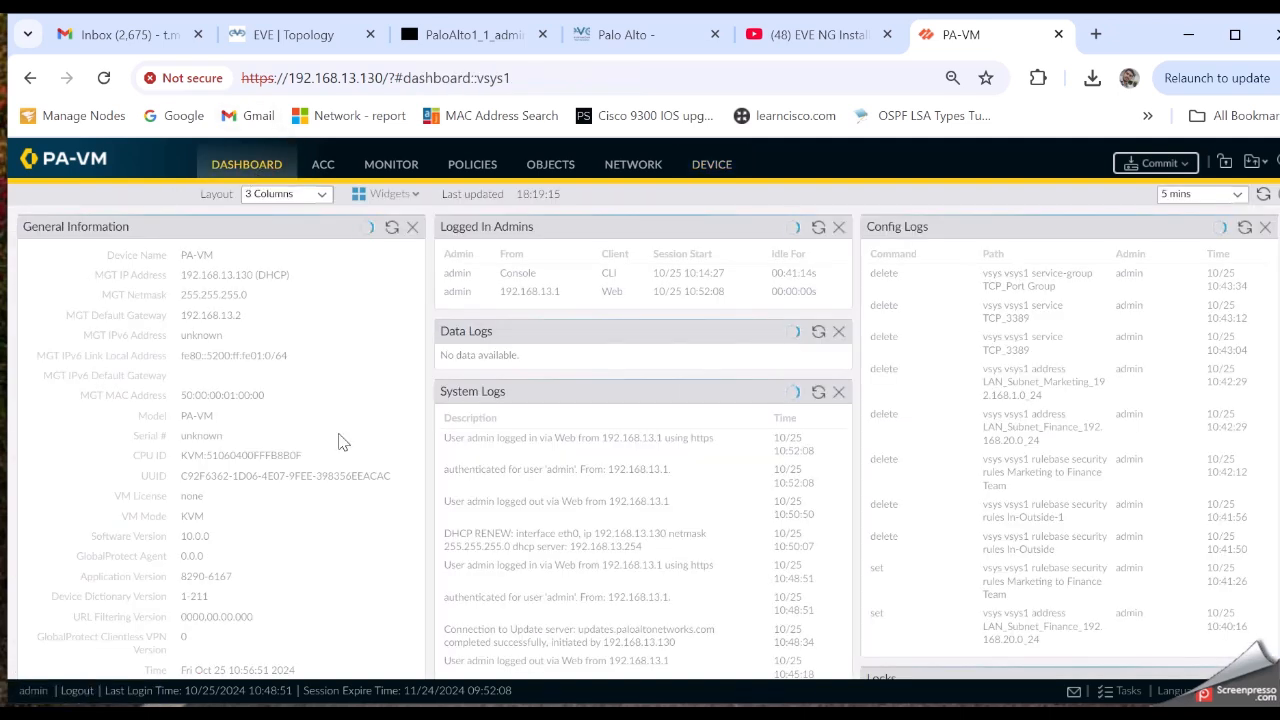